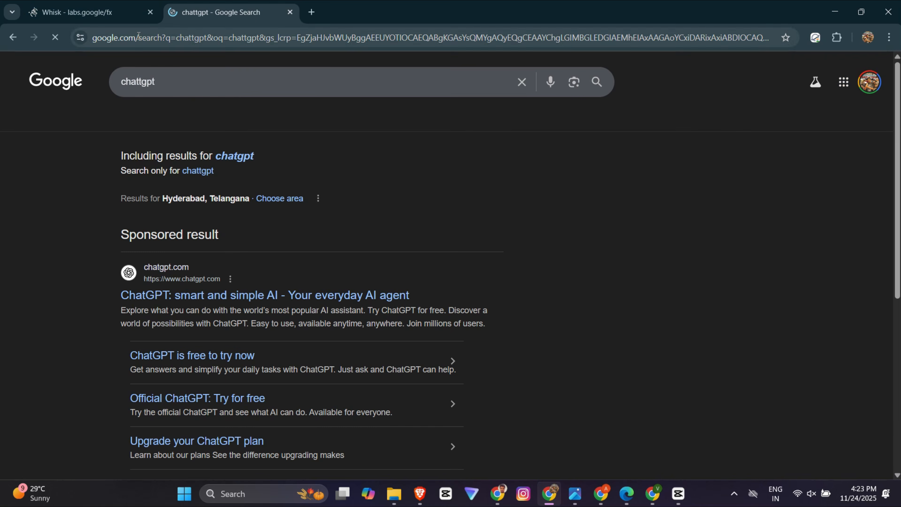
Open ChatGPT from the sponsored search result and collapse its sidebar
click(202, 296)
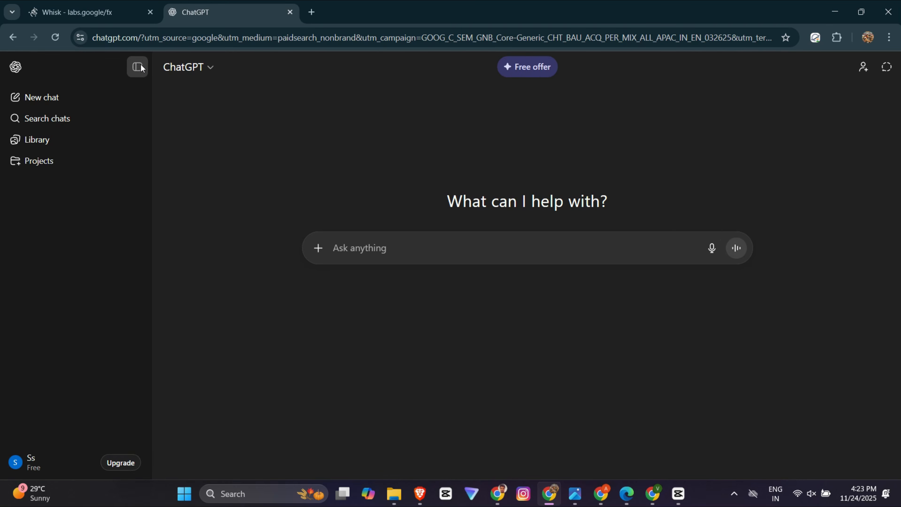
click(138, 66)
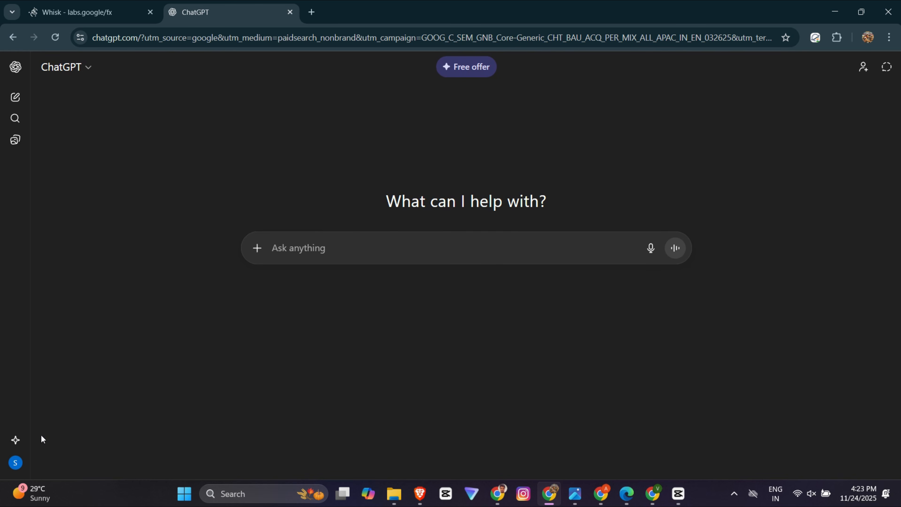
click(16, 464)
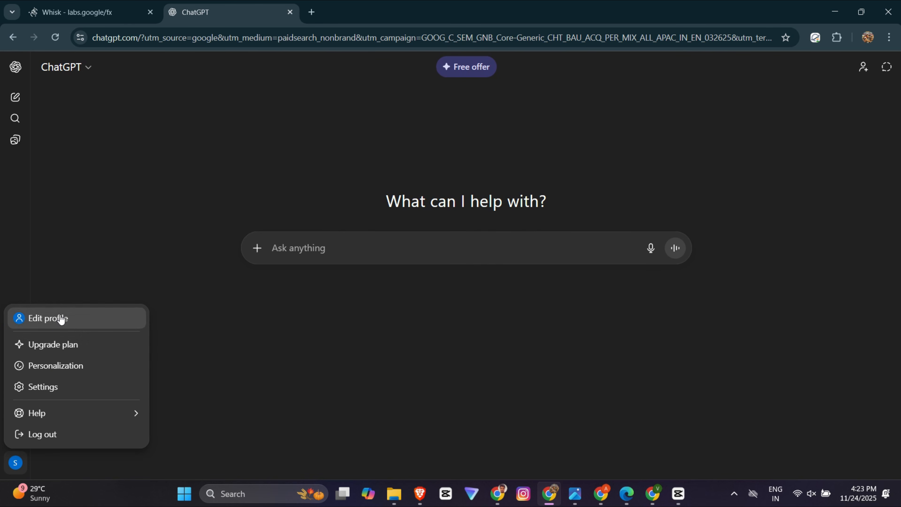
click(138, 243)
Ask ChatGPT in Telugu for Whisk prompts of a male and female enjoying London's best places in a movie song, plus their character prompts
text(n)
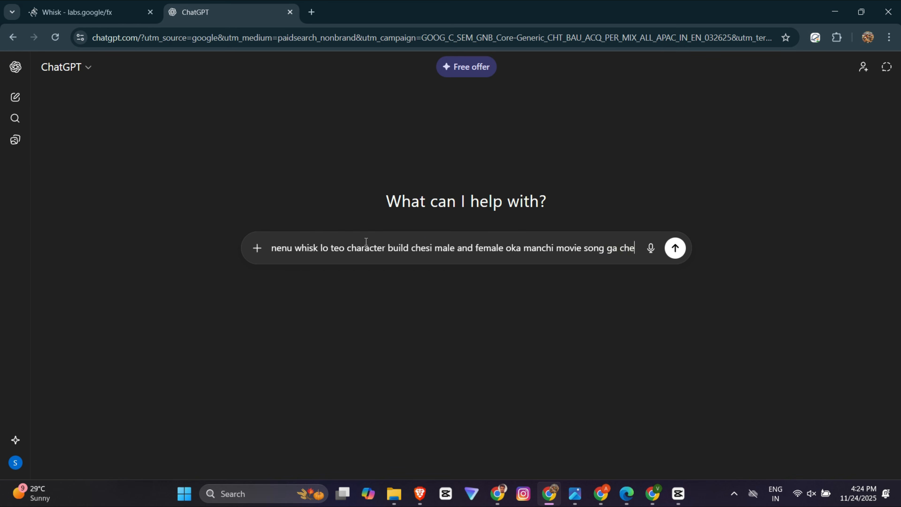
text(dham anukuntunna movie location london so best places lo vallu enjoy chesthunnatu prompt cheppy)
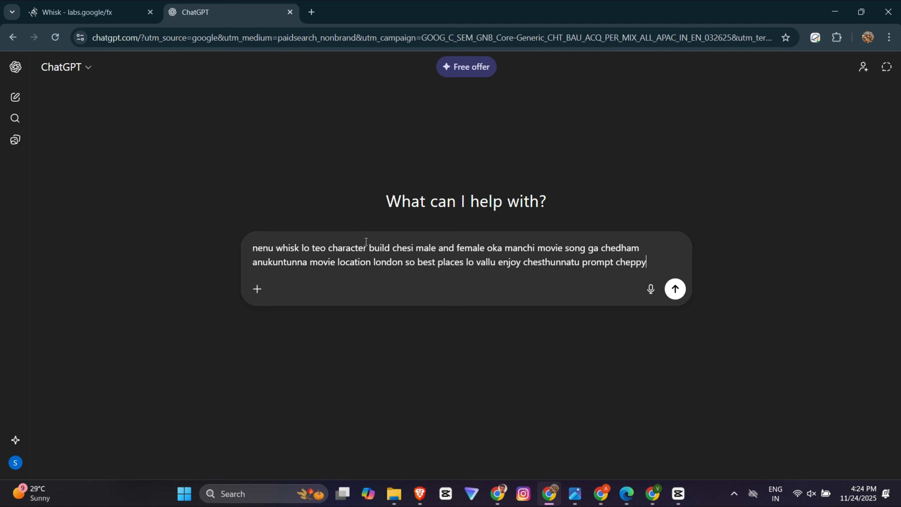
text(age ca)
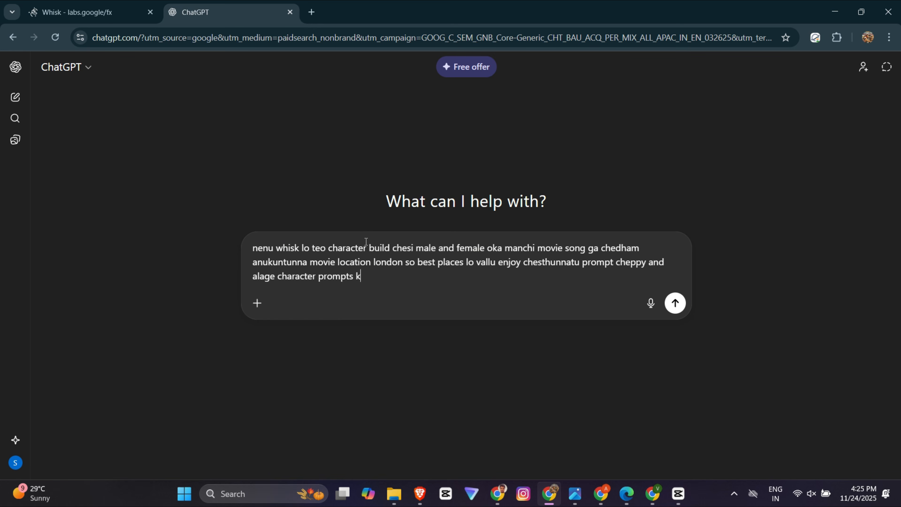
text(uda)
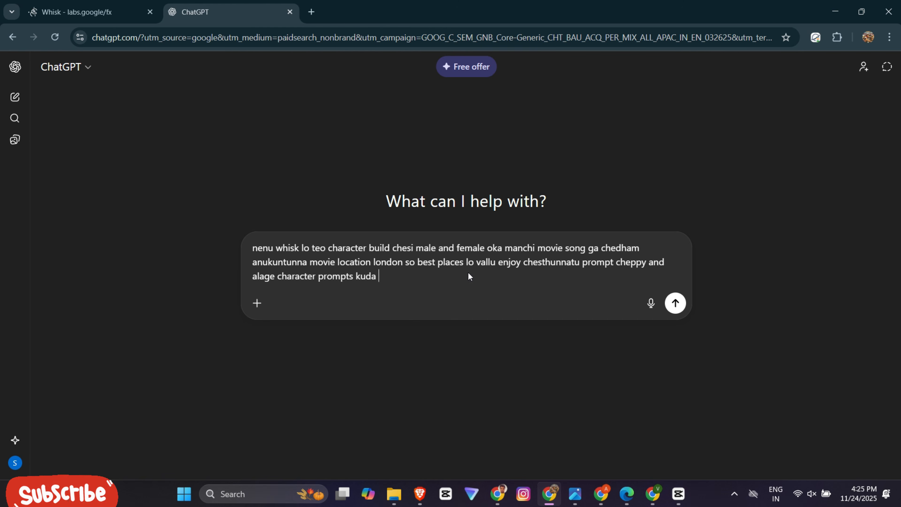
key(Return)
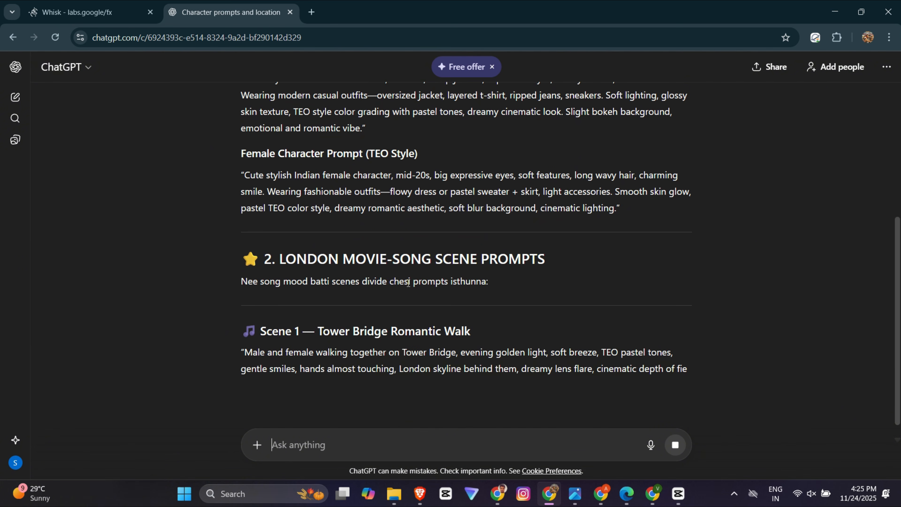
Read through the generated male and female character prompts and the London movie-song scene prompts
drag(490, 281, 209, 293)
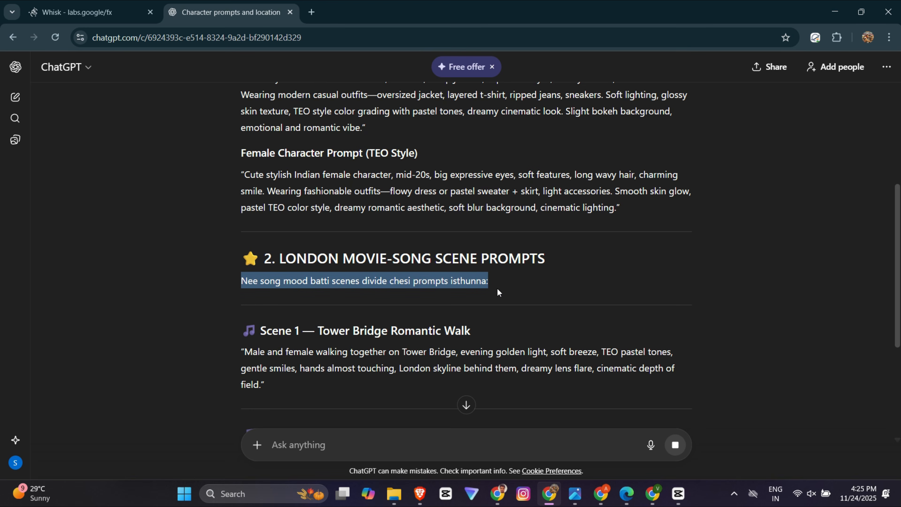
drag(347, 210, 218, 175)
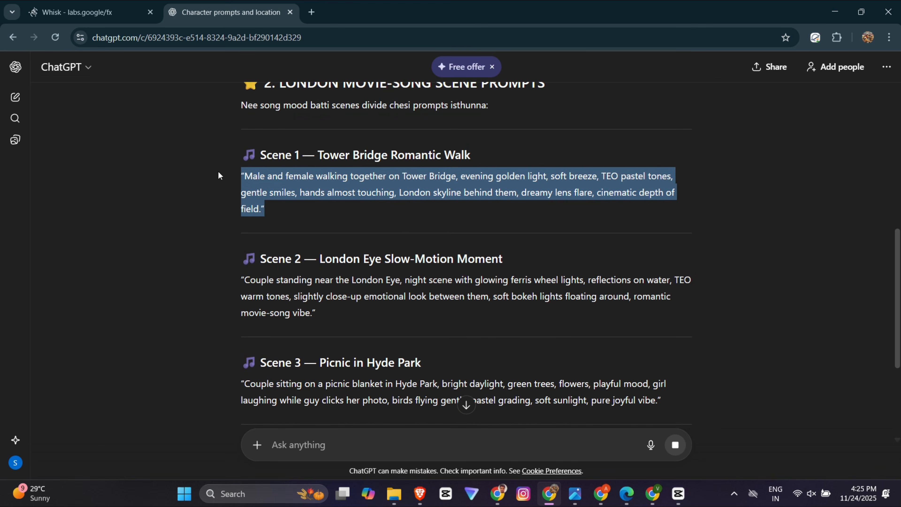
scroll(467, 233, down, 2)
drag(390, 279, 196, 232)
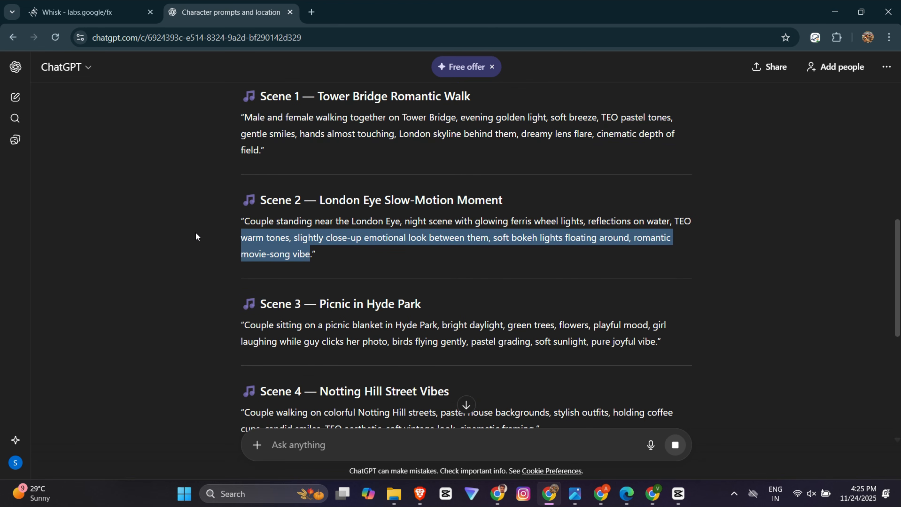
scroll(487, 268, down, 7)
scroll(479, 276, up, 18)
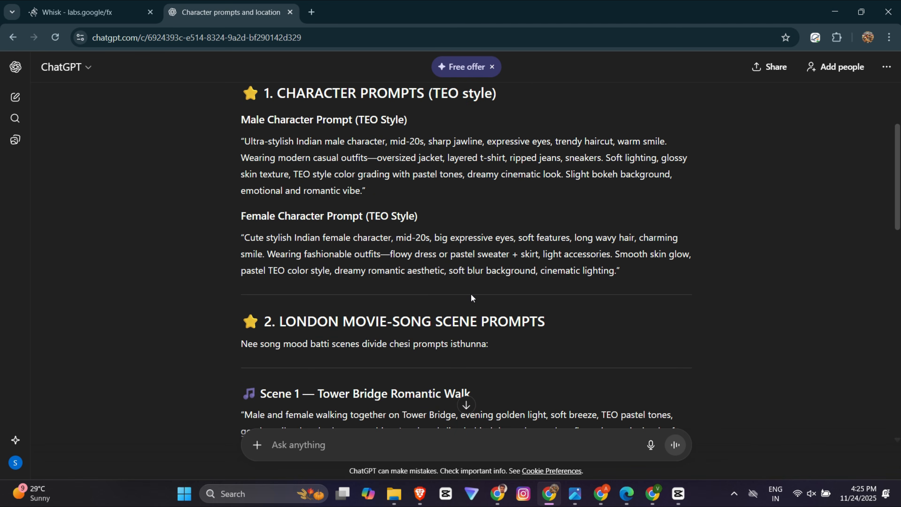
scroll(436, 263, up, 2)
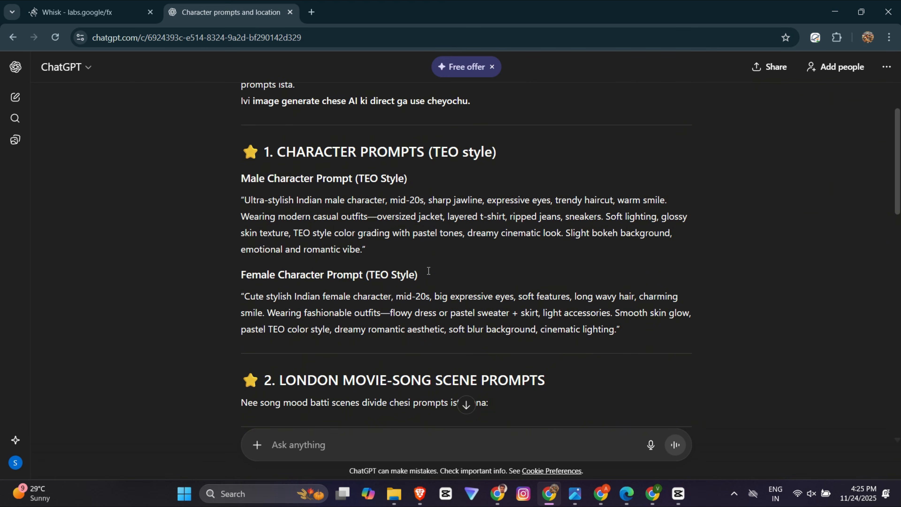
drag(611, 331, 230, 297)
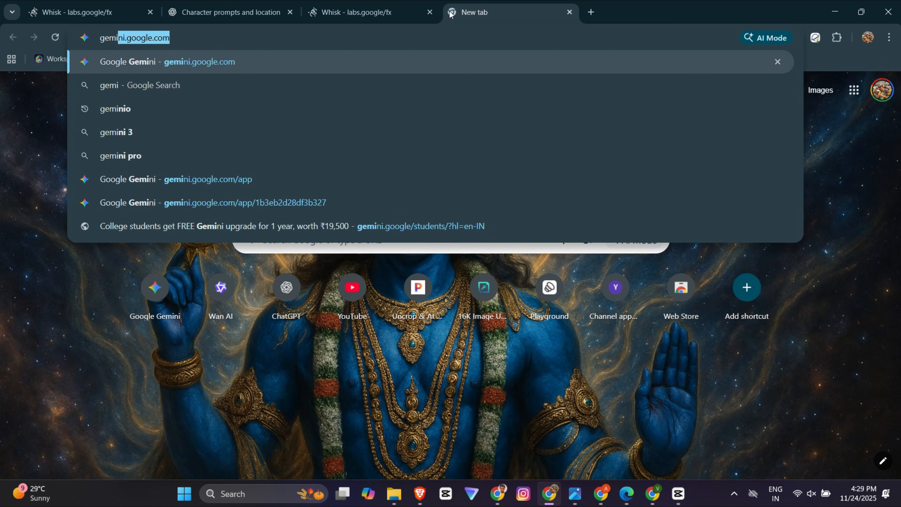
Switch to Gemini and create an image from the prompt for a photorealistic portrait of a fictional 25 years woman with medium-length hair
text(ni)
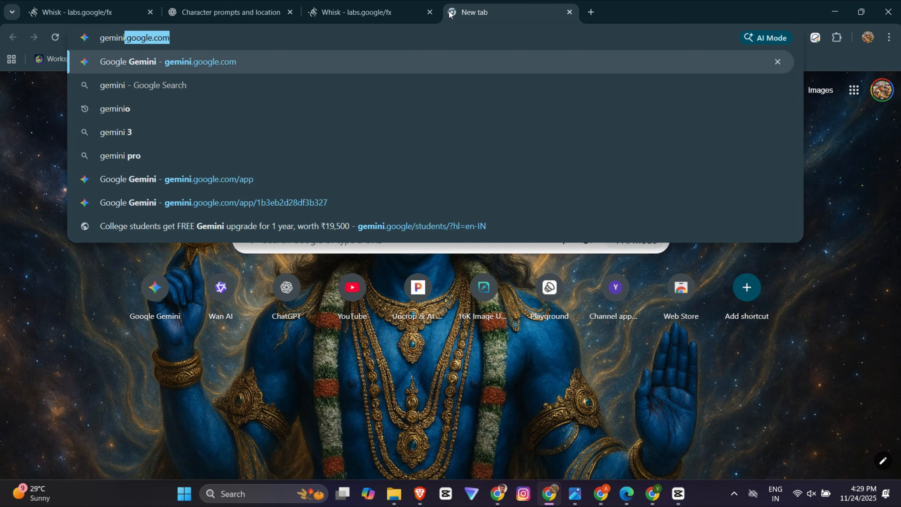
key(Return)
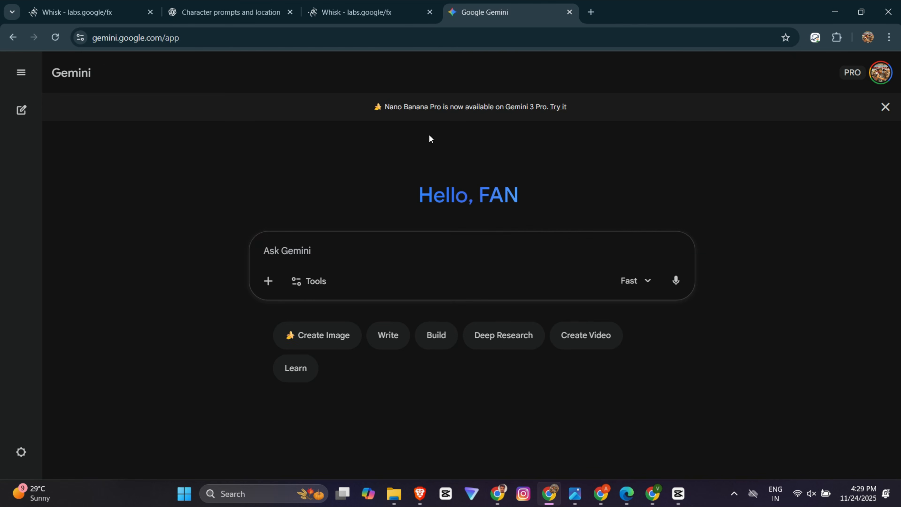
click(324, 284)
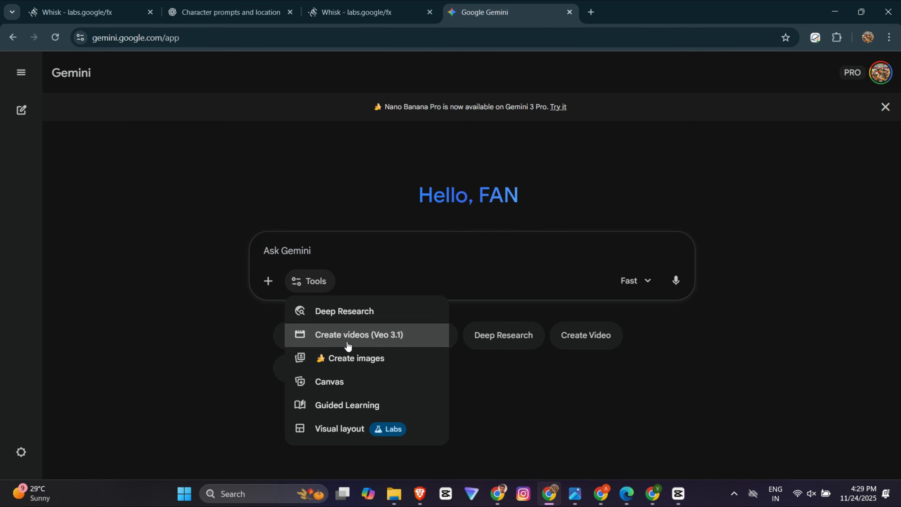
click(346, 356)
text("Photorealistic portrait of a fictional 25 years woman, non-identifiable, neutral natural features, medium-length hair, clean and simple casual clothing, soft natural lighting, realistic skin texture, subtle expression, generic face structure, no resemblance to any real person, cinematic depth of field.")
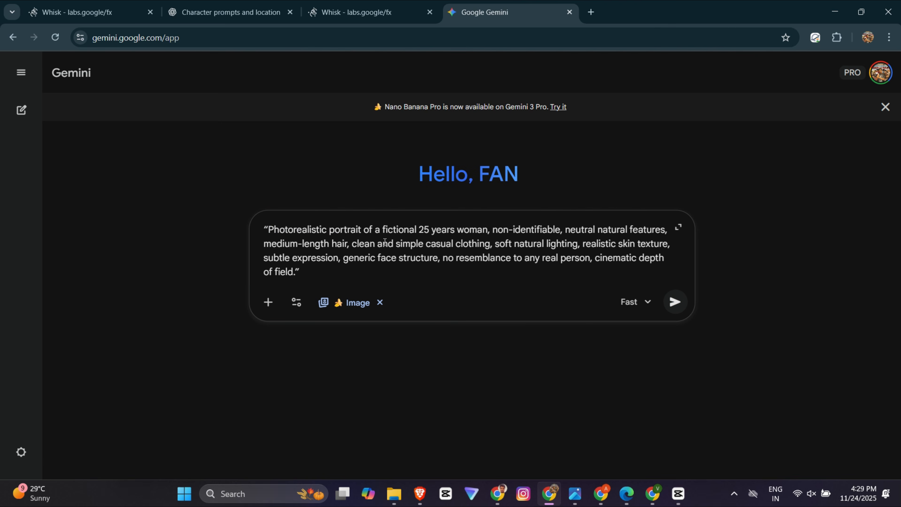
click(677, 305)
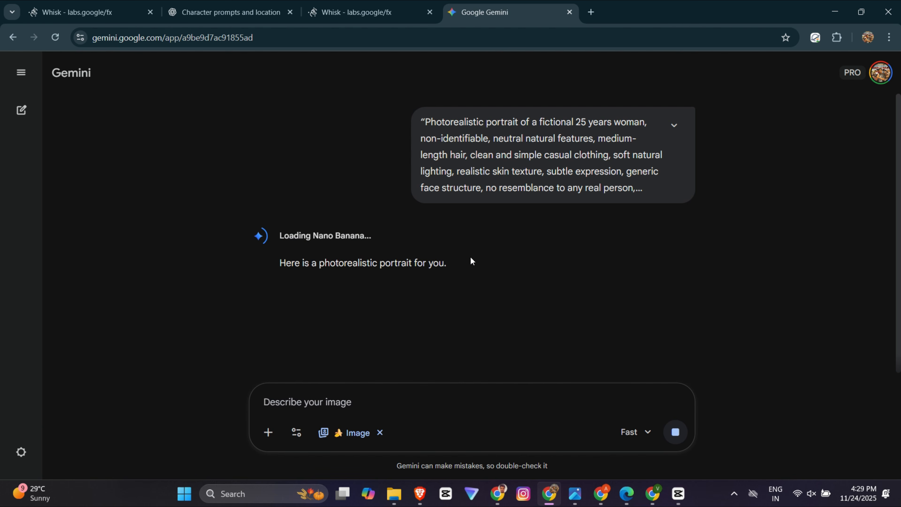
Open leonardo.ai in a new tab, go to its image generation tool and dismiss the What's New notice
click(591, 13)
text(leonardo.ai)
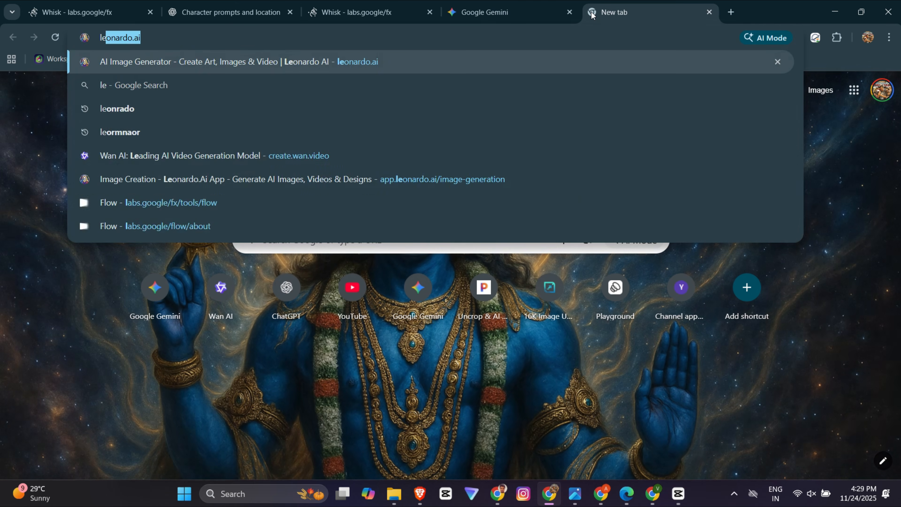
key(Return)
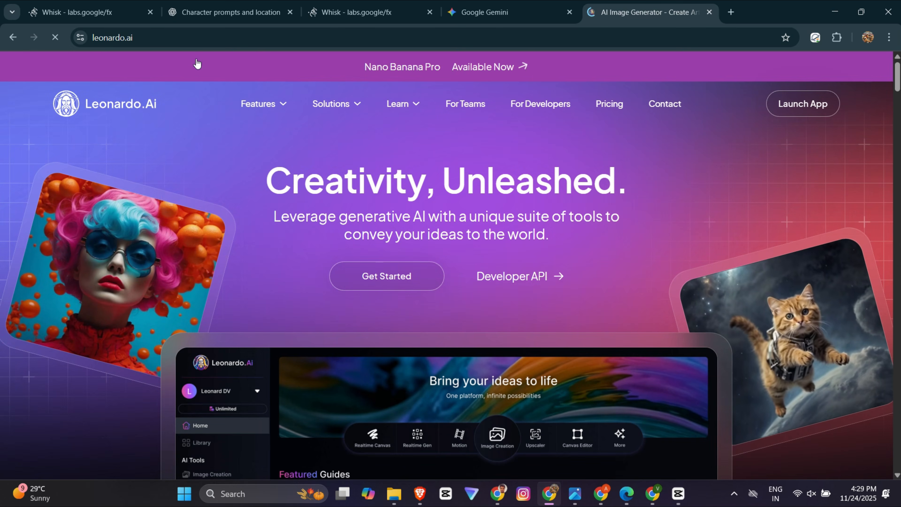
click(371, 277)
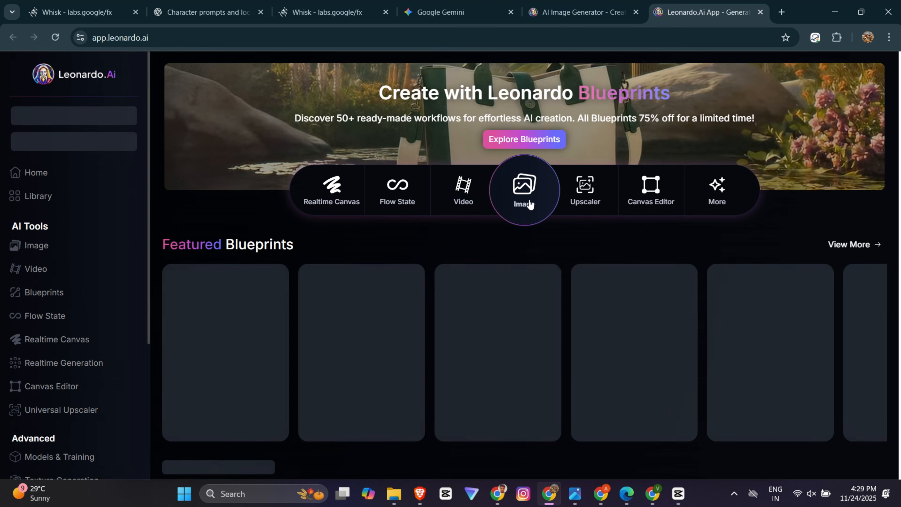
click(529, 204)
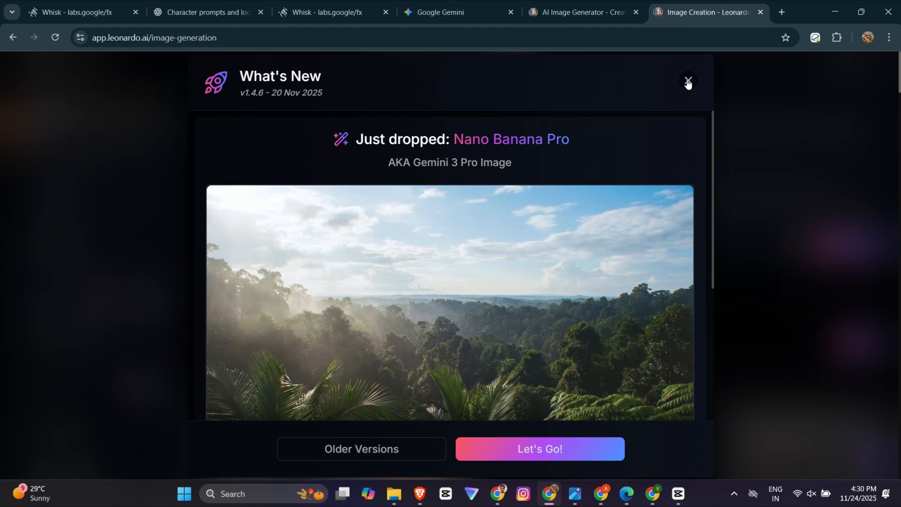
click(688, 82)
Replace the Lord Shiva prompt with the photorealistic portrait prompt of a fictional 25 years woman and generate the images
drag(501, 225, 200, 87)
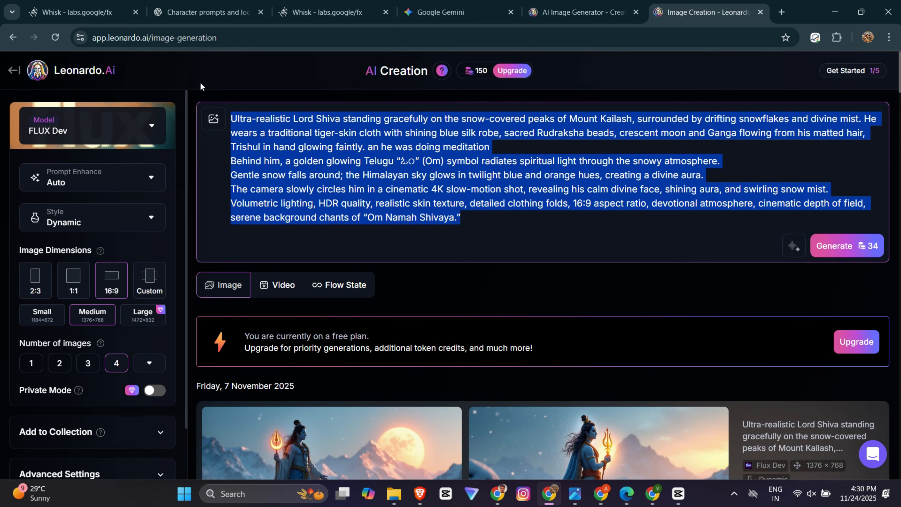
key(BackSpace)
text("Photorealistic portrait of a fictional 25 years woman, non-identifiable, neutral natural features, medium-length hair, clean and simple casual clothing, soft natural lighting, realistic skin texture, subtle expression, generic face structure, no resemblance to any real person, cinematic depth of field.")
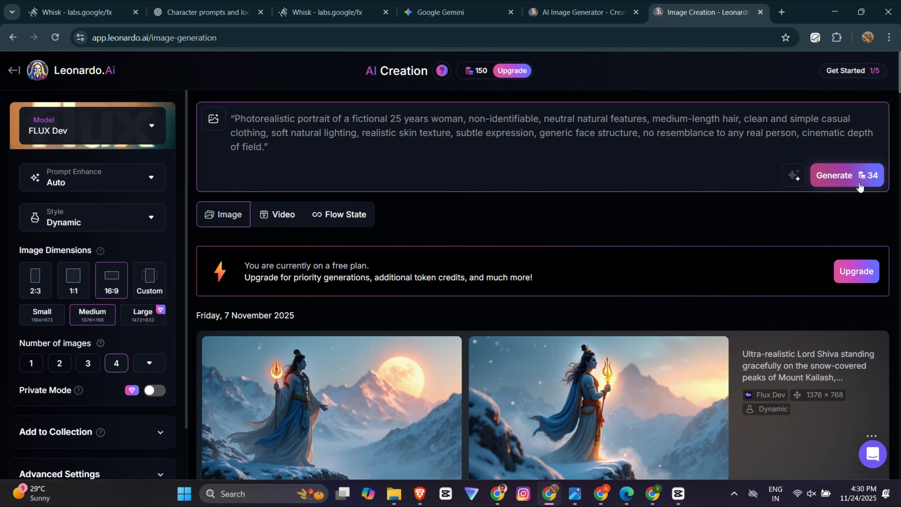
click(834, 175)
scroll(581, 294, down, 2)
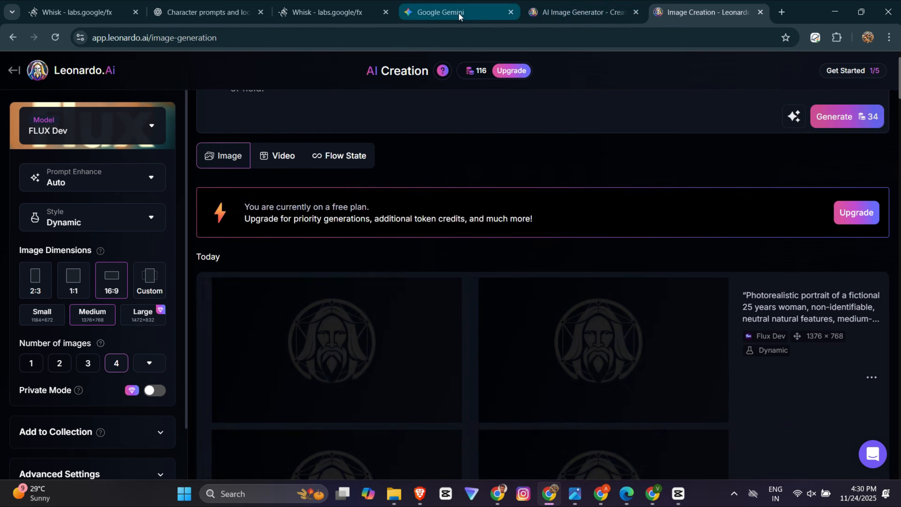
Examine Gemini's generated portrait at full size, then check the progress of the image generation in Leonardo.Ai
click(459, 13)
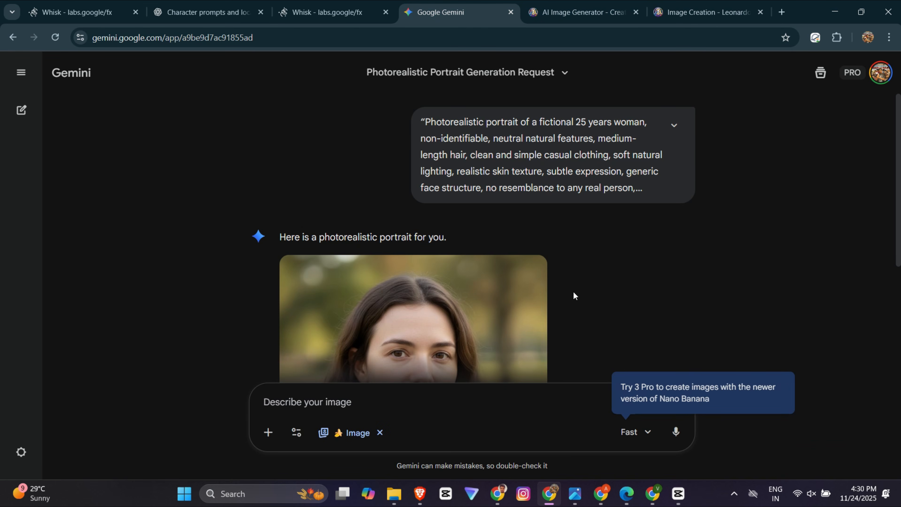
scroll(433, 217, down, 4)
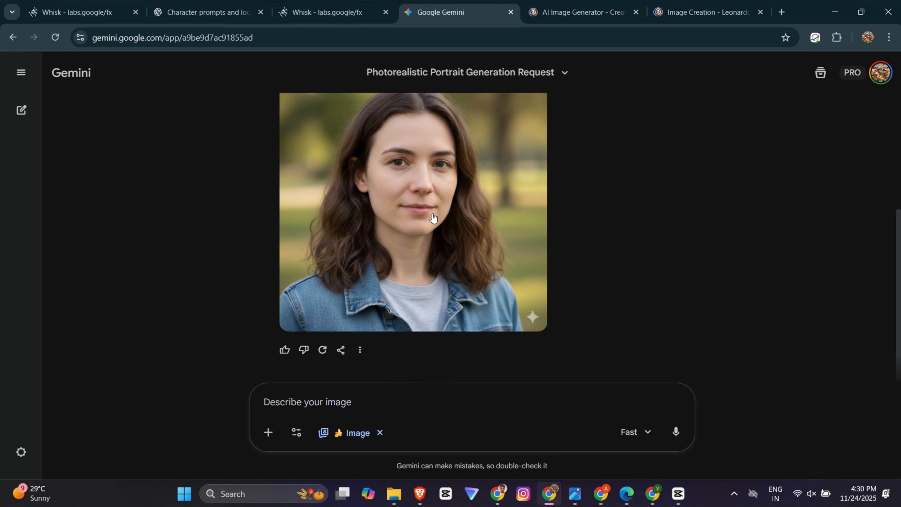
click(500, 241)
click(22, 74)
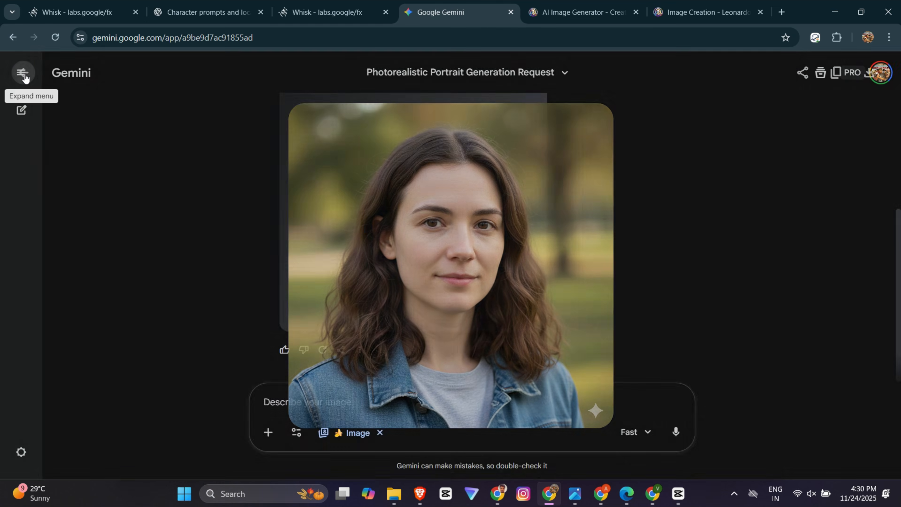
click(660, 11)
scroll(407, 251, down, 4)
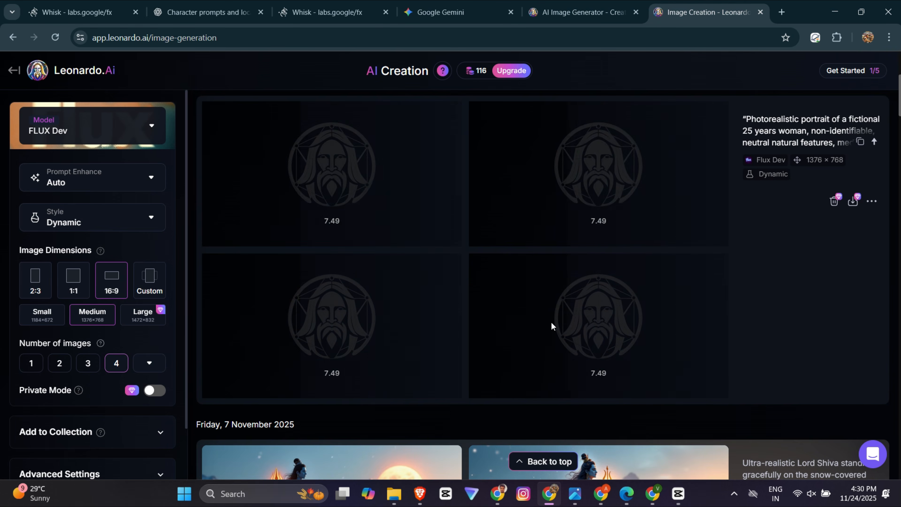
Switch to the Whisk project and inspect the woman's subject image in its detail view
click(327, 12)
scroll(341, 249, down, 3)
scroll(97, 296, down, 1)
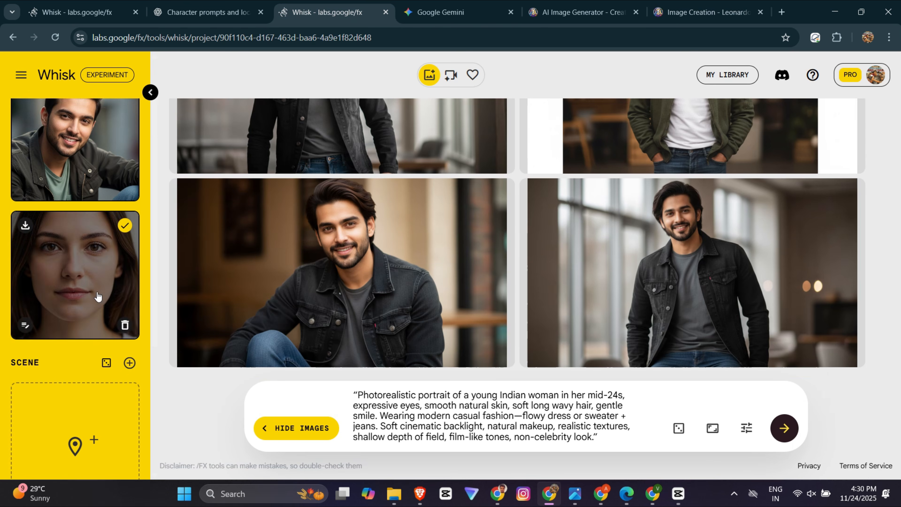
scroll(99, 297, down, 2)
click(26, 229)
scroll(546, 259, down, 1)
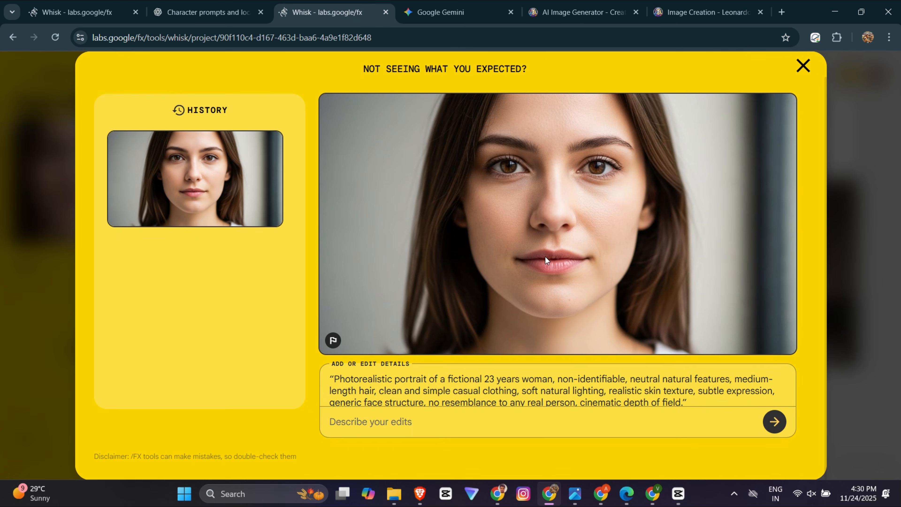
click(803, 66)
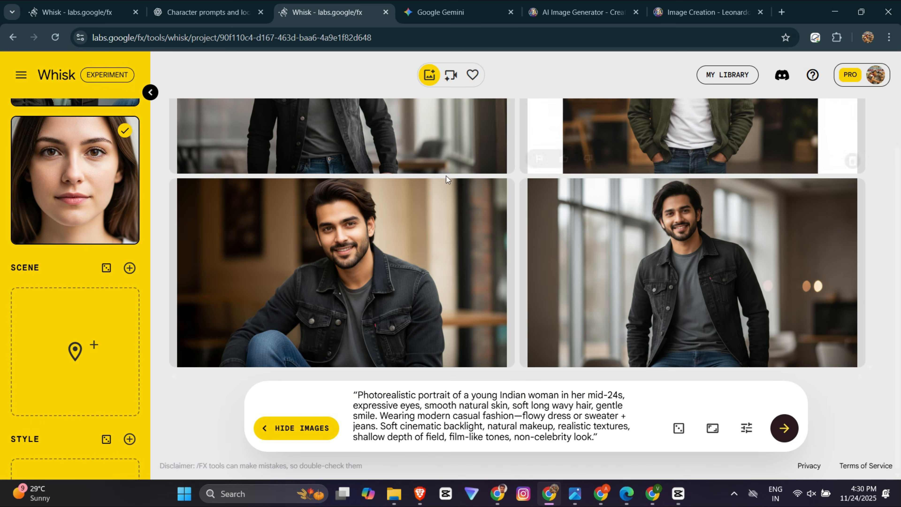
scroll(74, 213, up, 3)
Return to Leonardo.Ai and review the portraits generated for the 25 years woman prompt
click(652, 5)
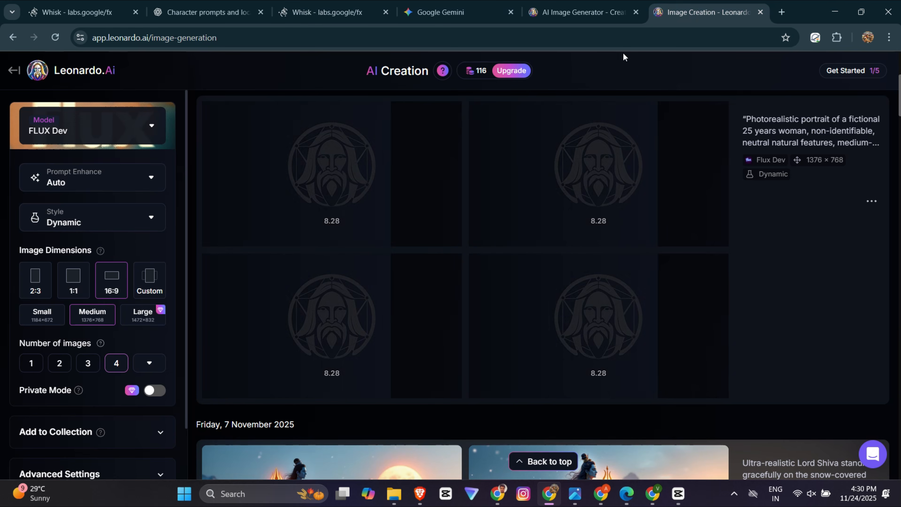
scroll(396, 282, up, 3)
scroll(625, 291, up, 2)
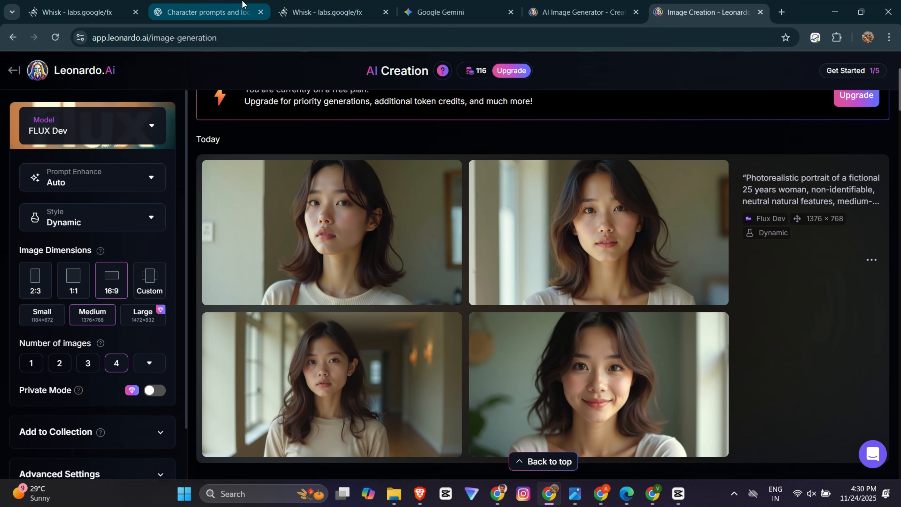
Switch to the ChatGPT conversation and copy the Scene 1 Tower Bridge Romantic Walk prompt from the London movie-song scene prompts
click(327, 12)
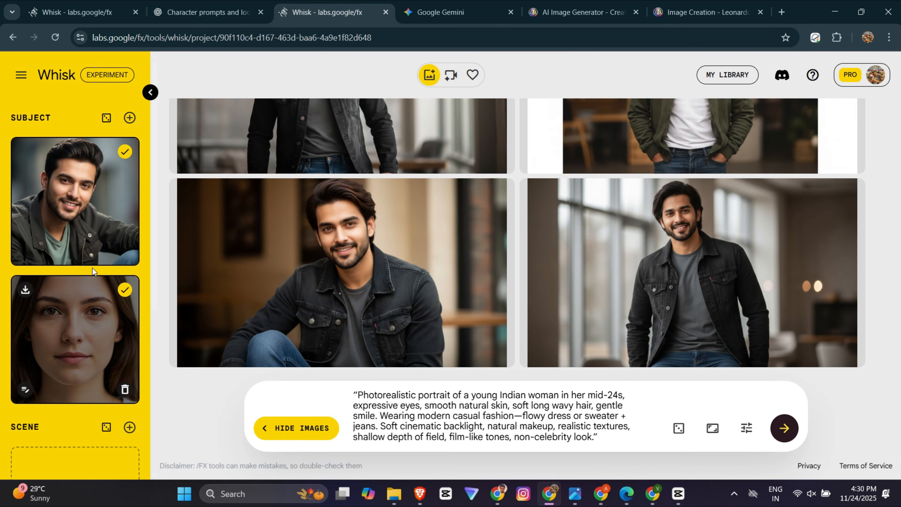
click(199, 3)
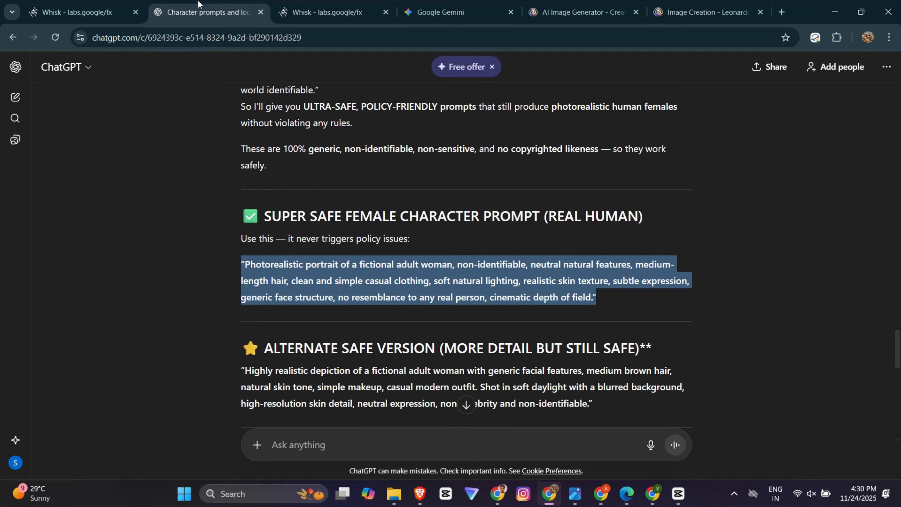
scroll(387, 253, down, 10)
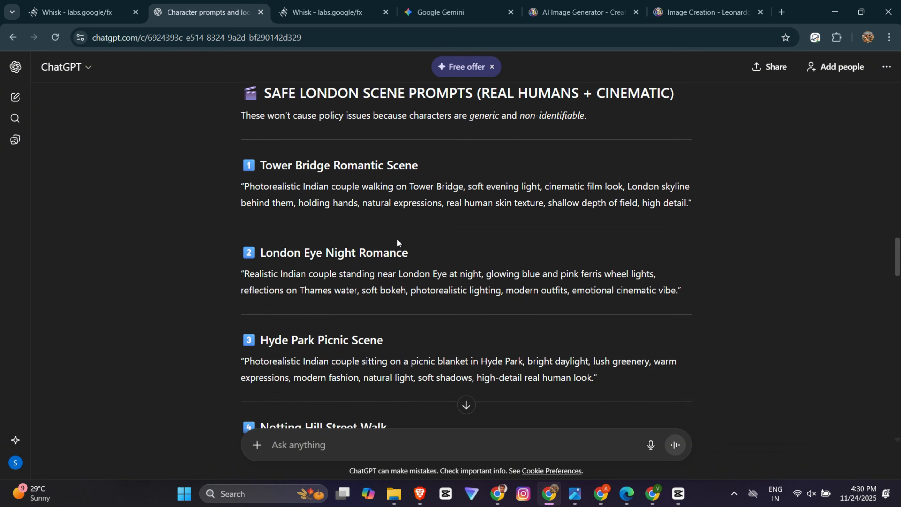
scroll(397, 238, up, 3)
drag(694, 321, 232, 304)
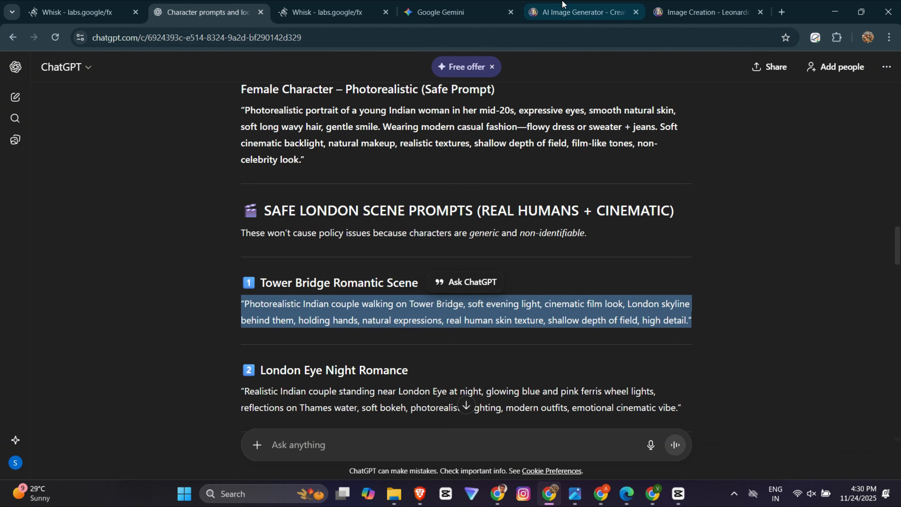
scroll(423, 268, up, 20)
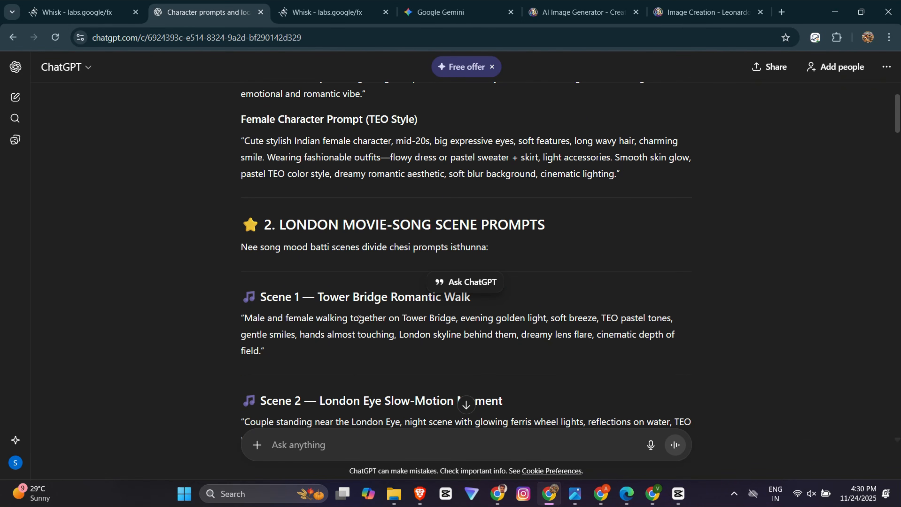
drag(288, 353, 211, 322)
key(ctrl+c)
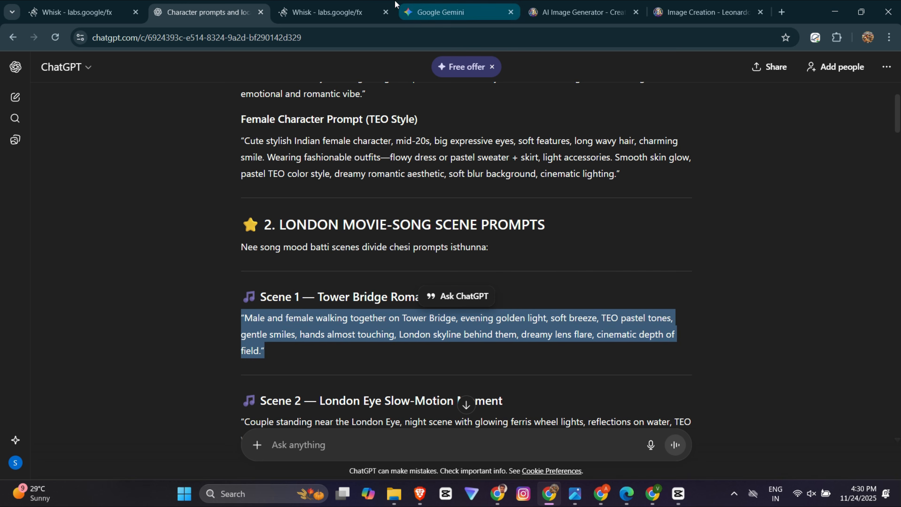
Switch to the Whisk project, replace the woman portrait prompt with the copied Tower Bridge prompt and generate the images
click(328, 12)
triple_click(451, 421)
key(BackSpace)
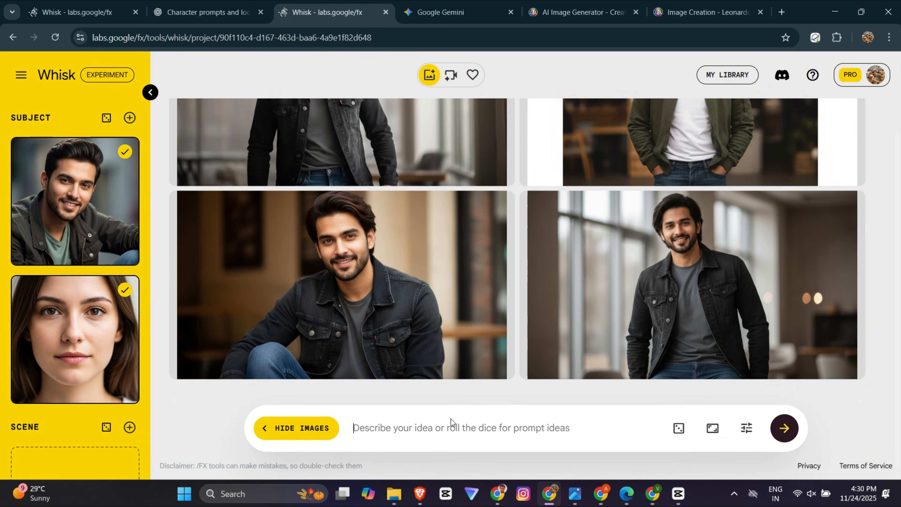
key(ctrl+v)
click(783, 429)
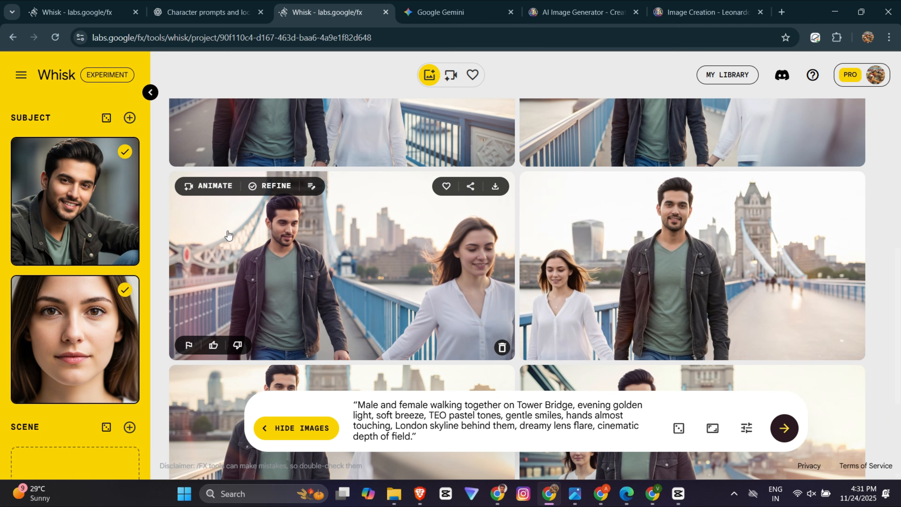
Review the Tower Bridge images and download the one with the smiling woman leading the man, the skyline between them
scroll(568, 245, down, 3)
scroll(420, 274, up, 4)
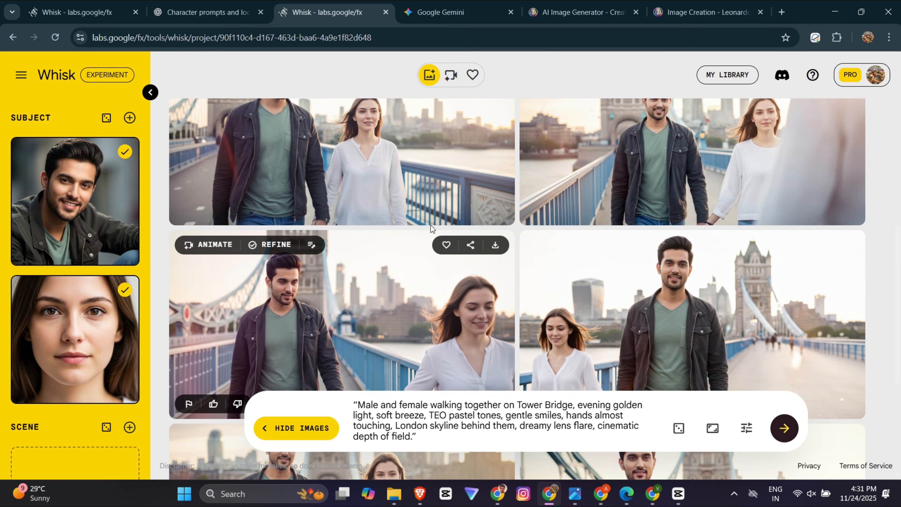
scroll(604, 249, down, 3)
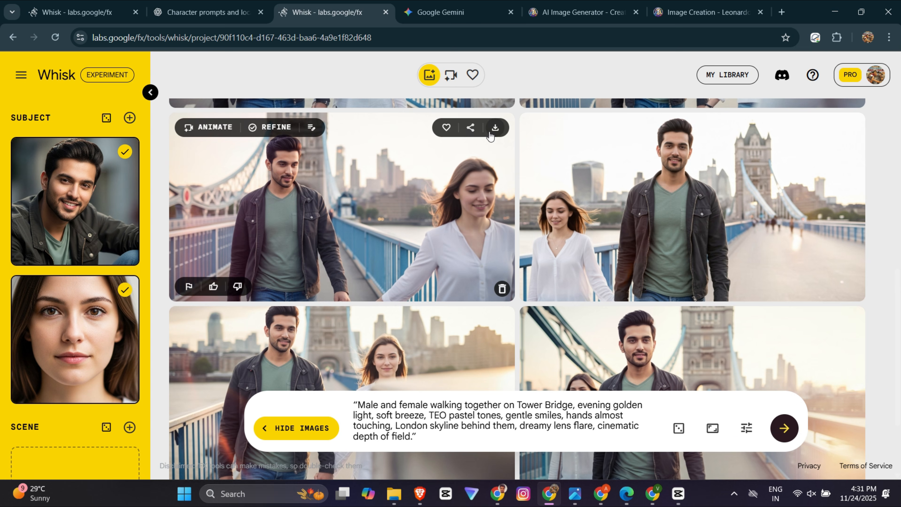
click(495, 127)
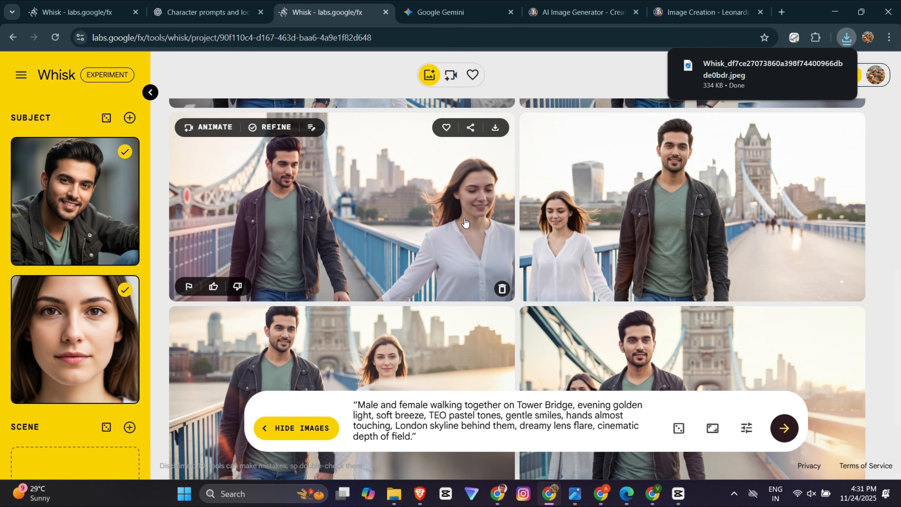
Generate another batch of couple images from the same Tower Bridge prompt
click(783, 429)
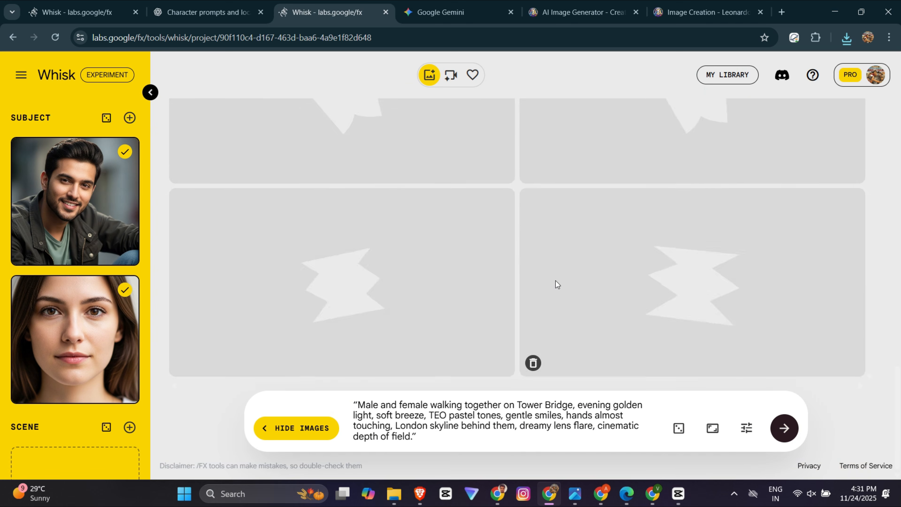
scroll(556, 277, down, 10)
scroll(469, 246, down, 8)
scroll(469, 245, up, 6)
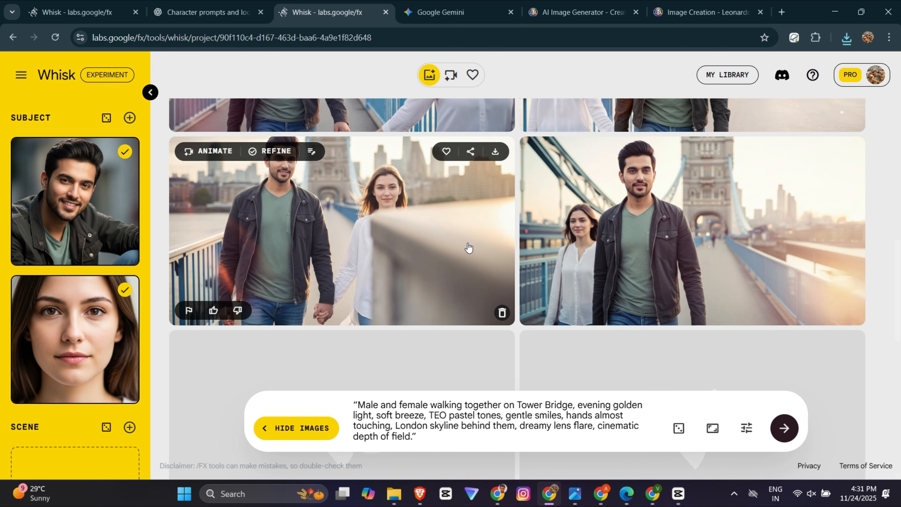
scroll(475, 221, down, 1)
scroll(476, 223, down, 3)
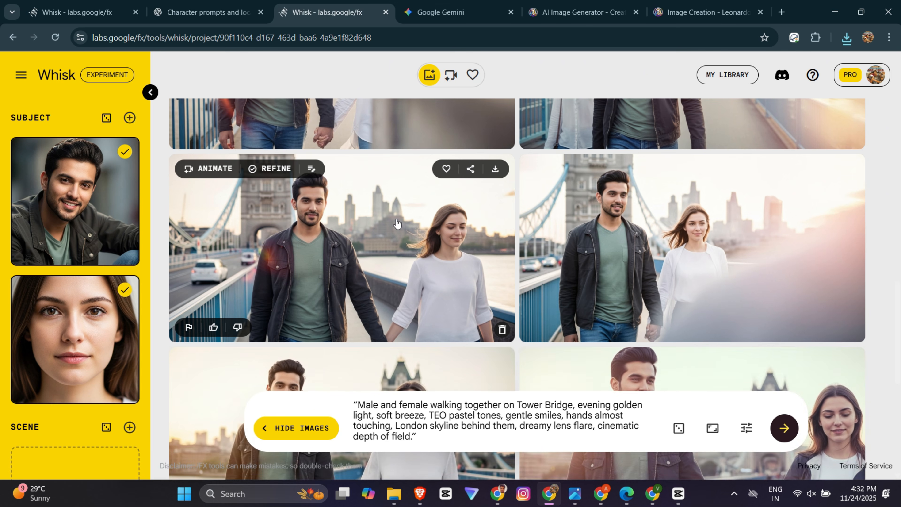
Review the new Tower Bridge batch and download the last image, with the woman looking down beside the man
scroll(398, 224, down, 3)
scroll(397, 223, down, 3)
scroll(397, 223, down, 3)
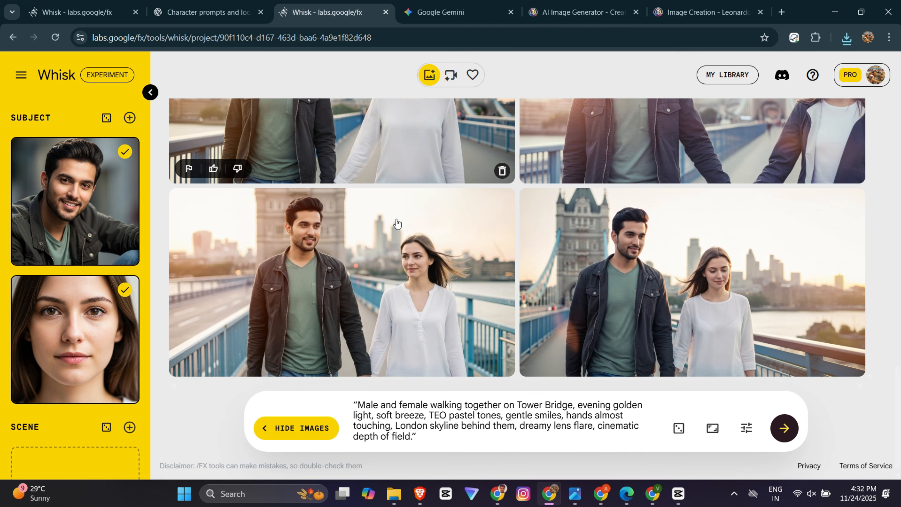
scroll(398, 224, up, 3)
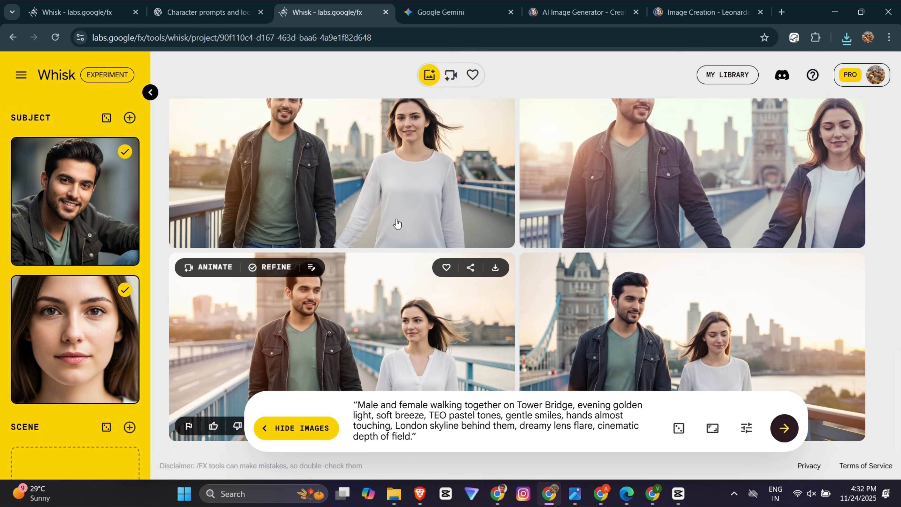
scroll(449, 205, down, 3)
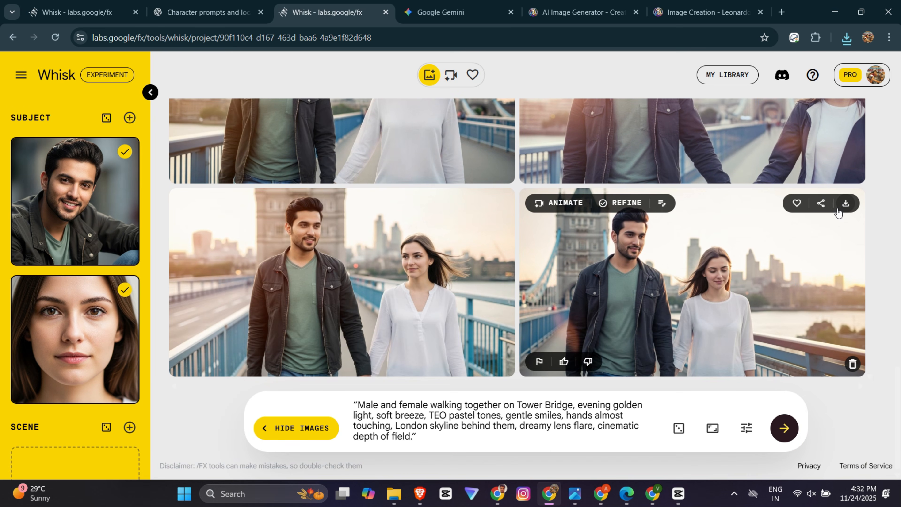
click(845, 204)
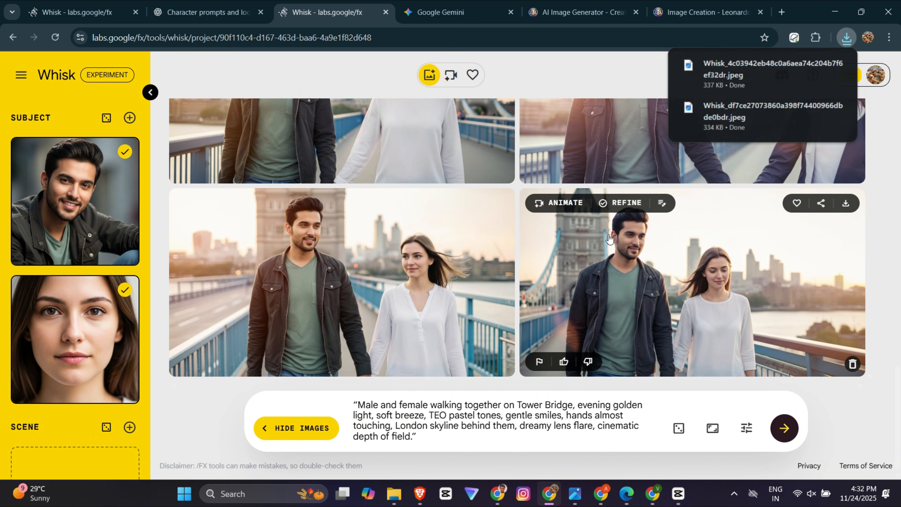
Return to ChatGPT and copy the Scene 2 London Eye Slow-Motion Moment prompt
scroll(580, 252, up, 5)
click(209, 12)
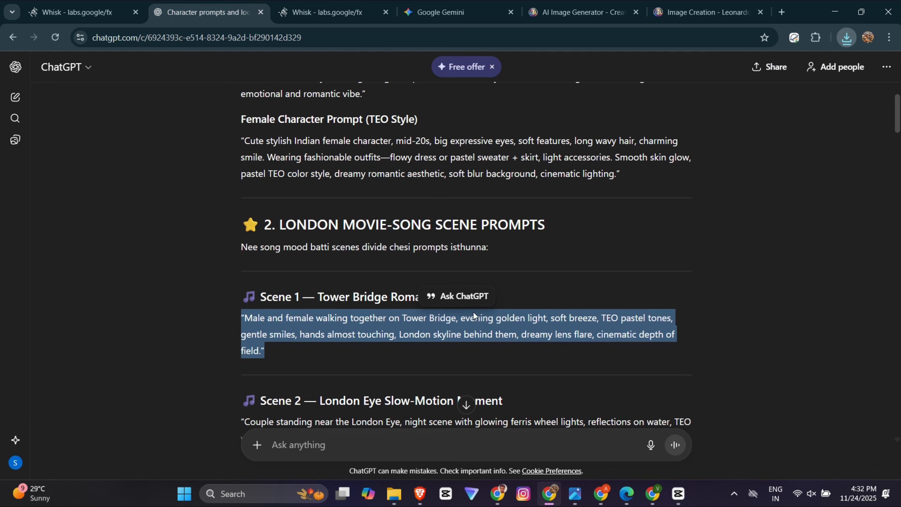
scroll(473, 312, down, 6)
drag(317, 220, 277, 200)
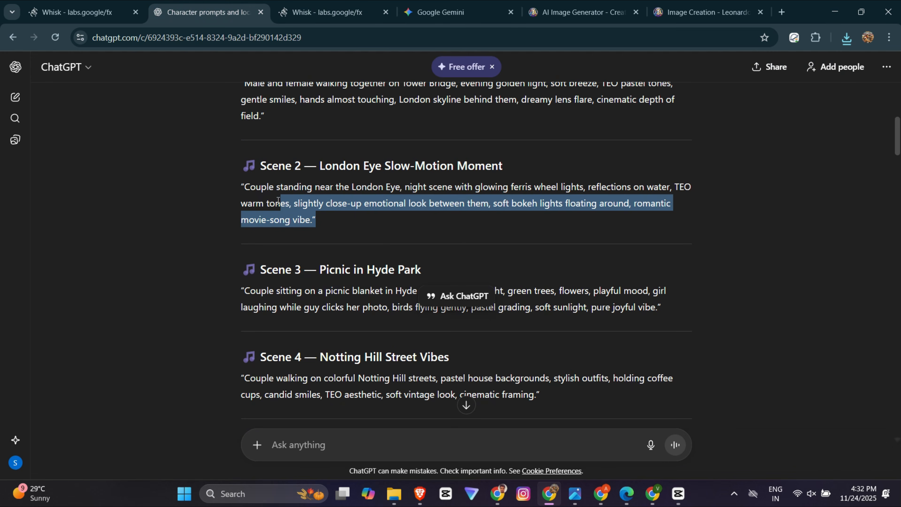
Switch to Whisk, replace the Tower Bridge prompt with the London Eye night scene prompt and generate the images
click(334, 4)
click(378, 409)
key(ctrl+a)
text("Couple standing near the London Eye, night scene with glowing ferris wheel lights, reflections on water, TEO warm tones, slightly close-up emotional look between them, soft bokeh lights floating around, romantic movie-song vibe.")
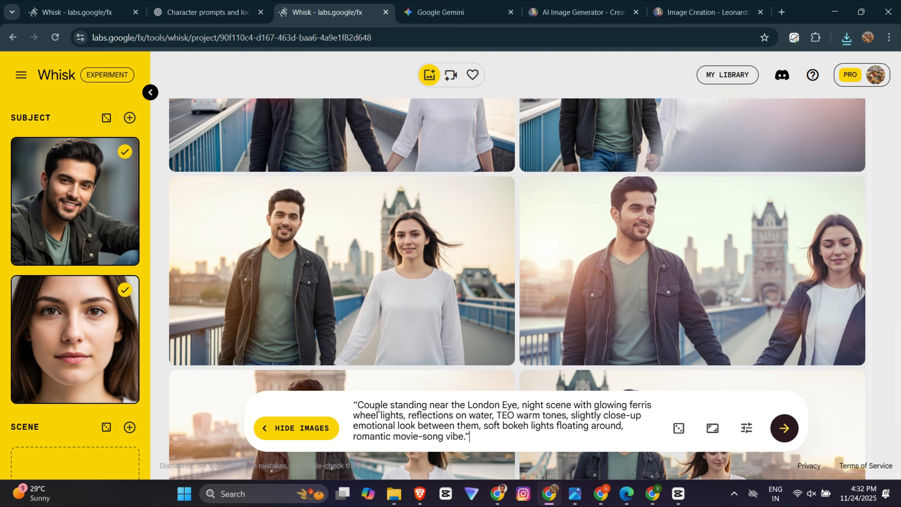
click(785, 428)
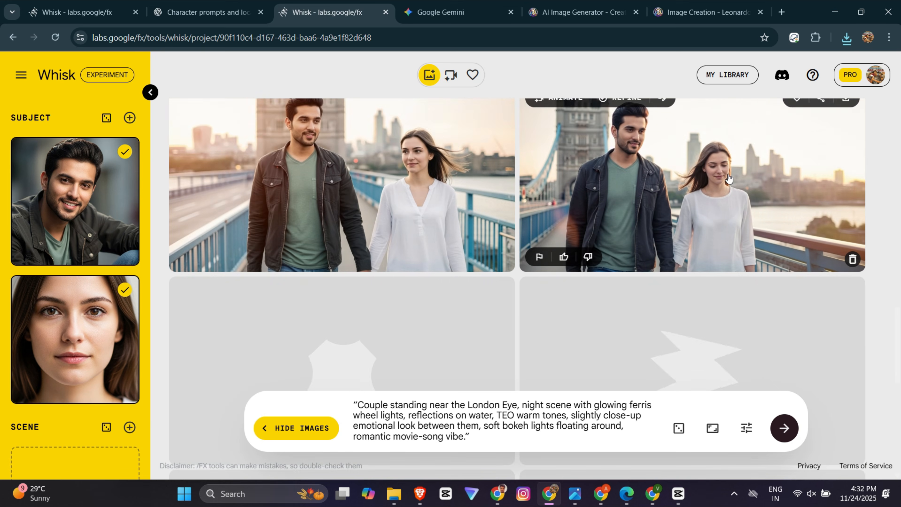
Compare the London Eye night images and download the first one, with the couple face to face and the wheel behind
scroll(639, 252, down, 3)
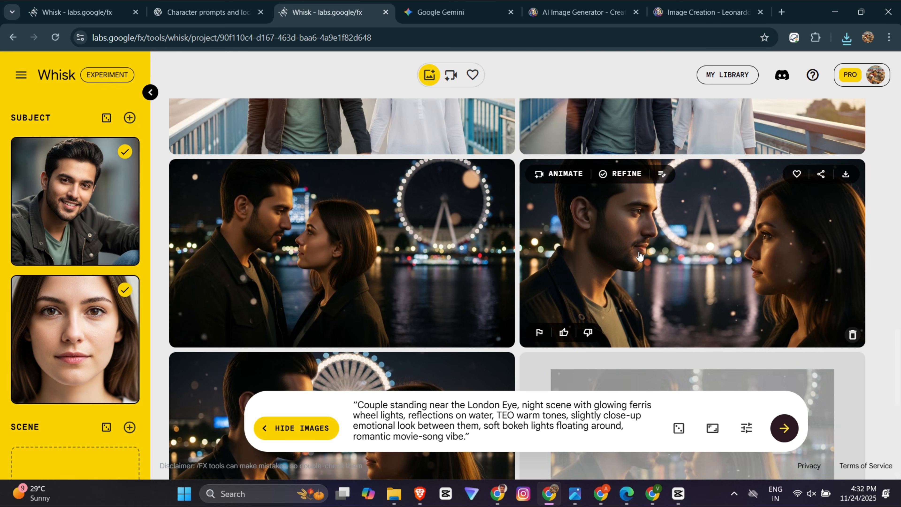
scroll(628, 210, down, 2)
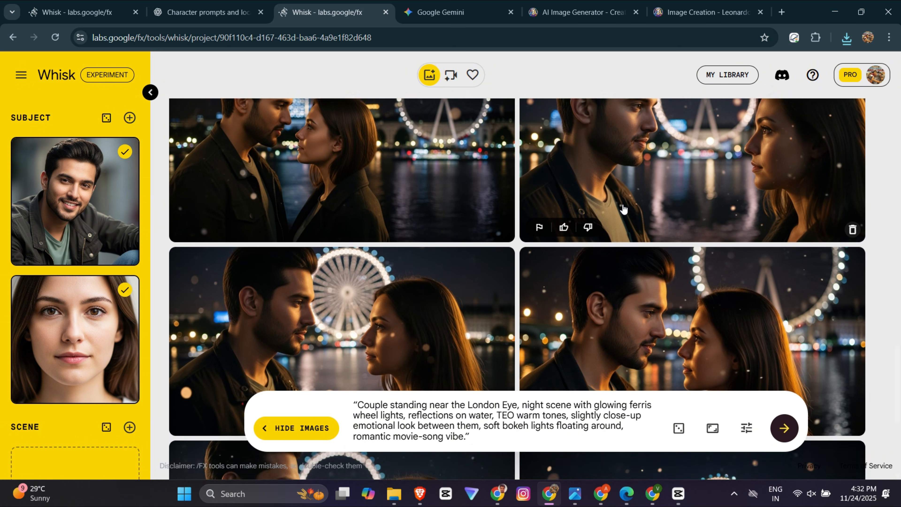
scroll(402, 201, up, 2)
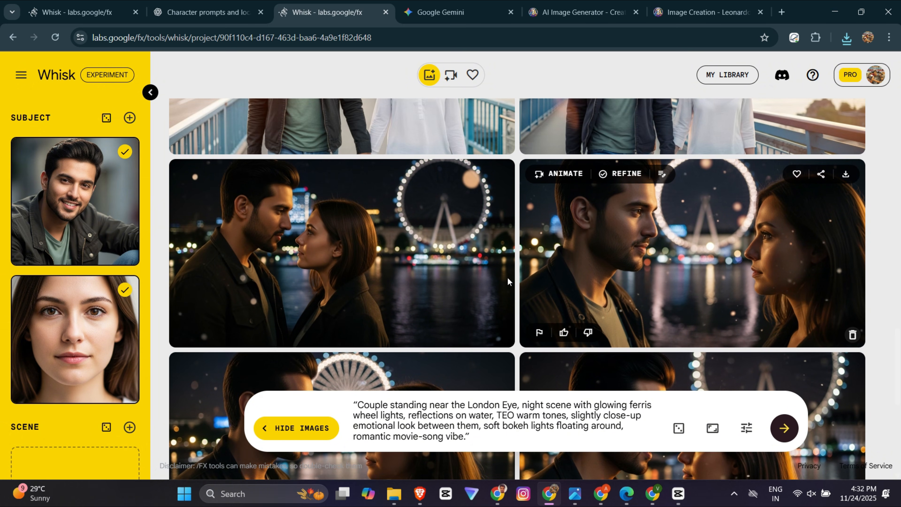
scroll(386, 250, down, 2)
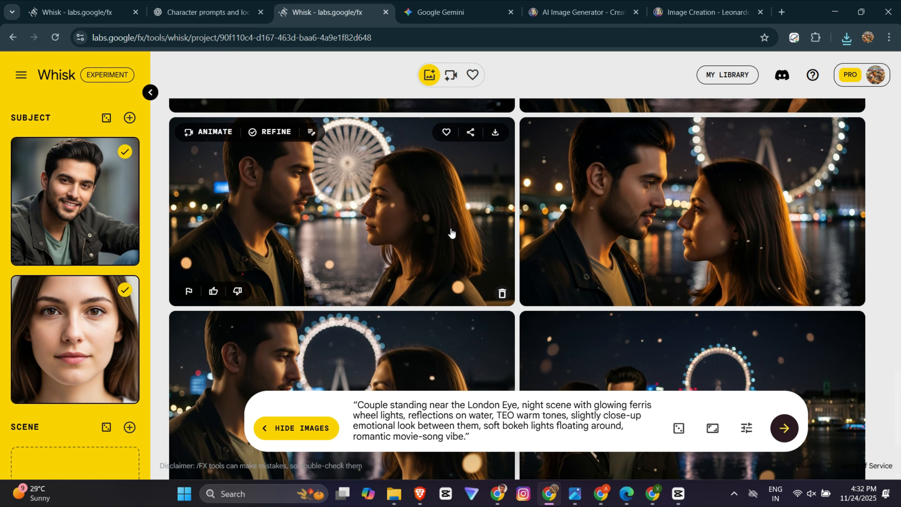
scroll(453, 235, down, 4)
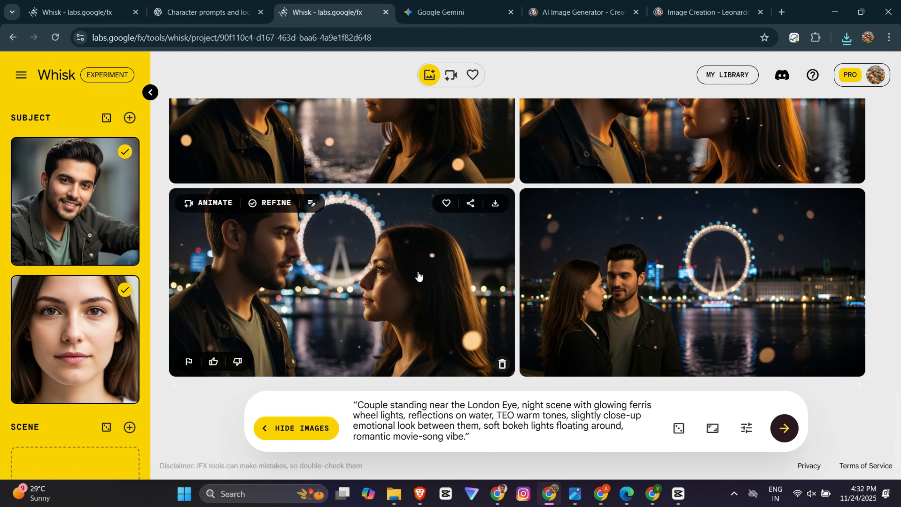
scroll(481, 262, up, 5)
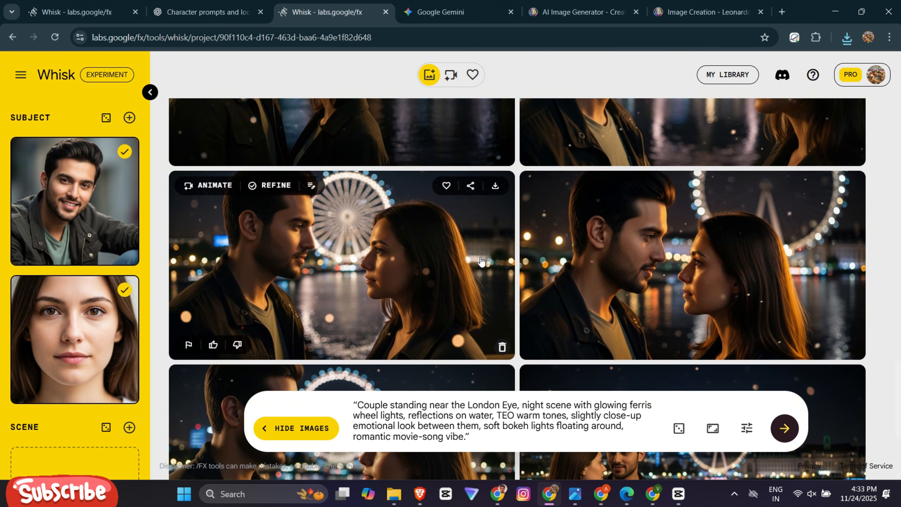
scroll(434, 234, up, 5)
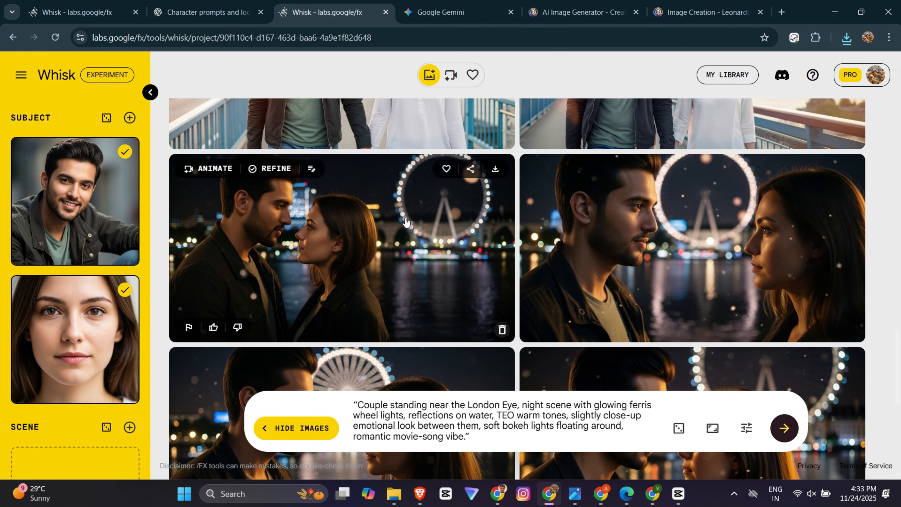
click(495, 171)
scroll(426, 249, down, 4)
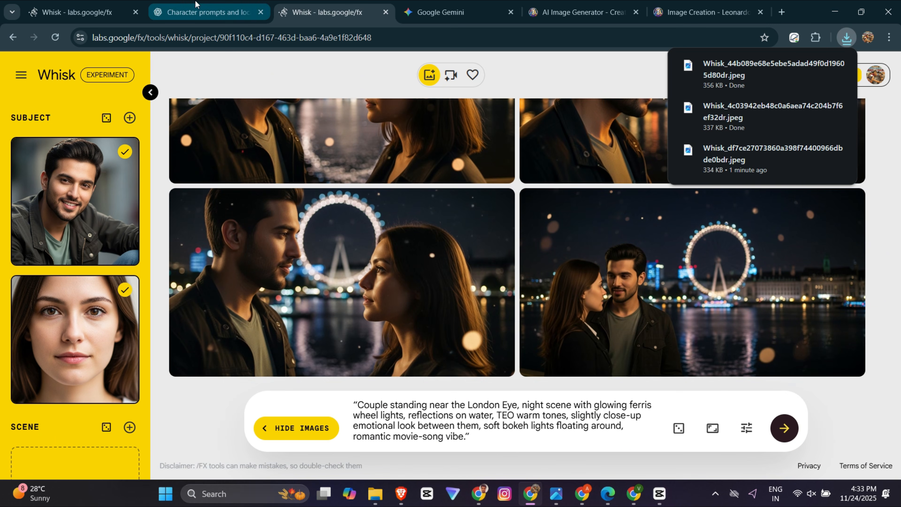
Return to ChatGPT and copy the Scene 3 Picnic in Hyde Park prompt
click(195, 4)
scroll(616, 301, down, 2)
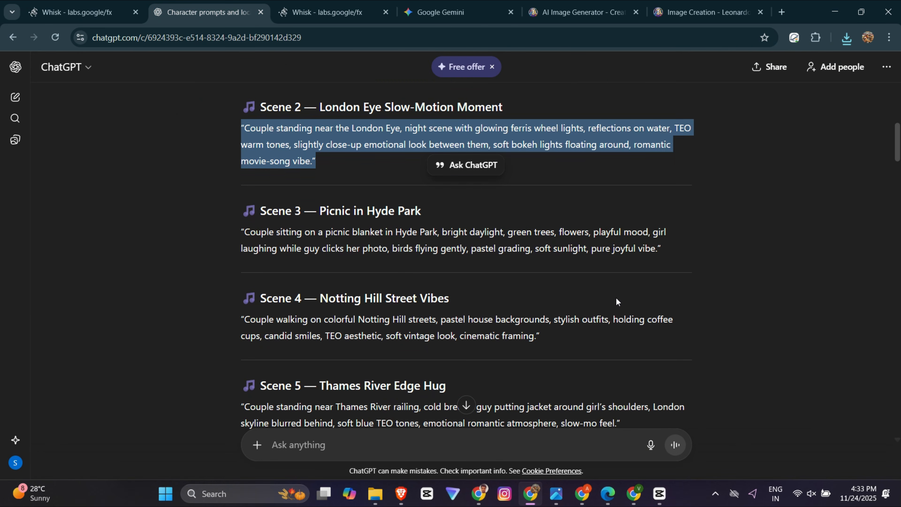
drag(662, 248, 241, 233)
key(ctrl+c)
Switch to Whisk, replace the London Eye prompt with the Hyde Park picnic prompt, generate the images and review them
click(352, 4)
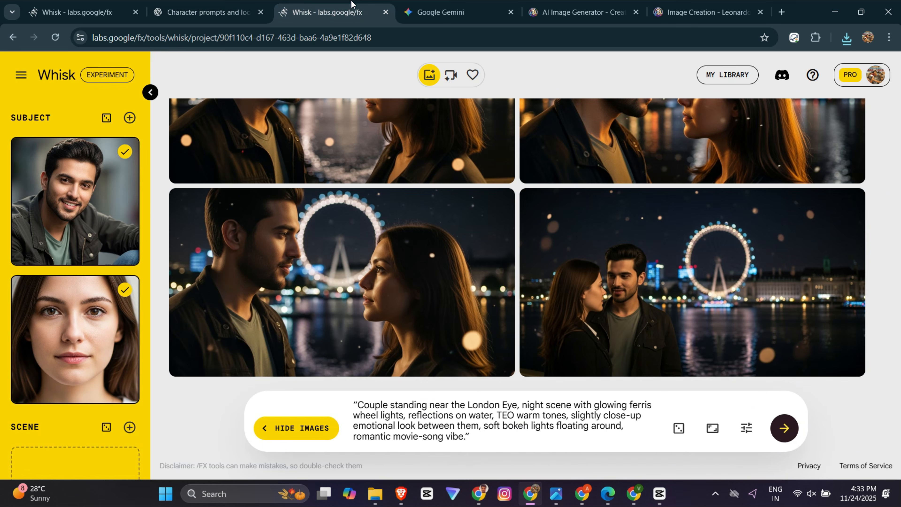
key(ctrl+a)
key(BackSpace)
key(ctrl+v)
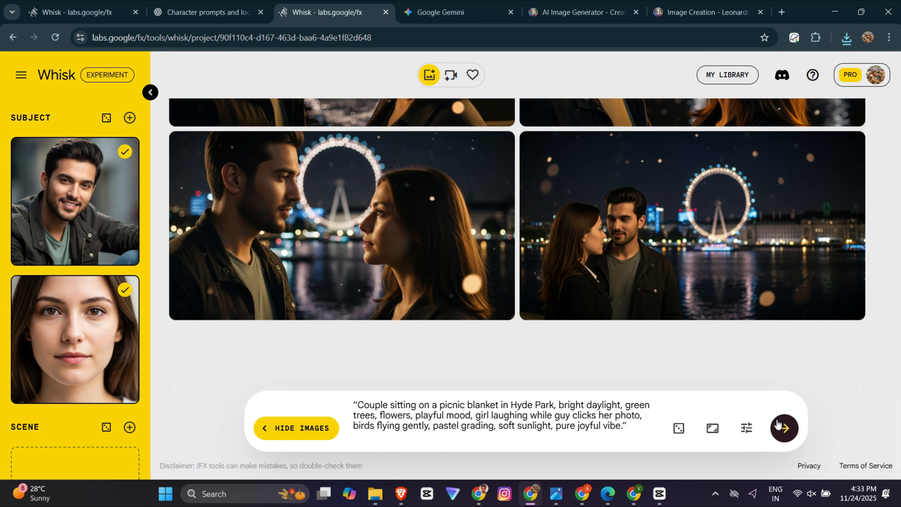
click(782, 428)
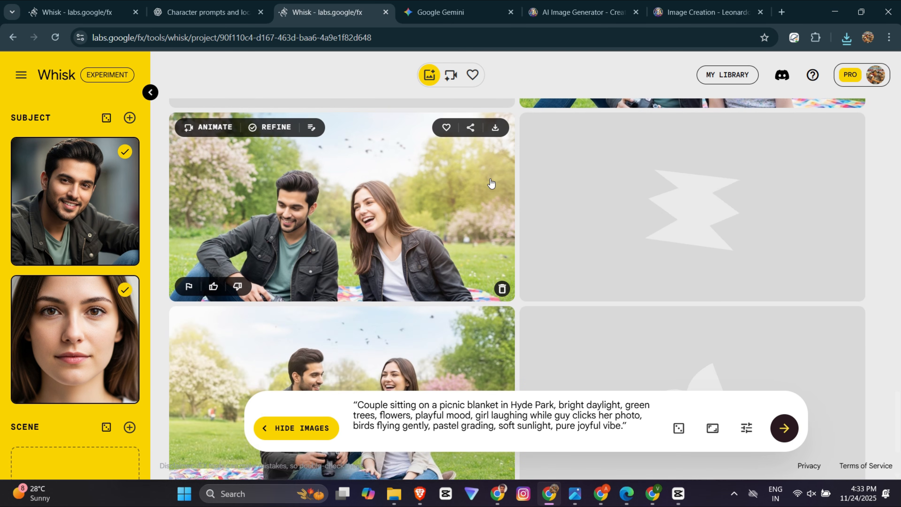
scroll(491, 184, down, 3)
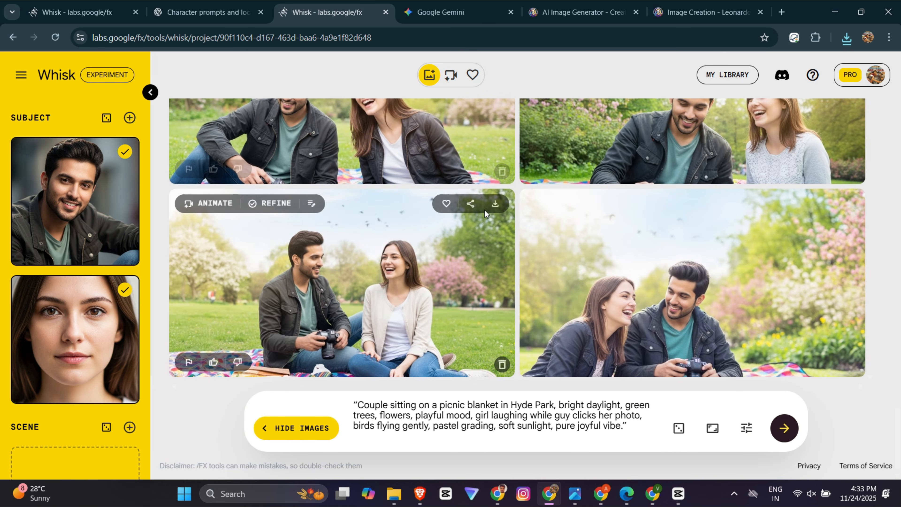
Compare the Hyde Park picnic images and download the last one, with the laughing woman leaning beside the man holding the camera
scroll(485, 213, up, 3)
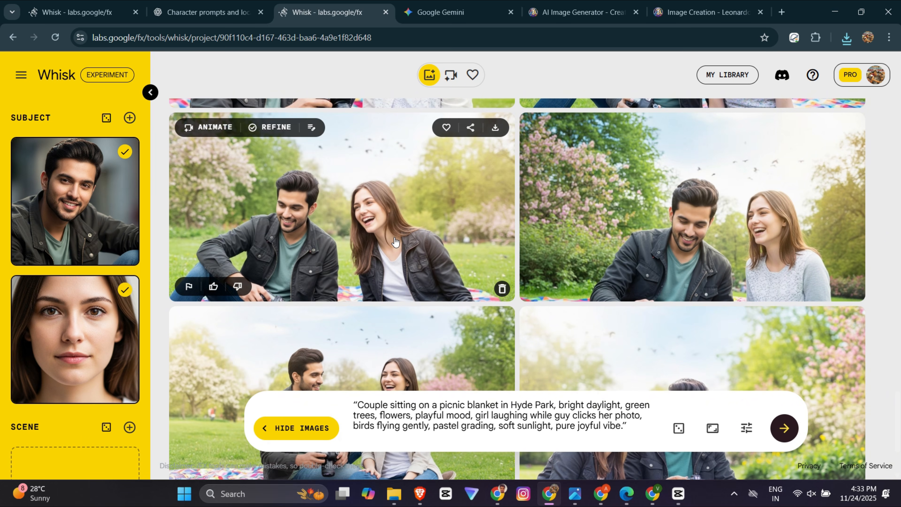
scroll(396, 241, down, 3)
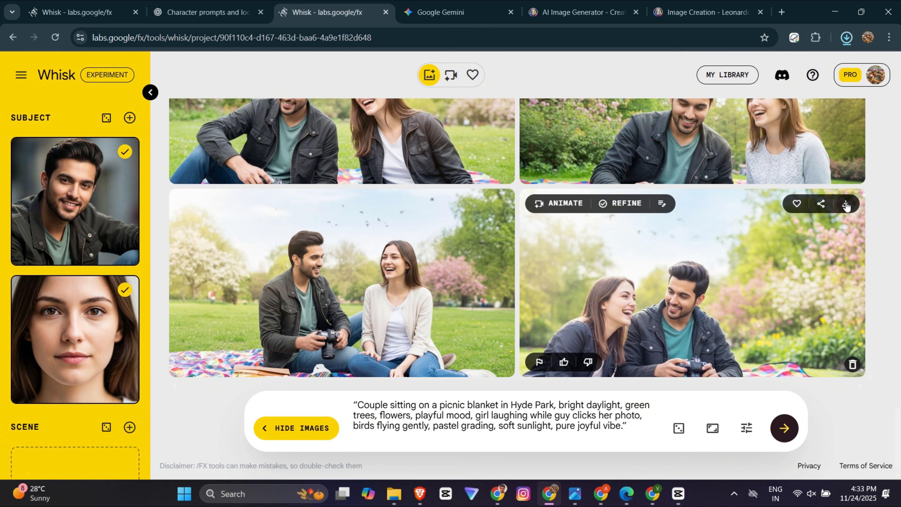
Return to ChatGPT and copy the Scene 4 Notting Hill Street Vibes prompt
click(236, 6)
scroll(389, 222, down, 3)
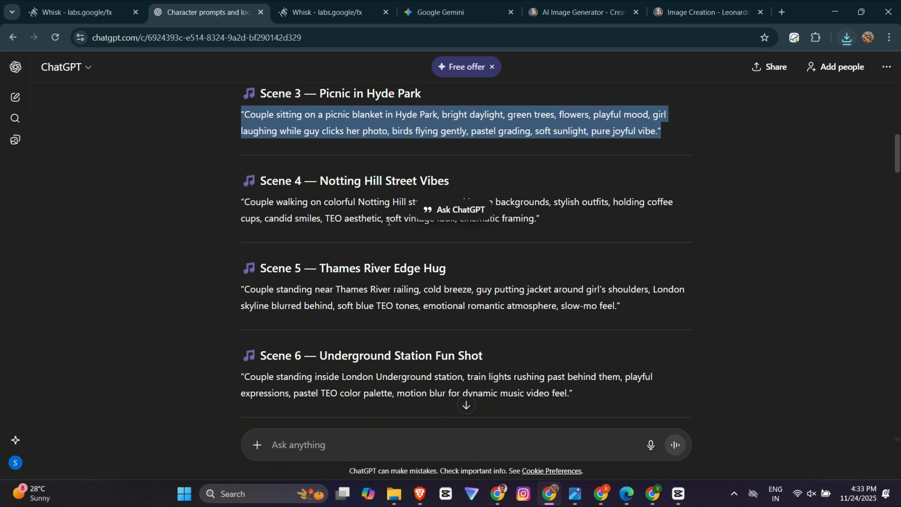
drag(549, 226, 231, 205)
key(ctrl+c)
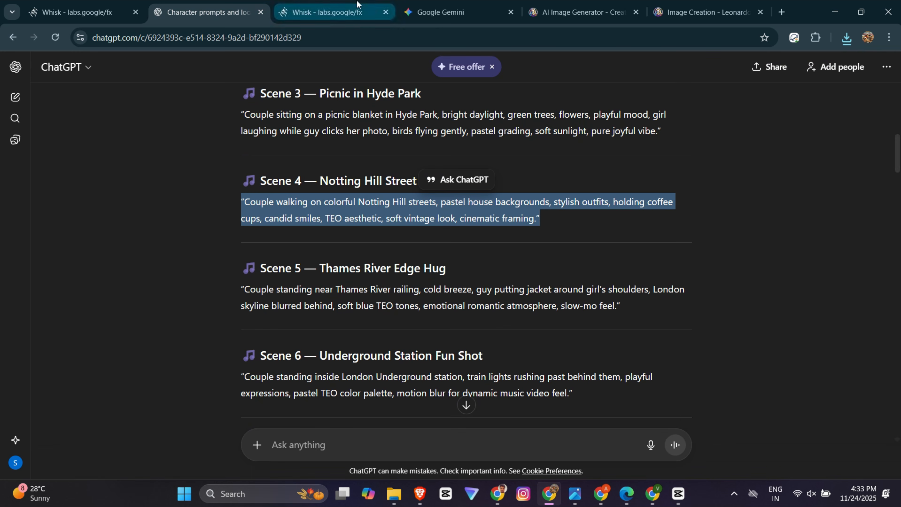
Switch to Whisk, replace the Hyde Park prompt with the Notting Hill streets prompt and generate the images
click(328, 12)
key(ctrl+a)
click(443, 402)
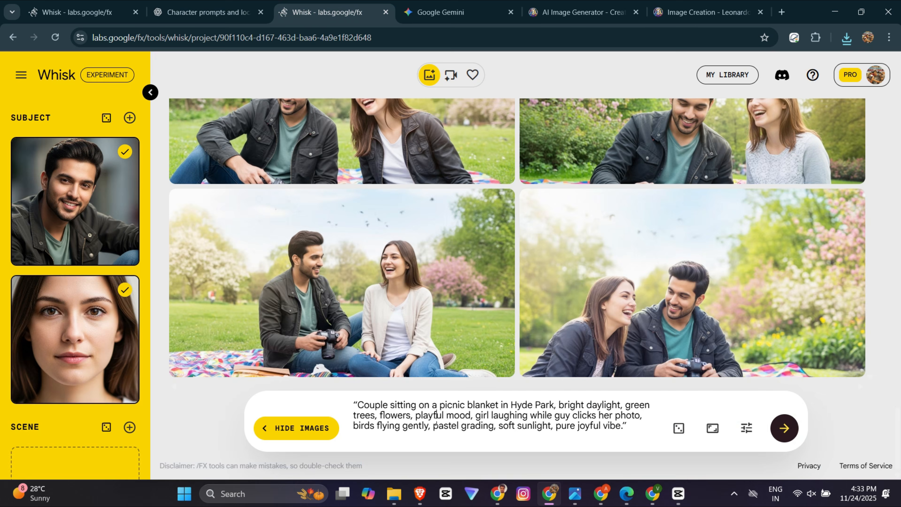
key(ctrl+a)
key(BackSpace)
key(ctrl+v)
key(Return)
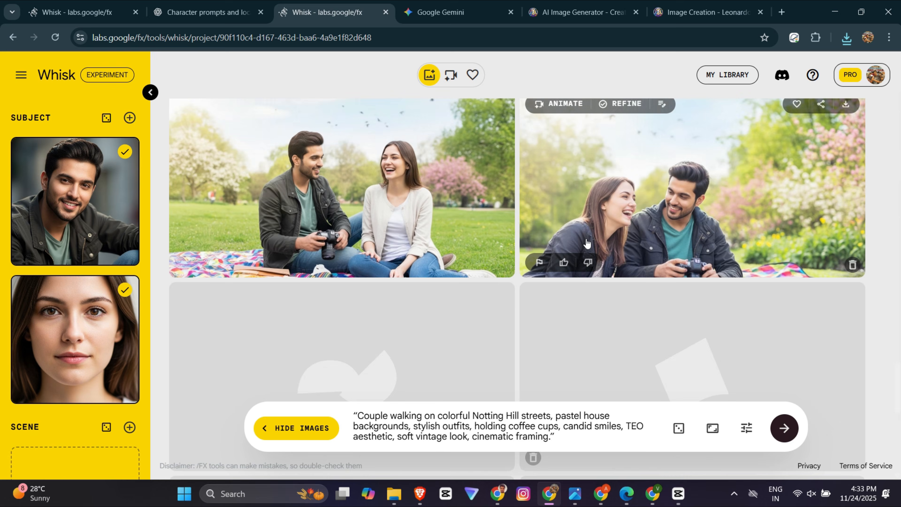
Compare the Notting Hill images and download the one with the couple arm in arm on the street beside black railings
scroll(618, 227, down, 1)
scroll(617, 231, down, 4)
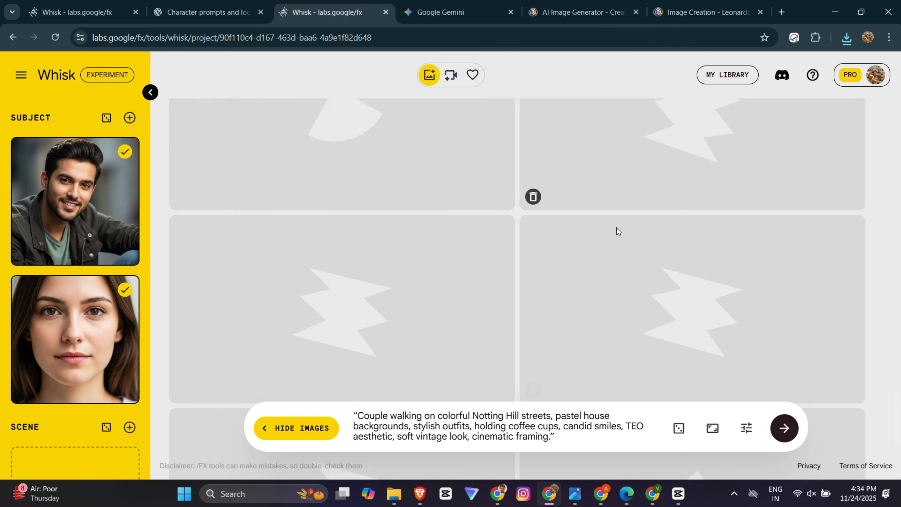
scroll(618, 231, up, 3)
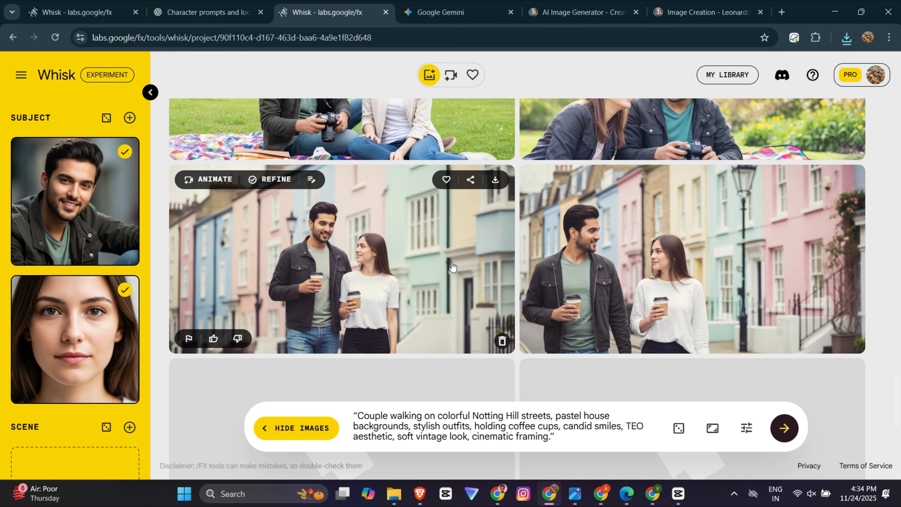
scroll(449, 258, down, 6)
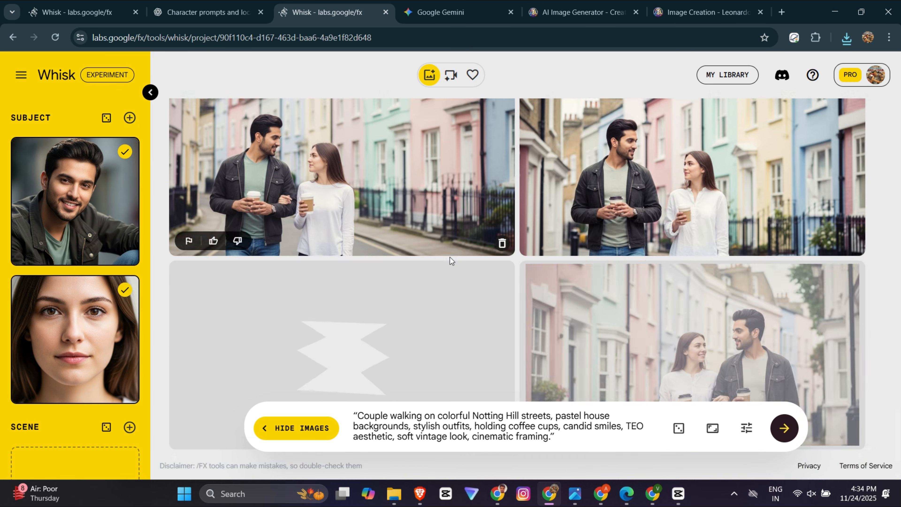
scroll(450, 257, down, 1)
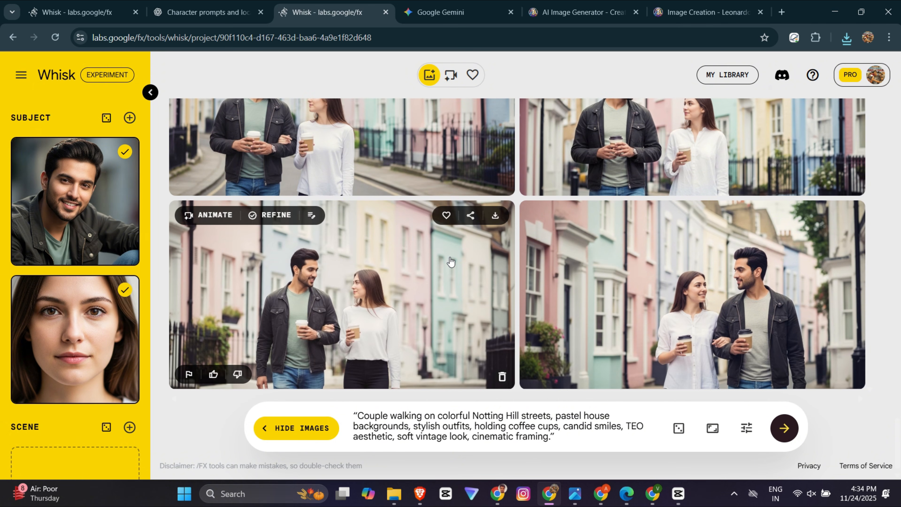
scroll(451, 262, up, 2)
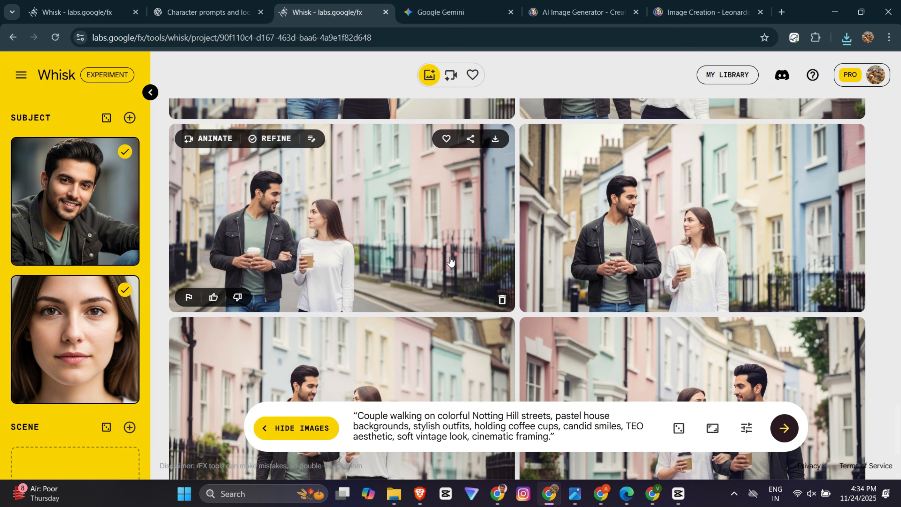
scroll(451, 262, down, 2)
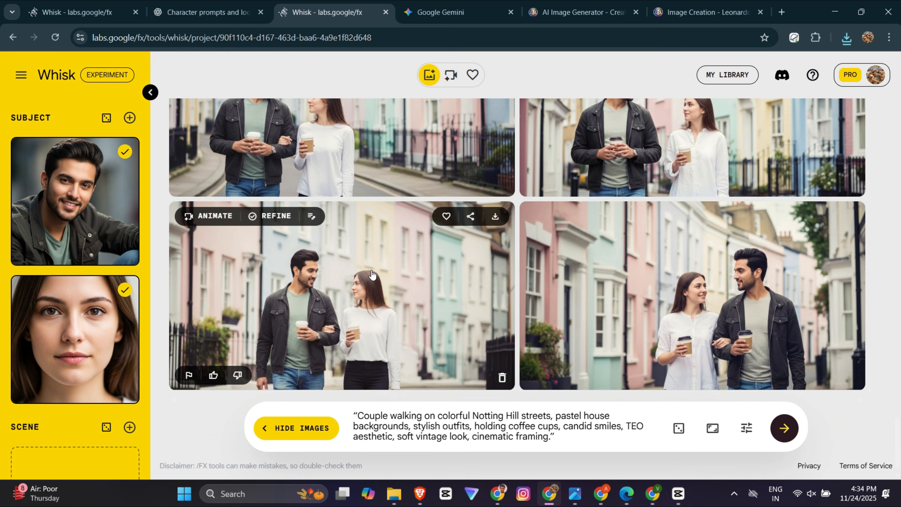
scroll(724, 266, up, 5)
scroll(720, 265, down, 3)
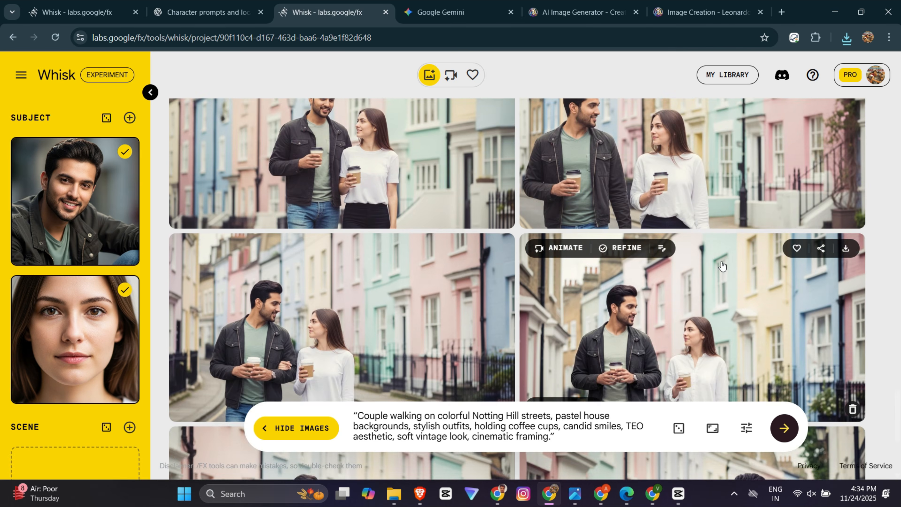
click(495, 141)
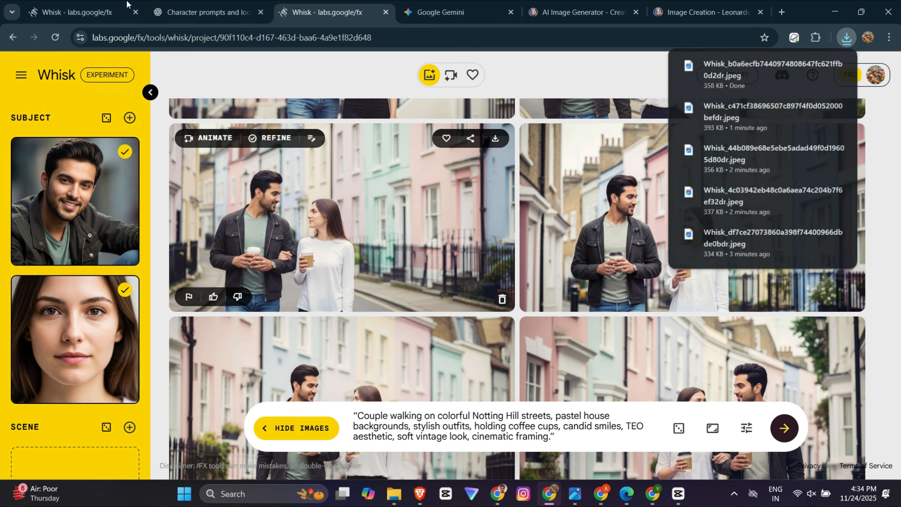
Return to ChatGPT and copy the Scene 6 Underground Station Fun Shot prompt
key(ctrl+shift+Tab)
scroll(500, 238, down, 3)
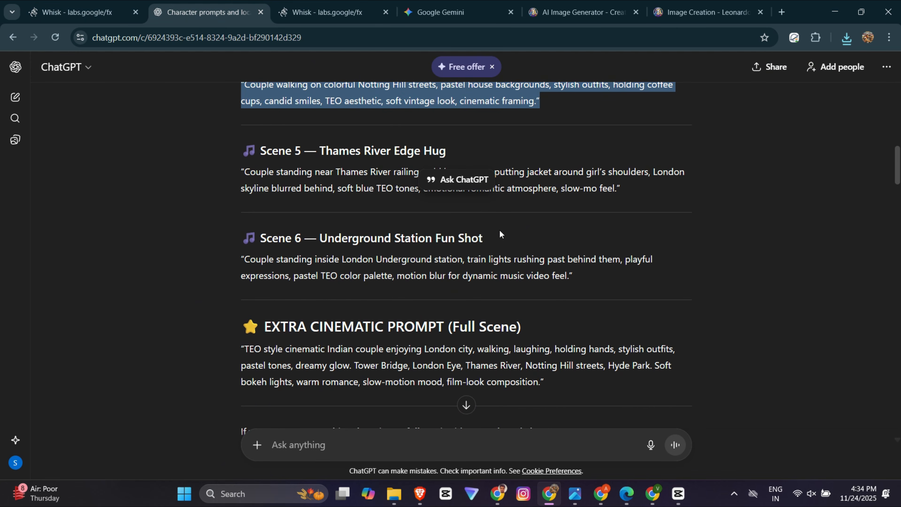
drag(589, 286, 256, 264)
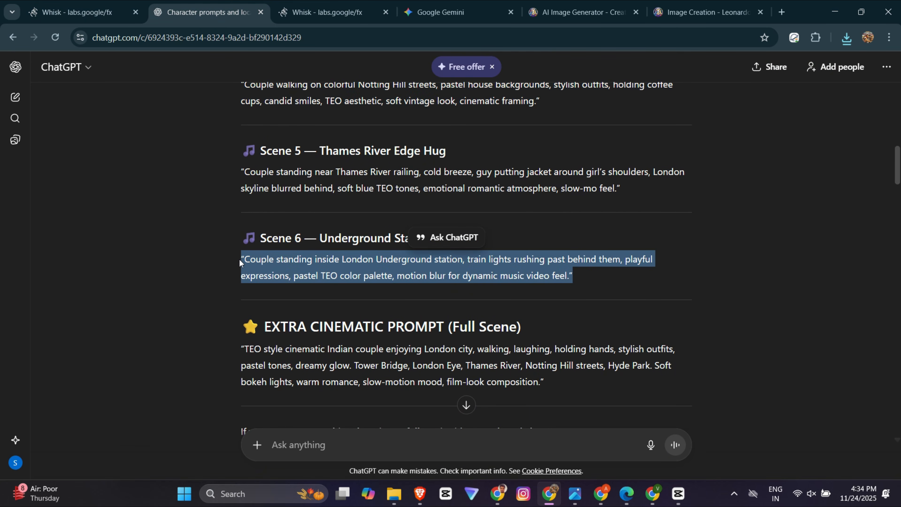
Switch to Whisk, replace the Notting Hill prompt with the London Underground station prompt and generate the images
click(316, 4)
key(ctrl+a)
key(BackSpace)
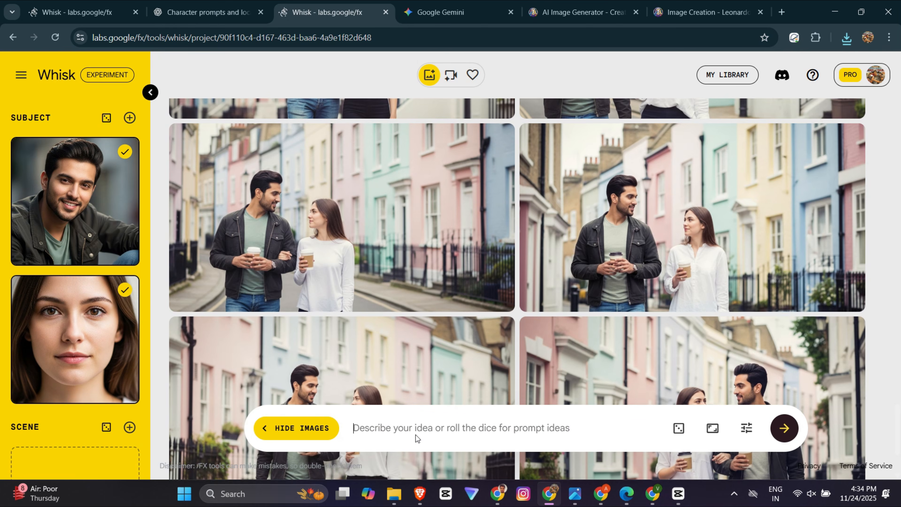
text("Couple standing inside London Underground station, train lights rushing past behind them, playful expressions, pastel TEO color palette, motion blur for dynamic music video feel.")
click(783, 429)
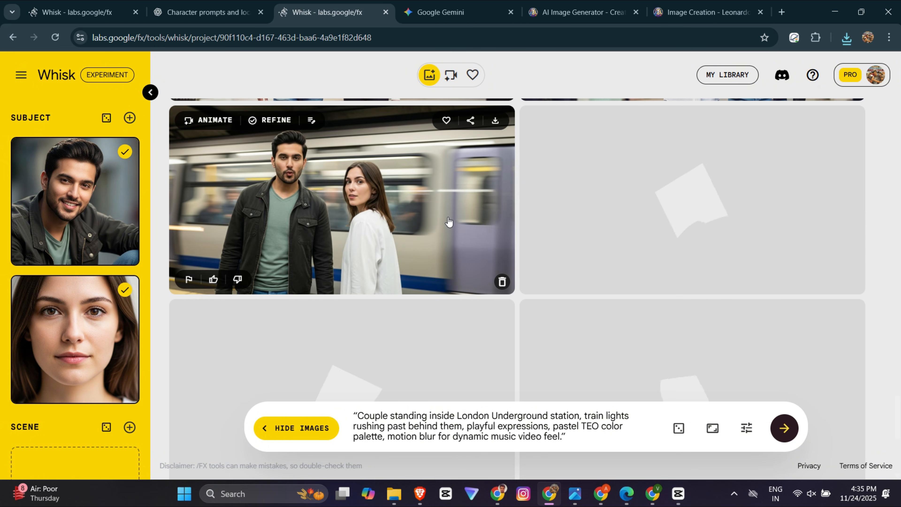
Compare the Underground station images and download the one with the man leaning toward the woman
scroll(448, 222, up, 5)
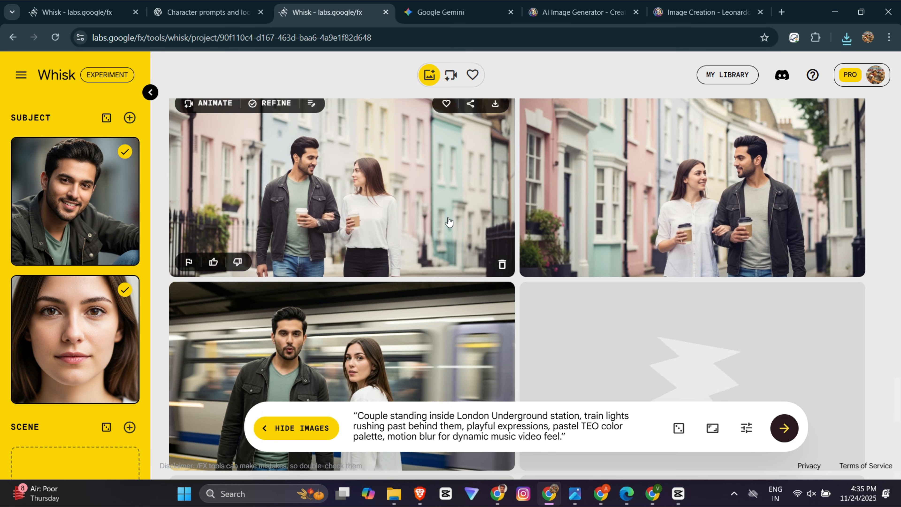
scroll(448, 222, down, 7)
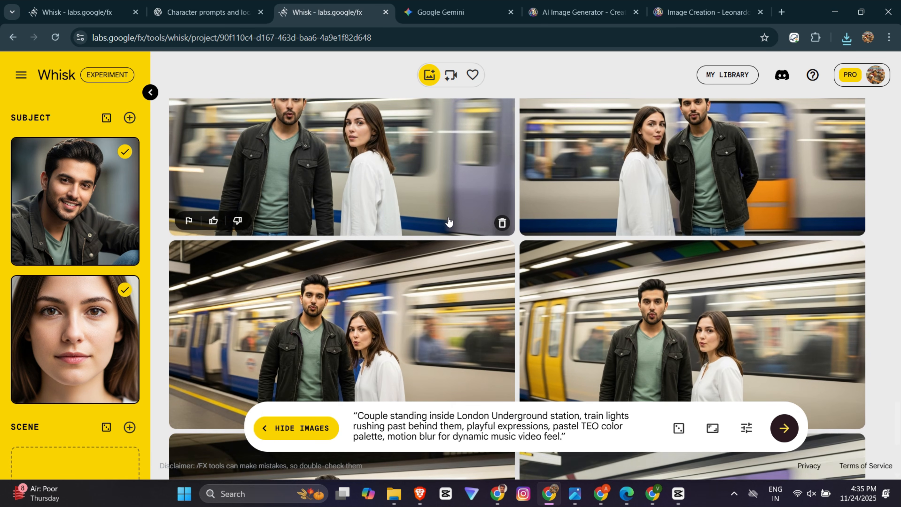
scroll(449, 222, down, 2)
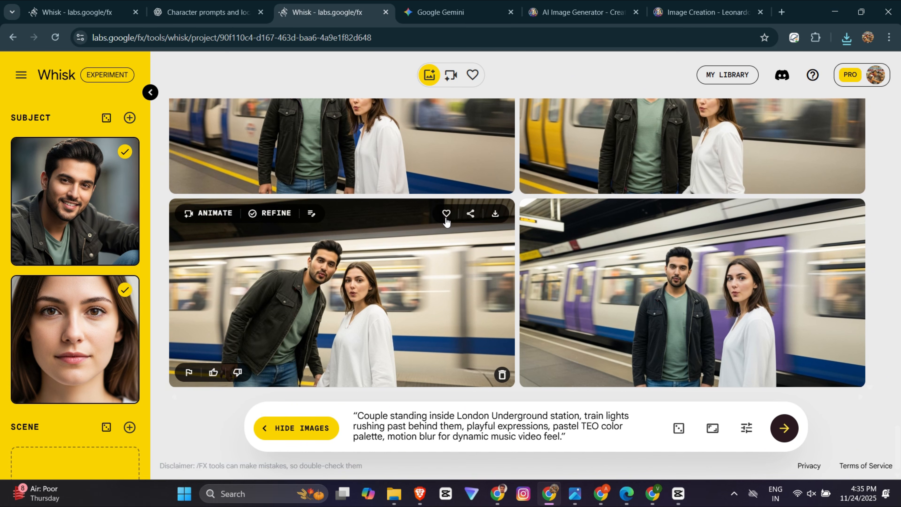
scroll(426, 231, up, 1)
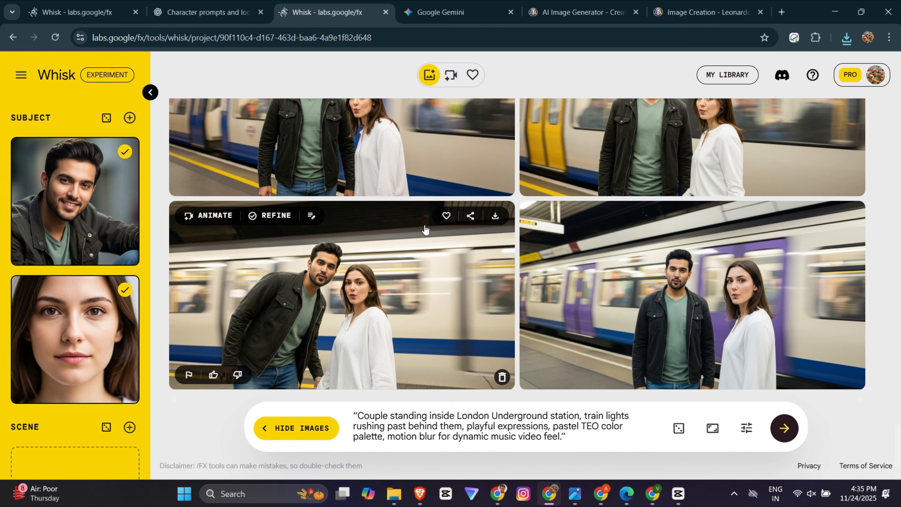
scroll(426, 231, up, 3)
scroll(426, 230, up, 3)
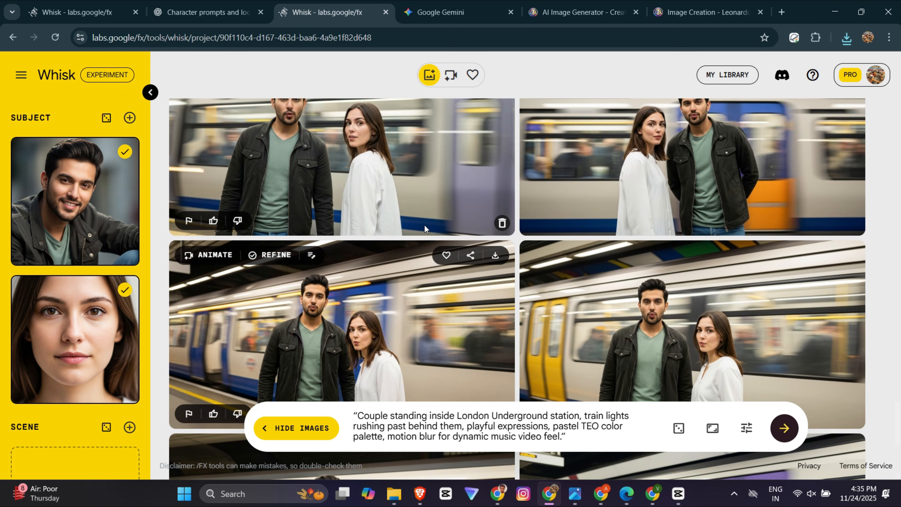
scroll(424, 224, down, 5)
scroll(426, 319, down, 2)
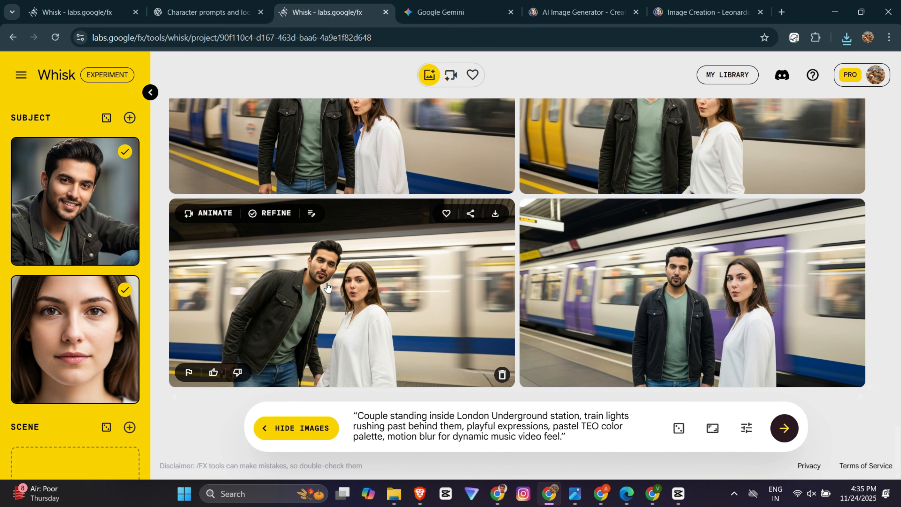
scroll(413, 255, up, 6)
scroll(412, 255, down, 6)
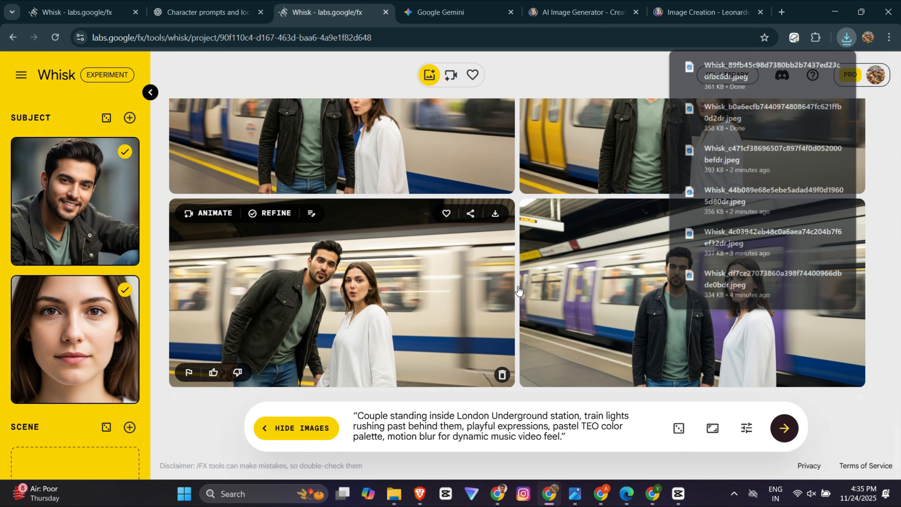
Switch to ChatGPT and ask for the next shots as drone shots of London locations without the couple
click(206, 12)
click(369, 447)
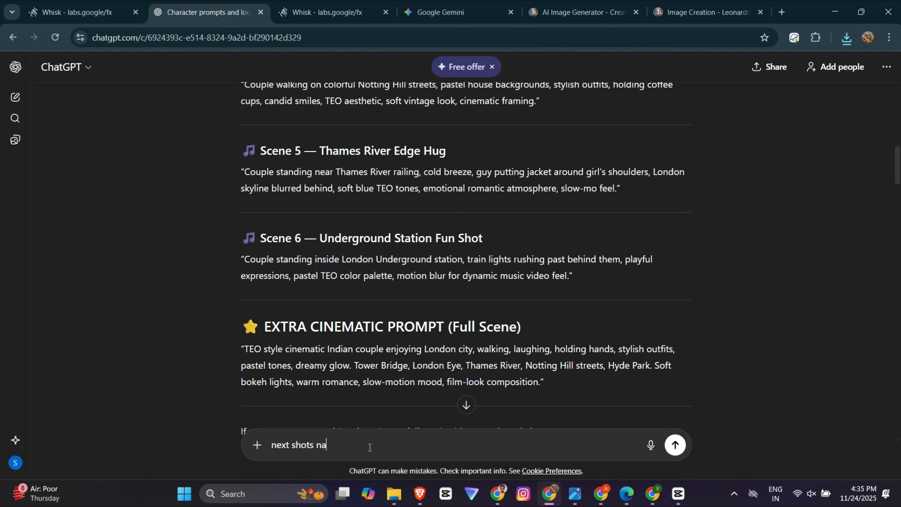
text(next shots naku london)
scroll(375, 342, up, 15)
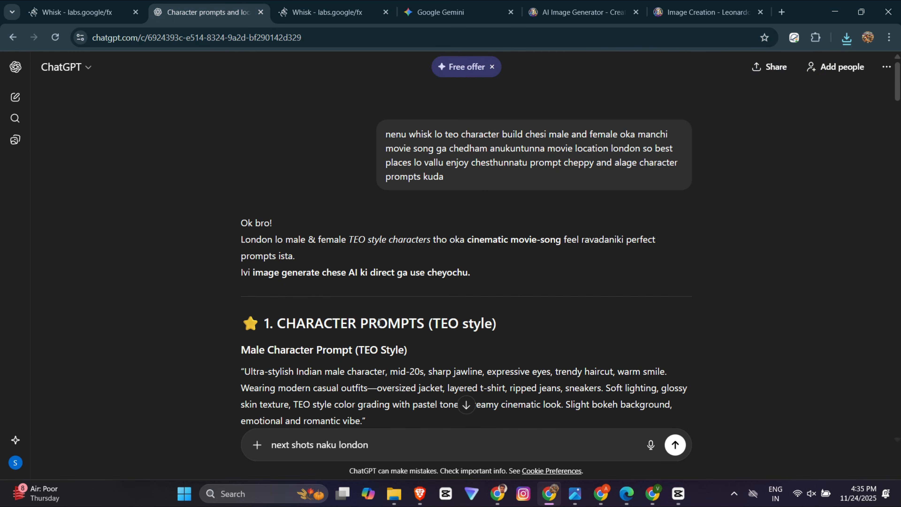
scroll(375, 342, down, 12)
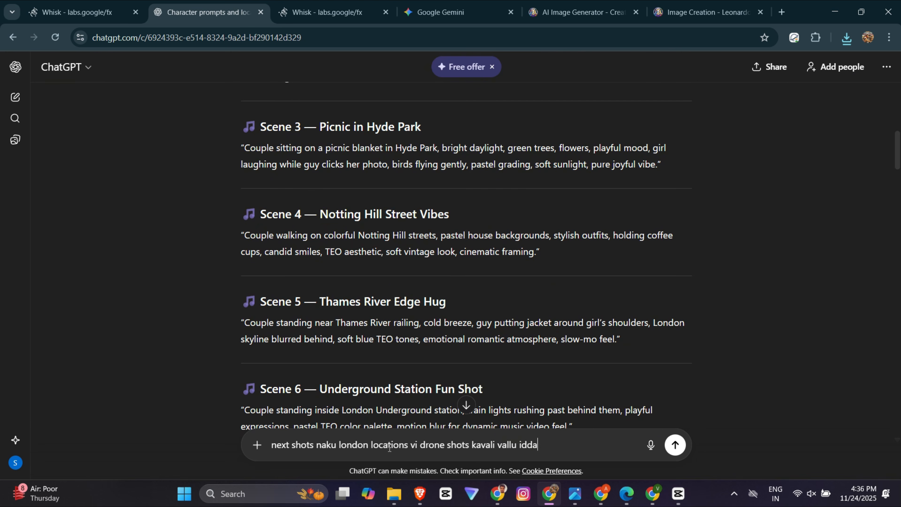
text(nda)
key(Return)
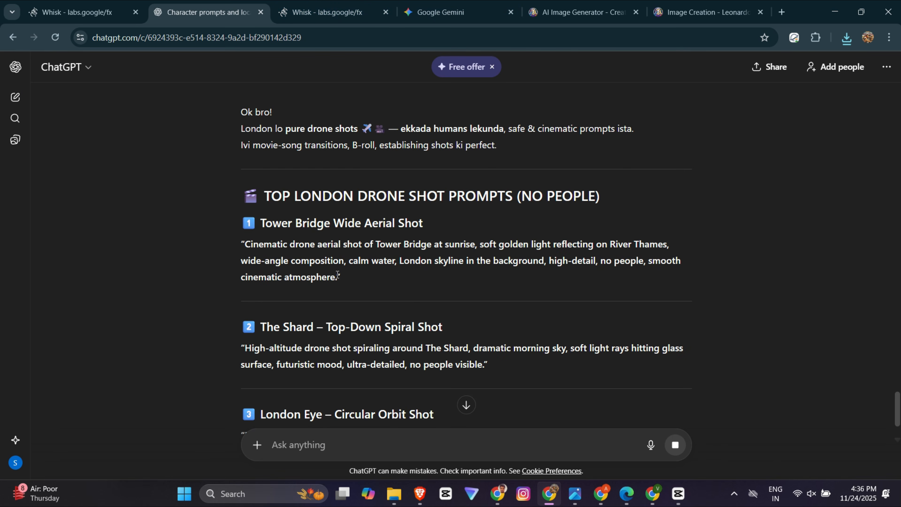
Copy the Tower Bridge Wide Aerial Shot prompt, then switch to Whisk and deselect both character subjects
drag(341, 277, 224, 242)
key(ctrl+c)
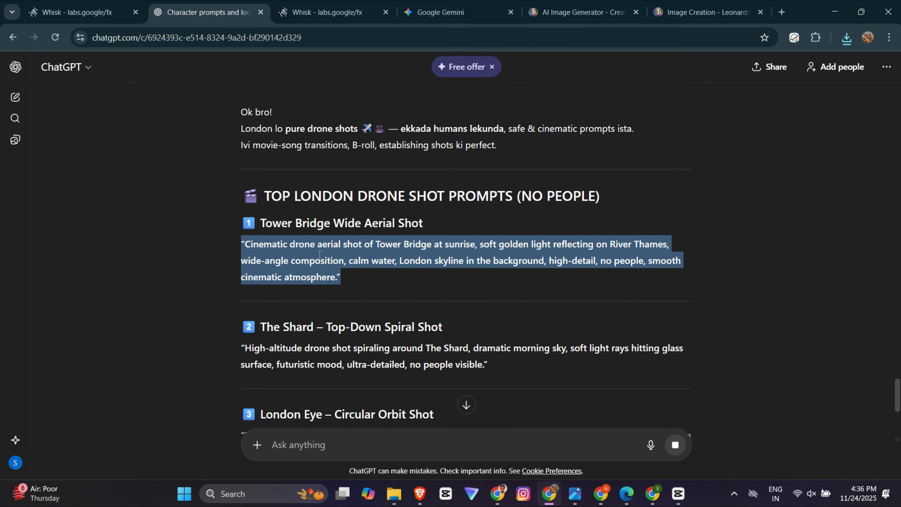
click(328, 4)
click(125, 152)
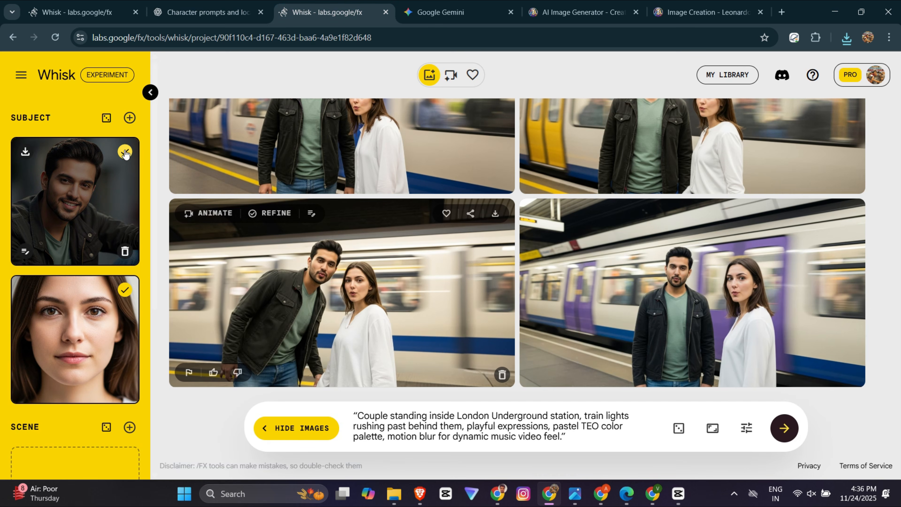
click(124, 289)
Replace the Underground station prompt with the copied Tower Bridge sunrise drone prompt and generate the images
click(427, 437)
key(ctrl+a)
key(BackSpace)
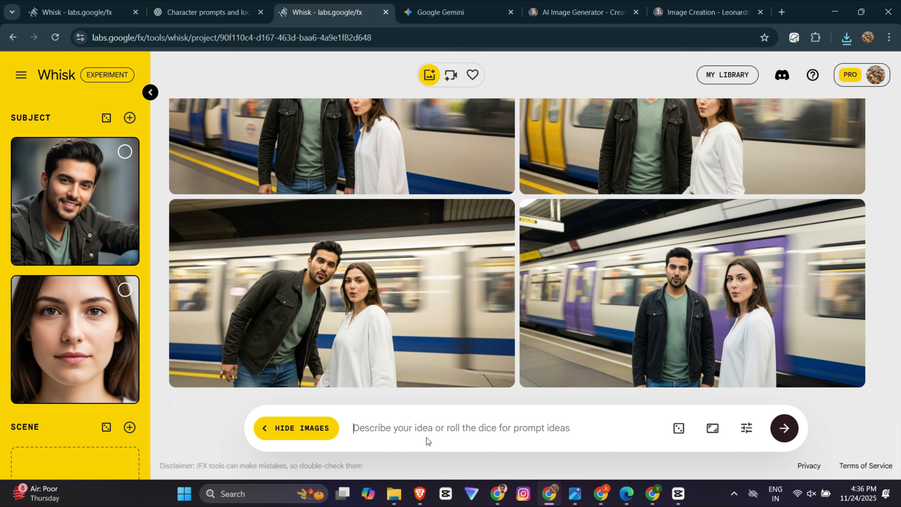
key(ctrl+v)
click(784, 429)
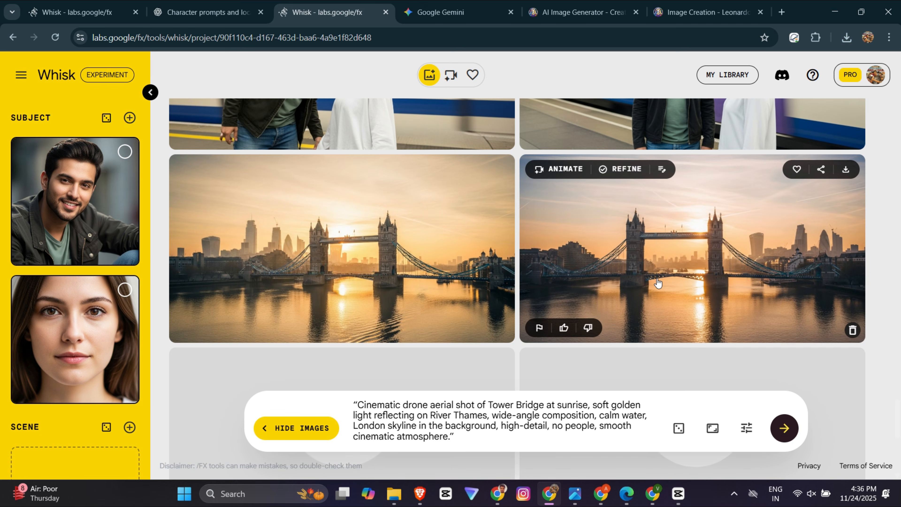
Compare the generated Tower Bridge sunrise drone images
scroll(373, 224, down, 2)
scroll(335, 226, up, 1)
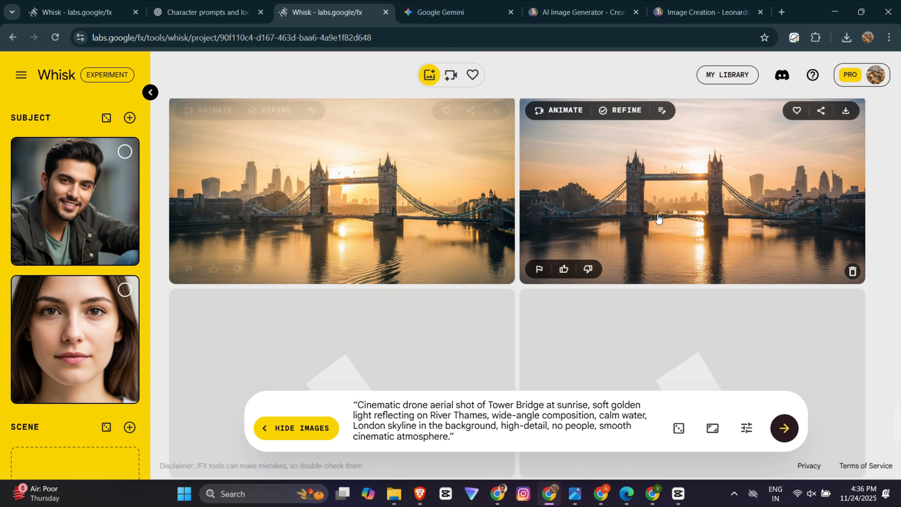
scroll(483, 217, down, 5)
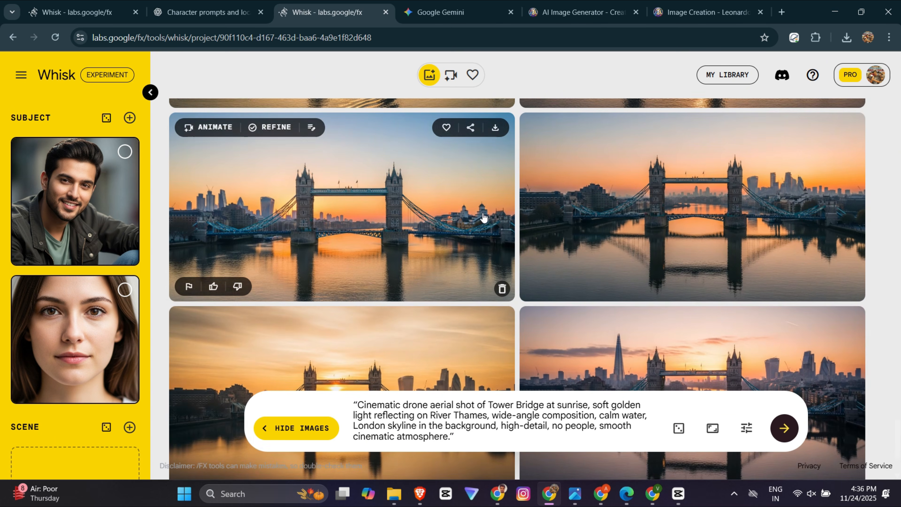
scroll(486, 217, down, 3)
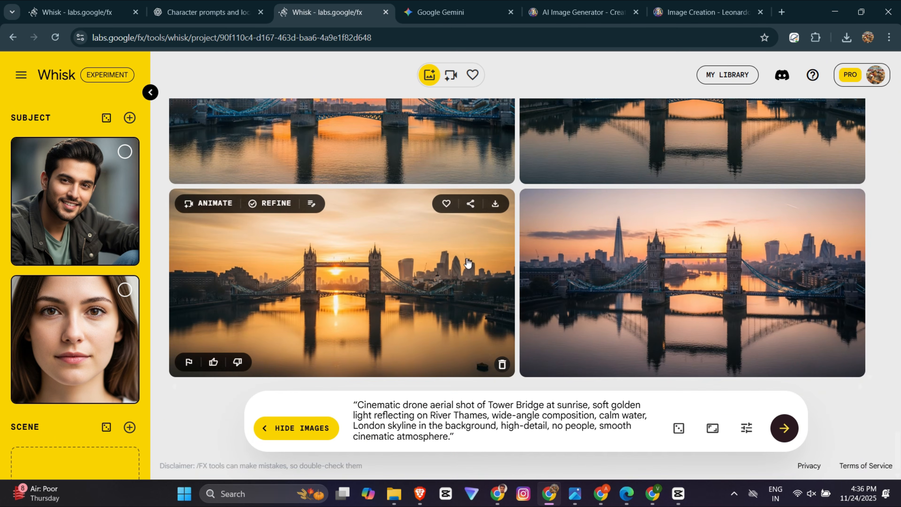
scroll(603, 277, up, 3)
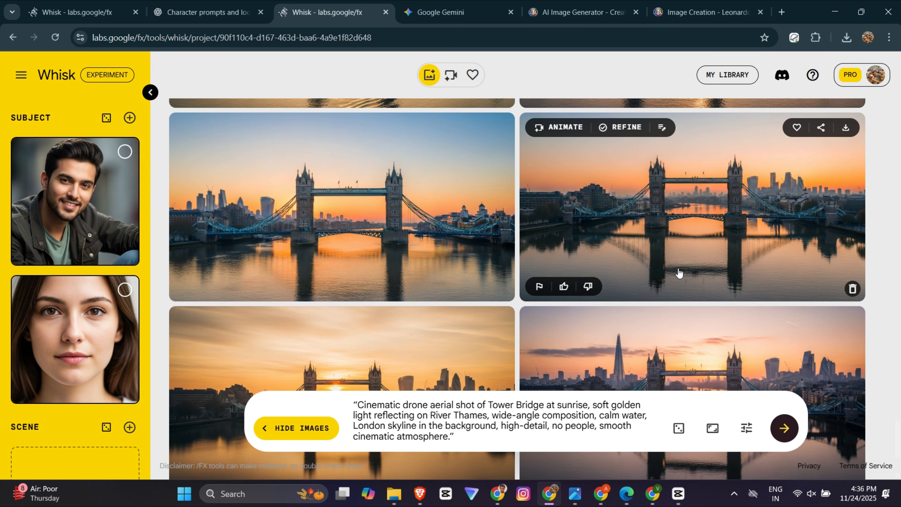
scroll(679, 274, down, 2)
scroll(547, 315, up, 6)
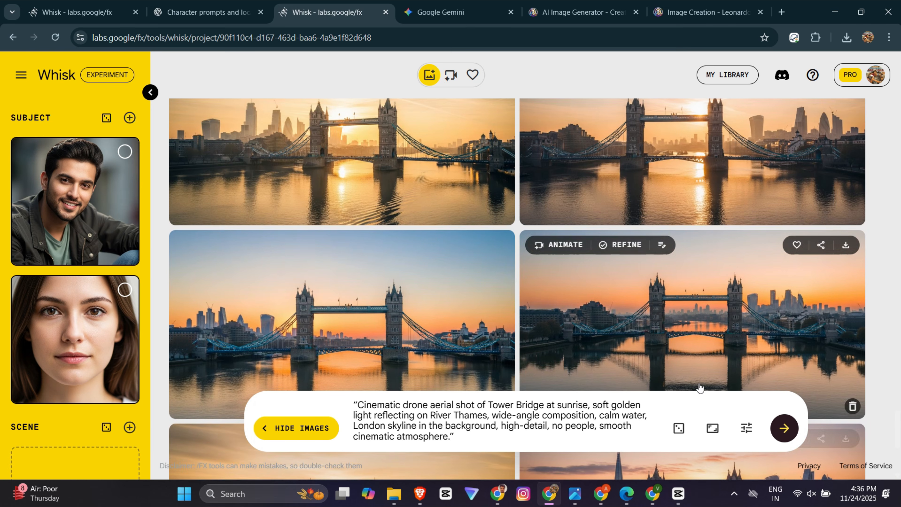
Generate more Tower Bridge images from the same prompt and download the one with The Shard beside the bridge and the sun above the skyline
click(785, 429)
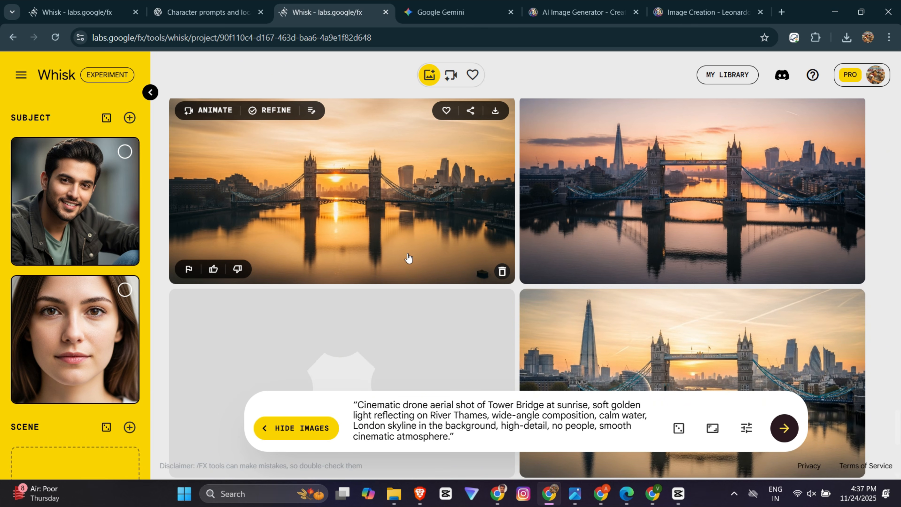
scroll(408, 259, down, 5)
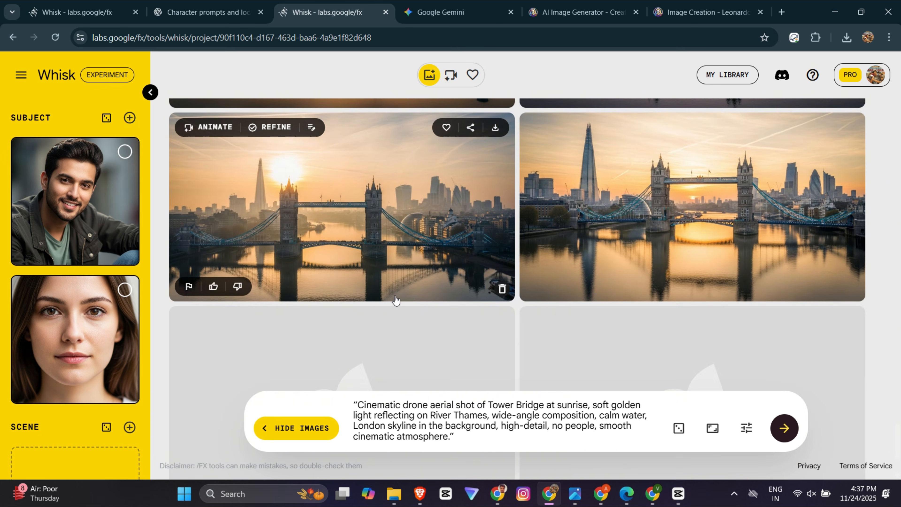
scroll(382, 305, down, 3)
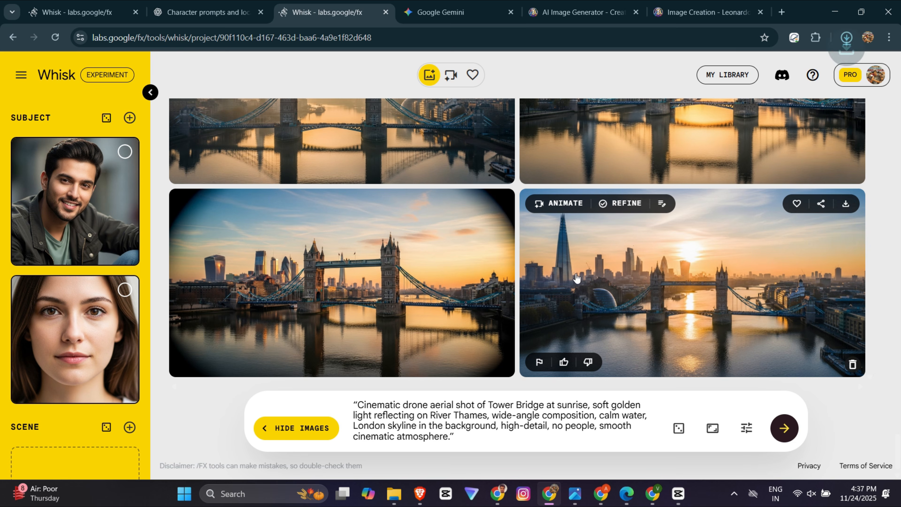
Switch to ChatGPT and copy the prompt for The Shard – Top-Down Spiral Shot
click(206, 11)
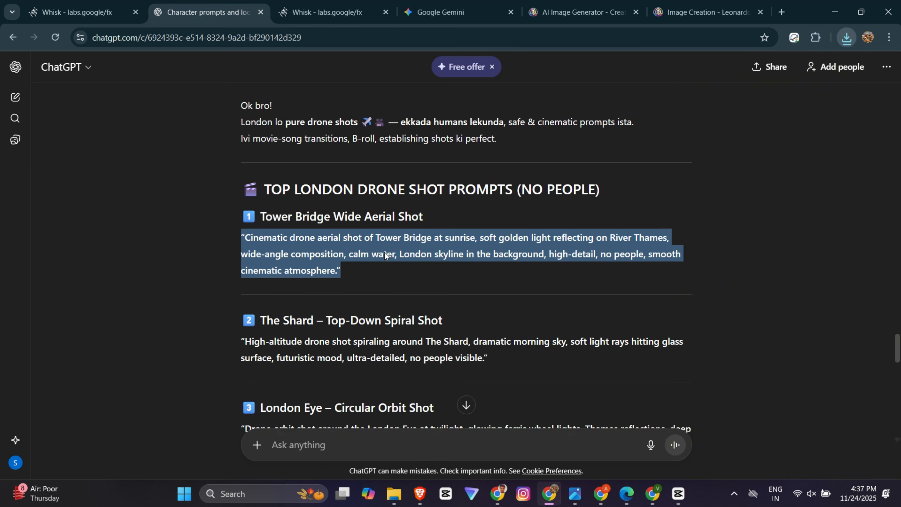
scroll(385, 256, down, 3)
drag(495, 245, 208, 214)
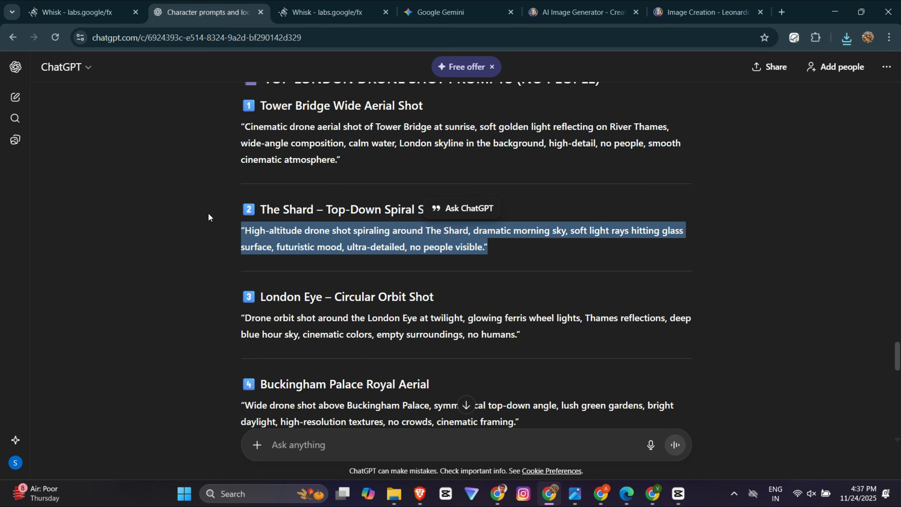
key(ctrl+c)
Switch to Whisk, replace the Tower Bridge prompt with the copied Shard drone prompt and generate the images
click(349, 18)
click(398, 425)
key(ctrl+a)
key(BackSpace)
key(ctrl+v)
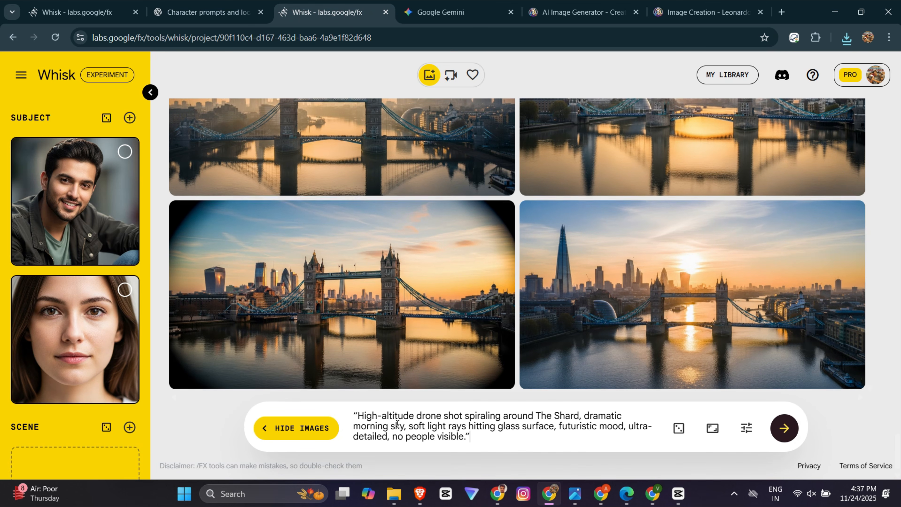
click(790, 428)
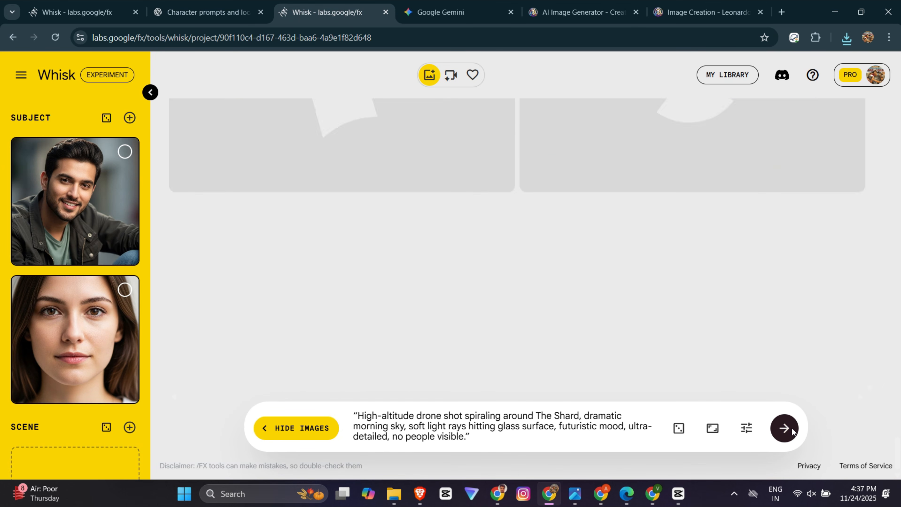
Compare the Shard images and download the one with the spiral structure winding around the tower
scroll(643, 289, up, 9)
scroll(617, 277, down, 3)
scroll(607, 269, up, 2)
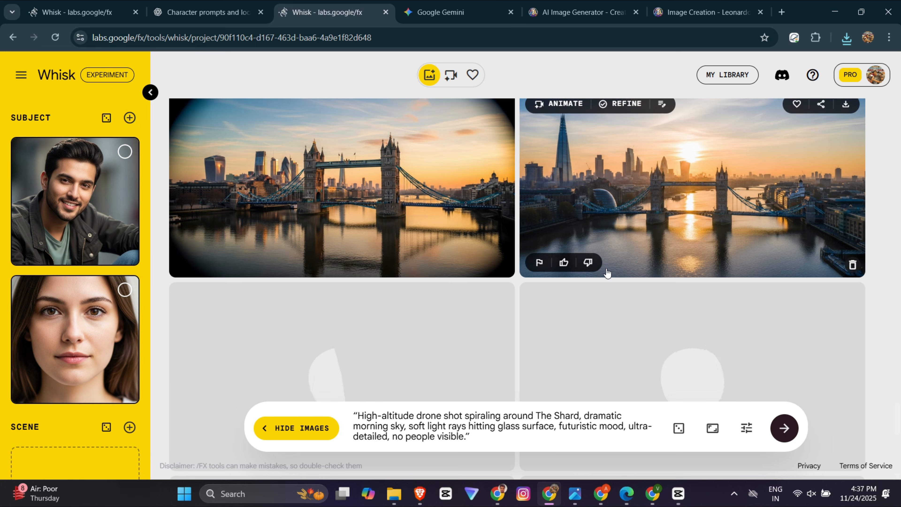
scroll(596, 272, down, 3)
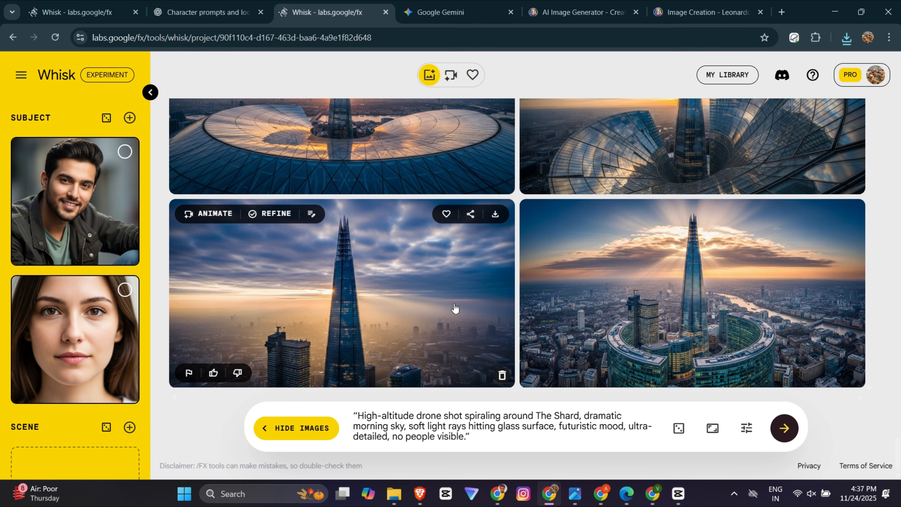
scroll(402, 286, up, 10)
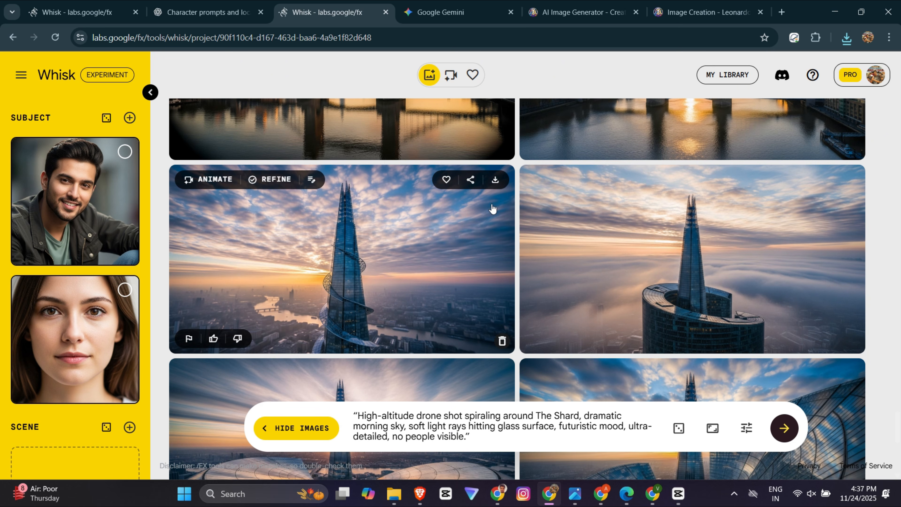
click(496, 183)
scroll(377, 385, down, 10)
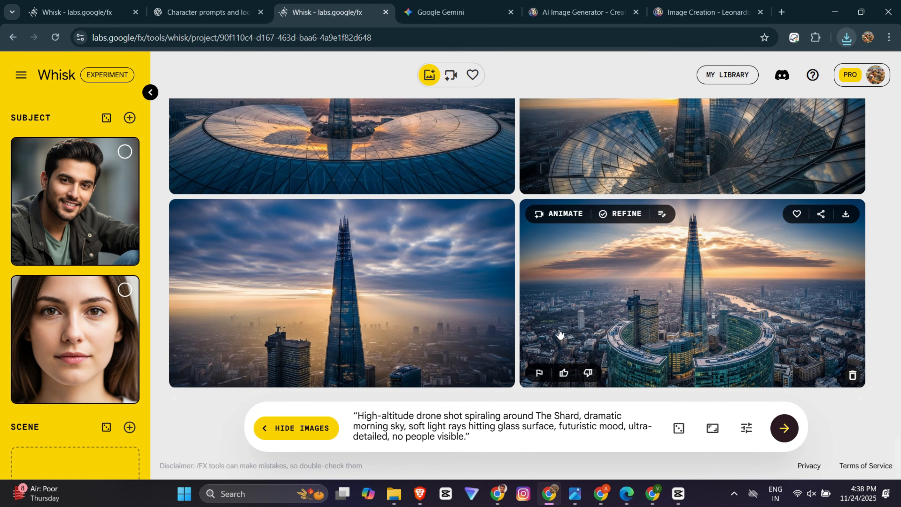
Switch to ChatGPT and ask for prompts of the couple enjoying a drive in a nice car on a beachside road
click(209, 12)
click(367, 434)
text(next naku vallu beach pakkana vunna road lo manchi rca)
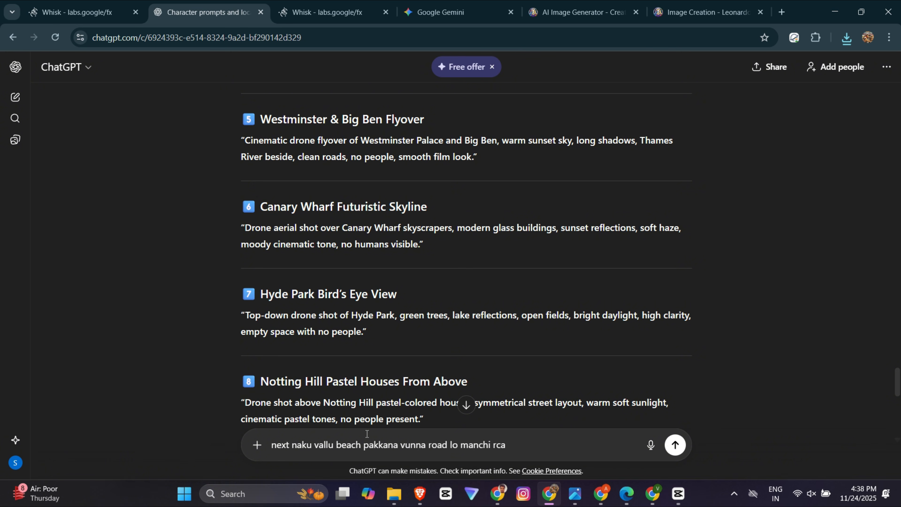
text(ntaru suggest prompts)
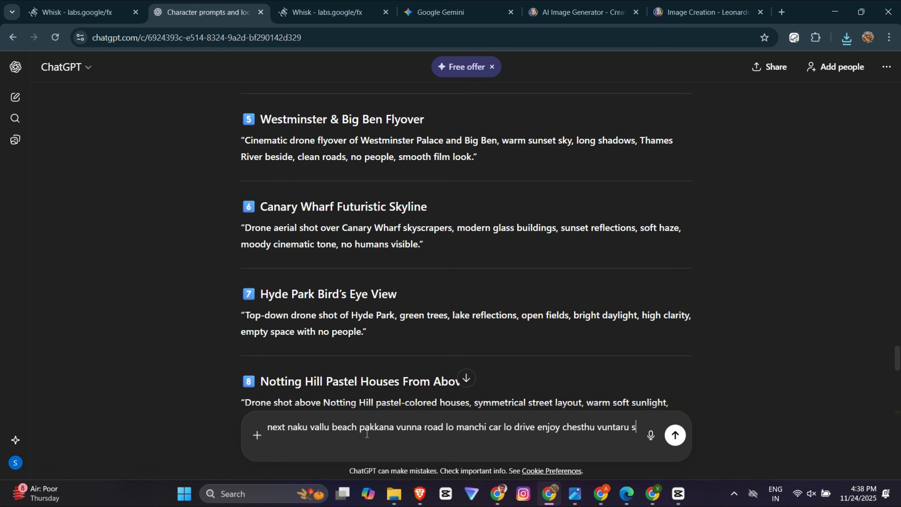
key(Return)
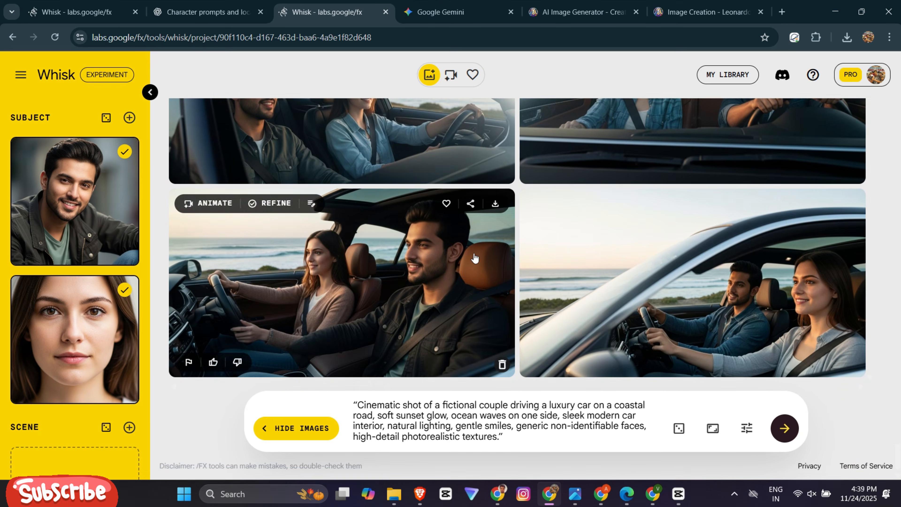
From the Downloads folder, view the palm-lined coastal drive image, then open the first image of the couple walking on Tower Bridge
key(ctrl+shift+Tab)
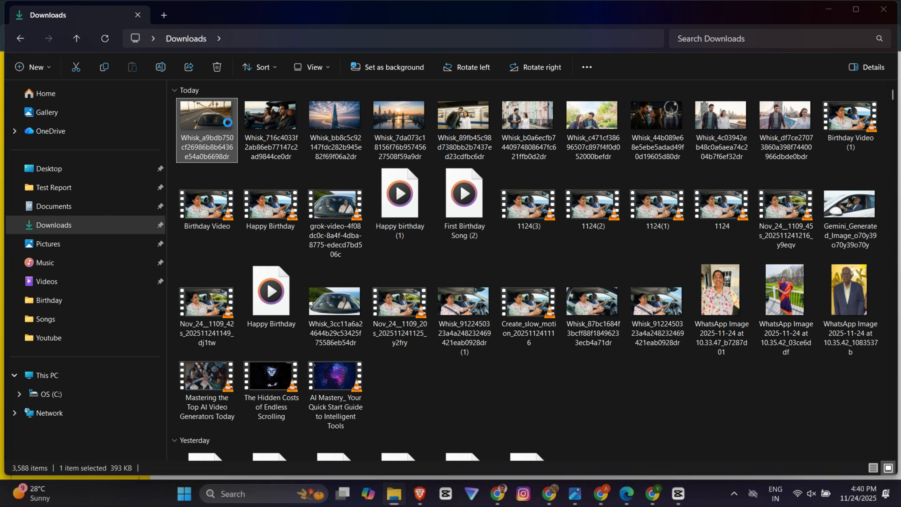
double_click(231, 125)
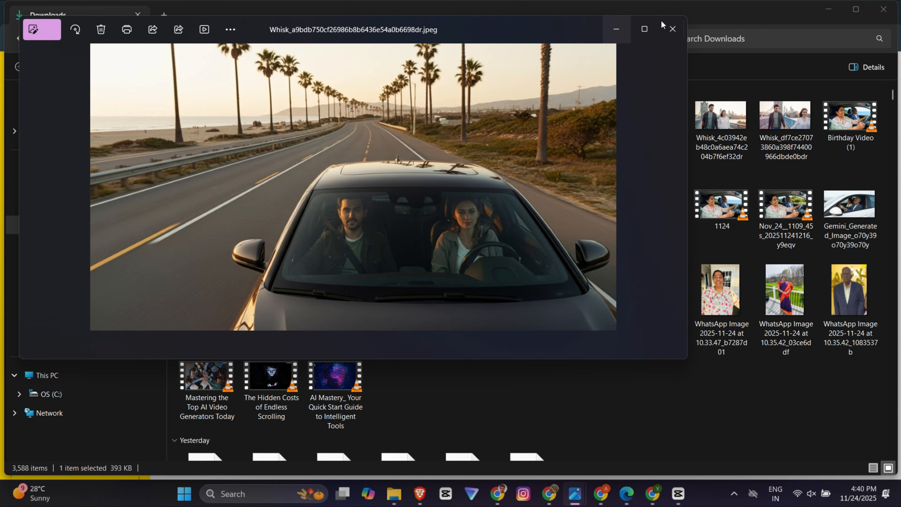
double_click(797, 114)
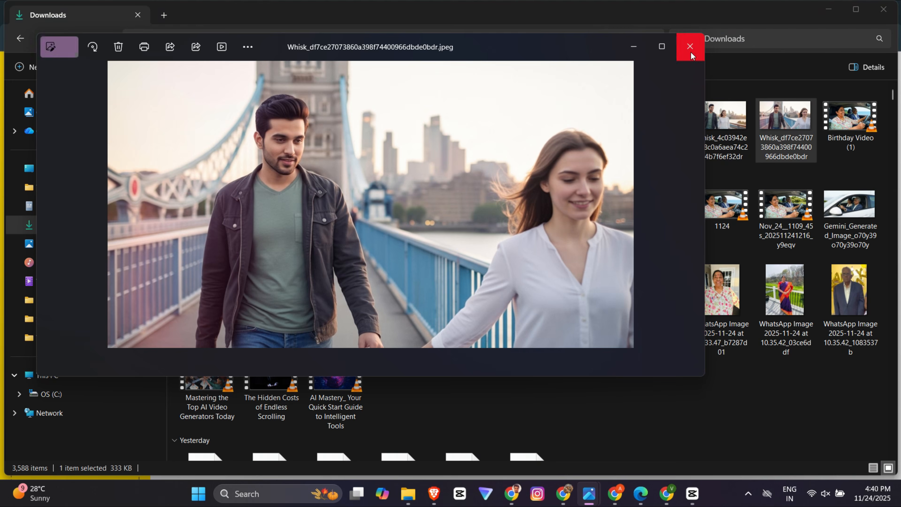
Maximize the image viewer and page through the downloaded couple, Underground, drone and car scenes
click(661, 46)
key(Left)
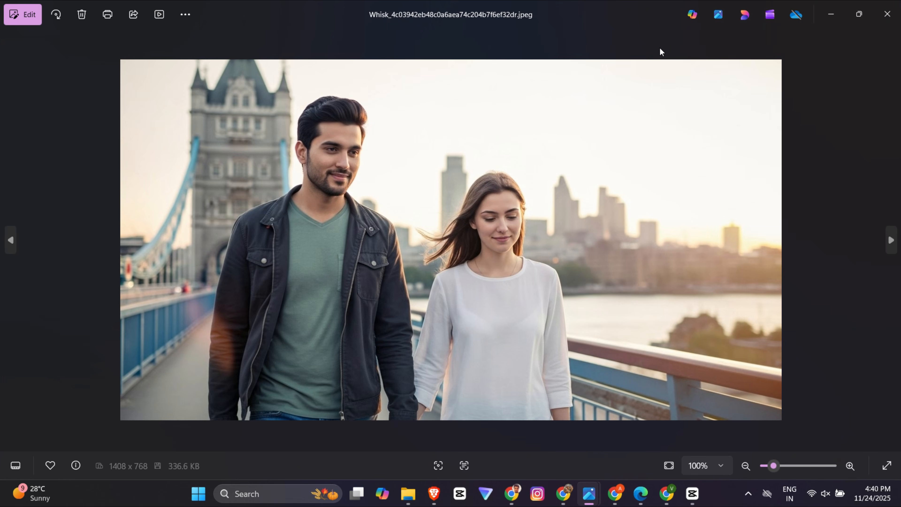
key(Left)
key(Left)
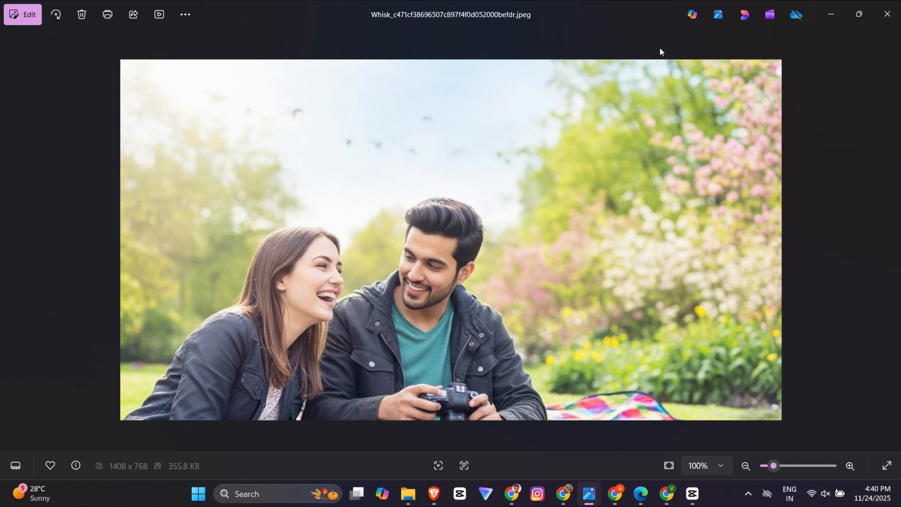
key(Left)
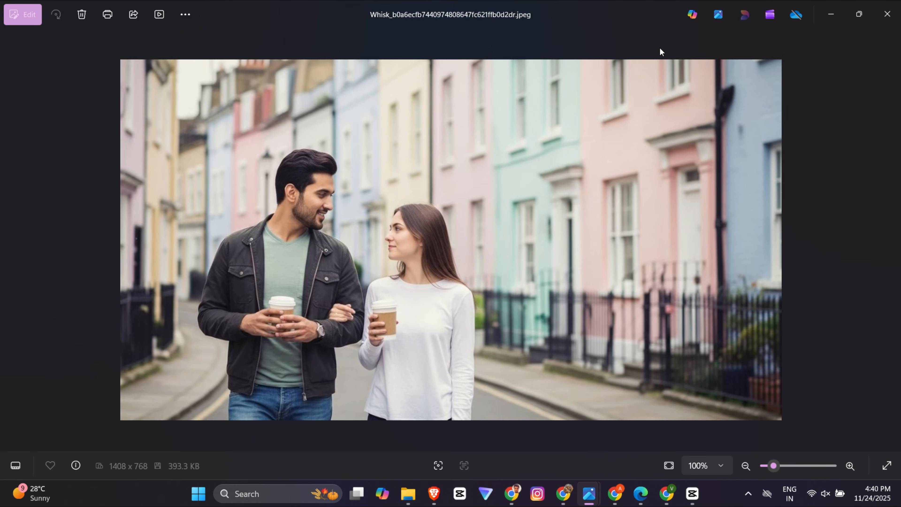
key(Left)
key(Left)
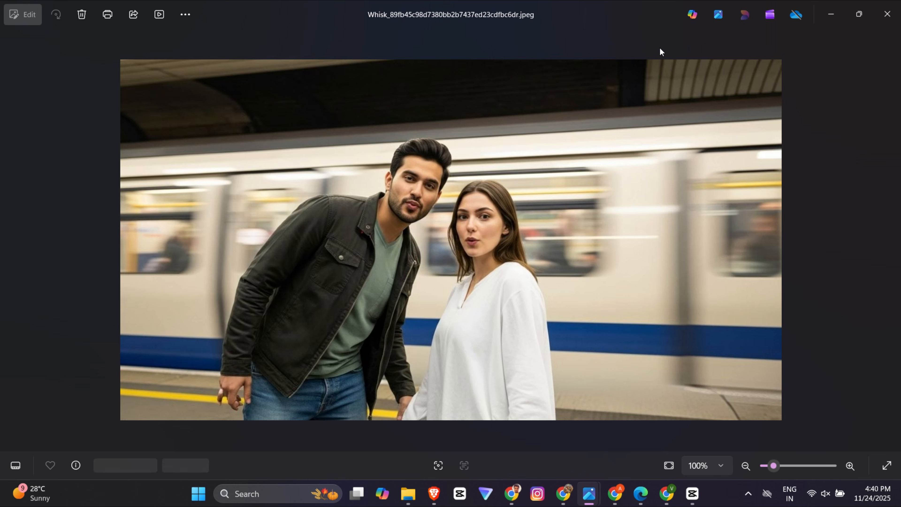
key(Left)
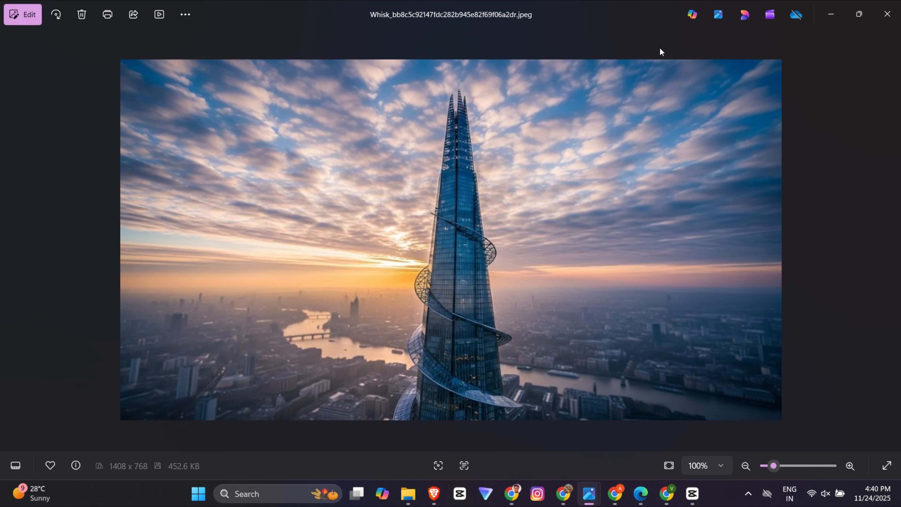
key(Left)
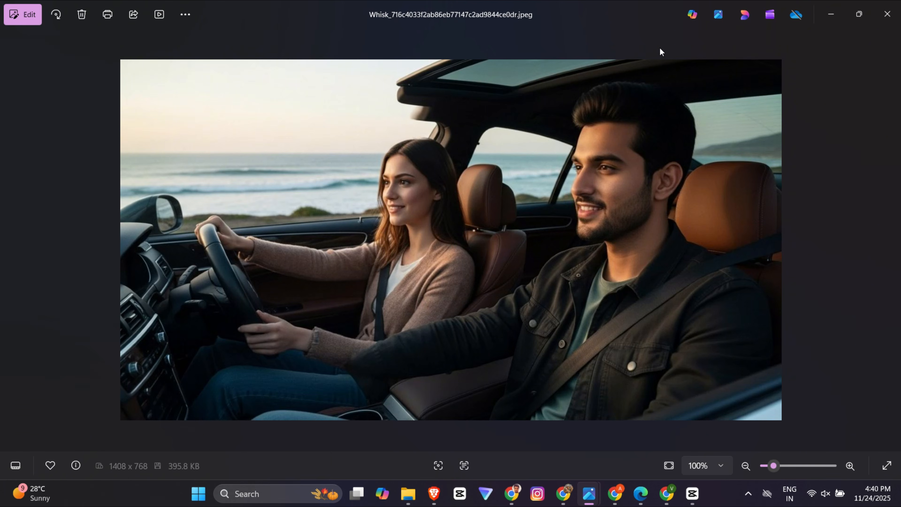
key(Left)
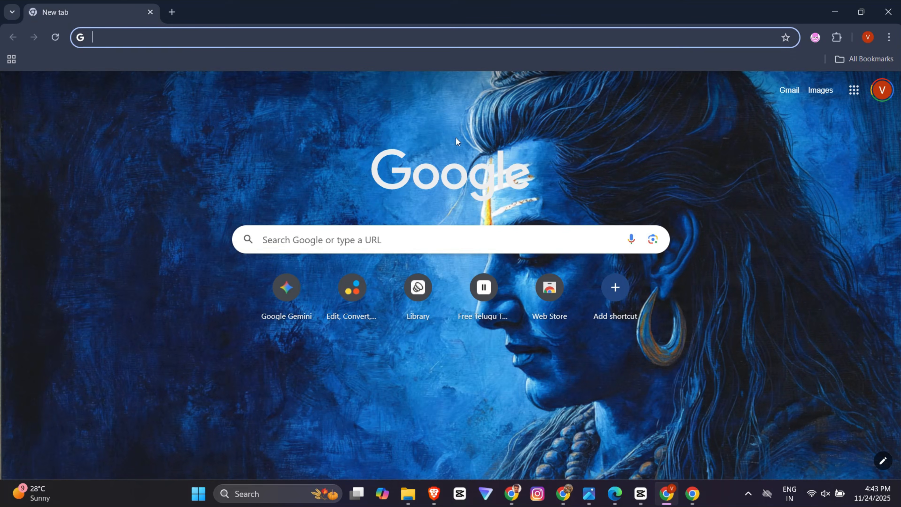
Search Google for "flow" in the browser and open the Google Labs Flow site
click(407, 38)
text(flow)
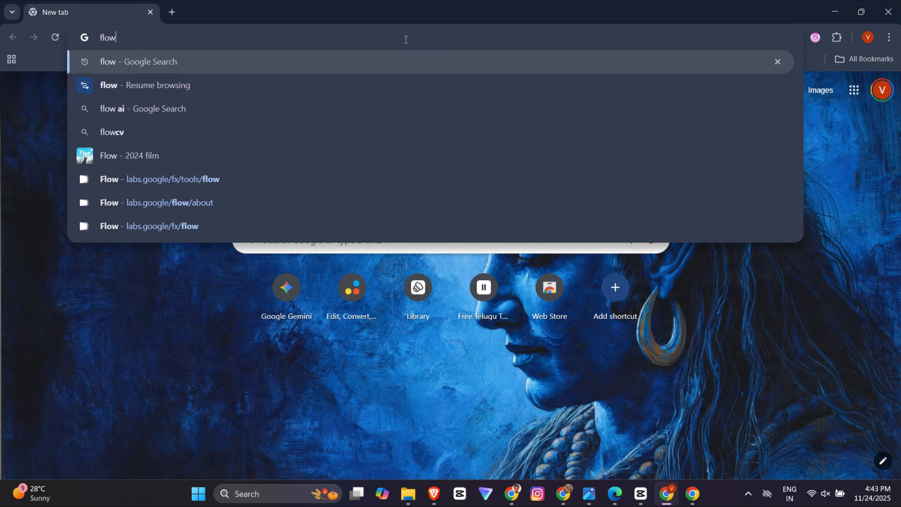
key(Return)
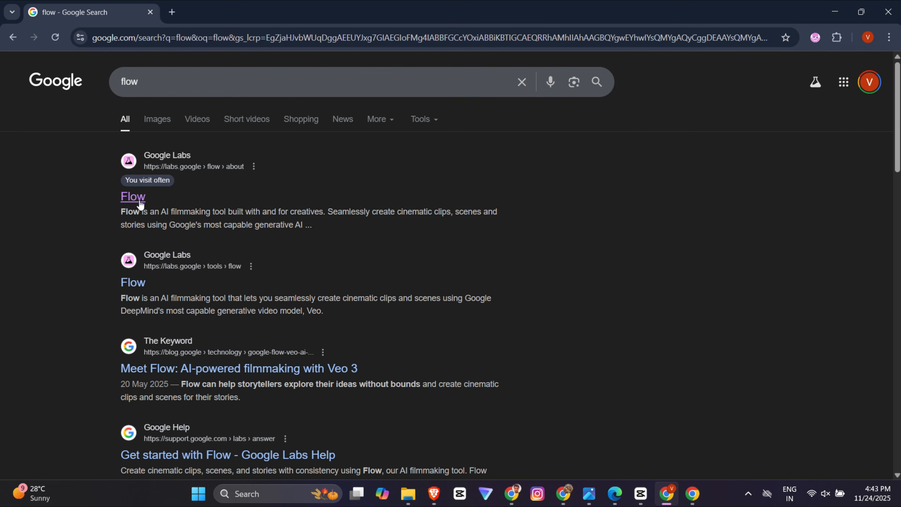
click(141, 204)
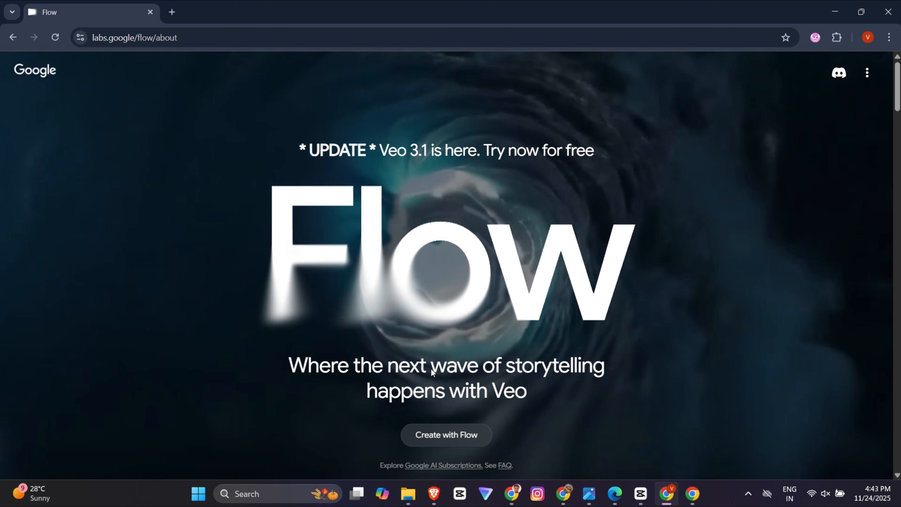
Start creating with Flow in a new project and set the generation mode to Frames to Video
click(429, 437)
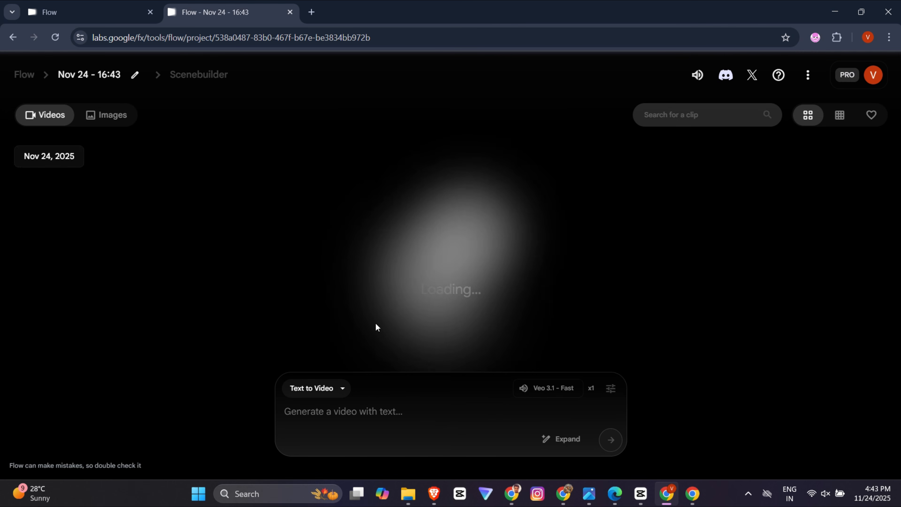
click(343, 389)
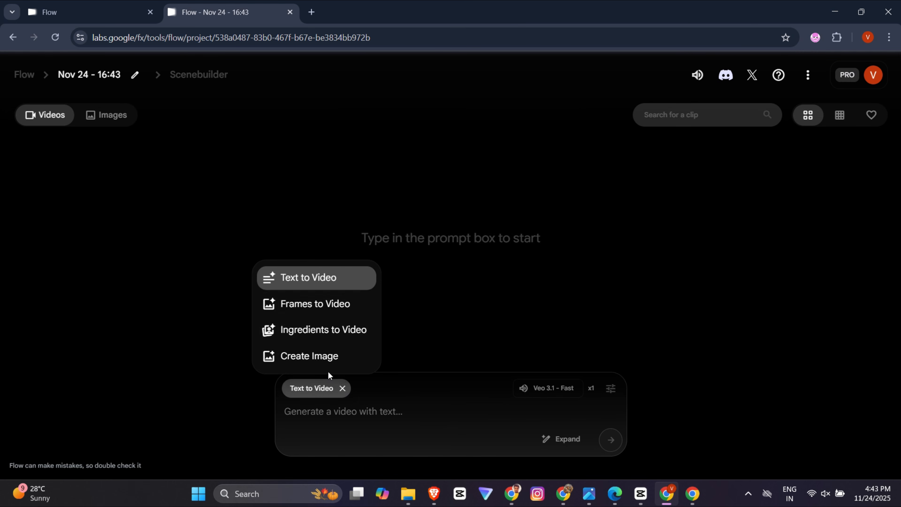
click(335, 309)
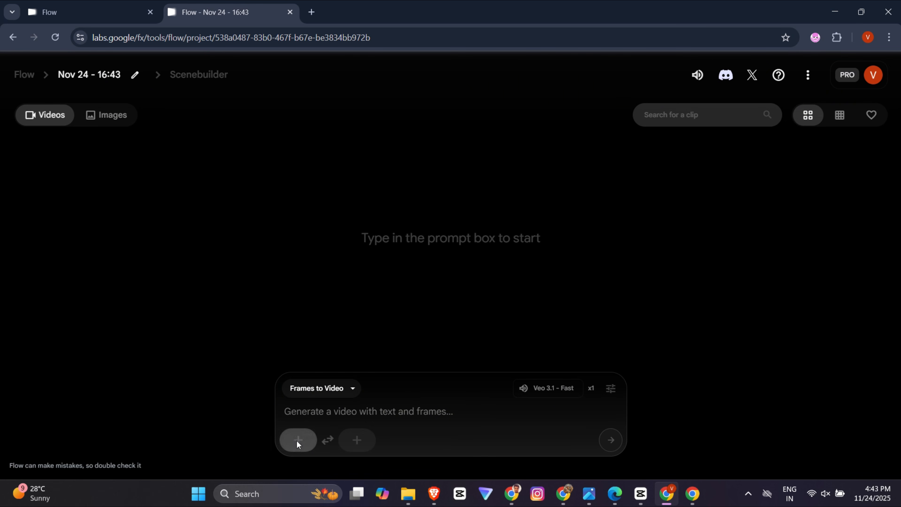
Upload the image of the couple walking on Tower Bridge from Downloads as the start frame and save it with a landscape crop
click(298, 442)
click(249, 124)
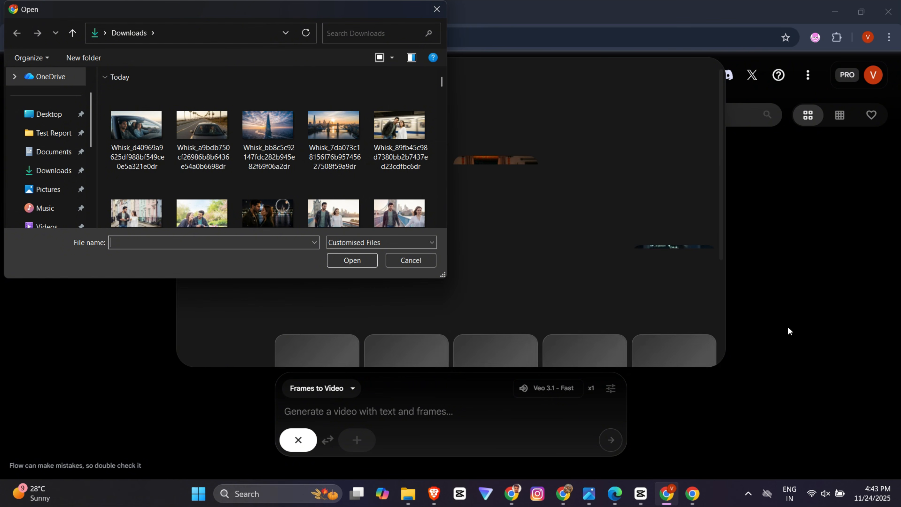
scroll(346, 178, down, 2)
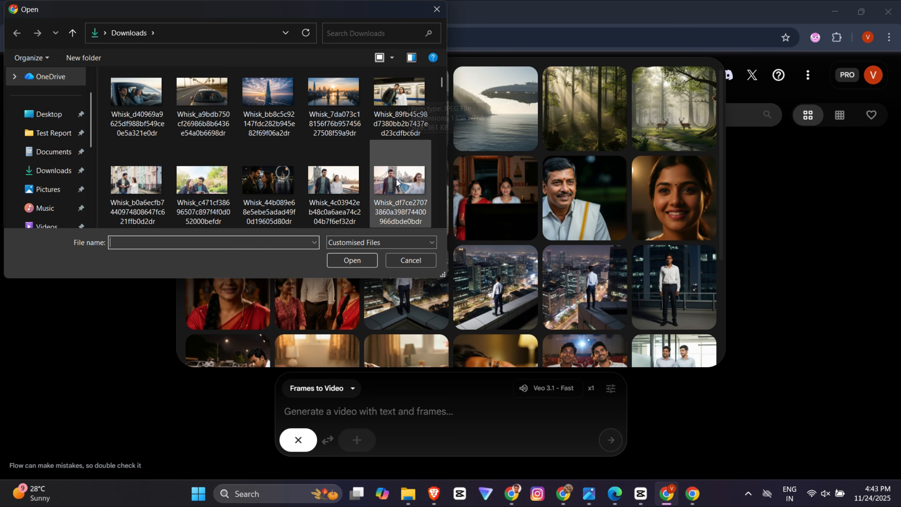
click(399, 186)
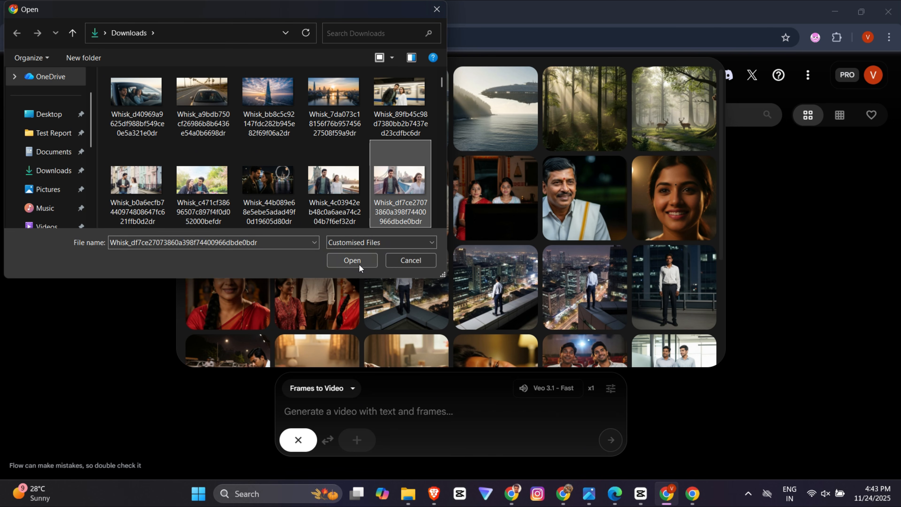
click(351, 260)
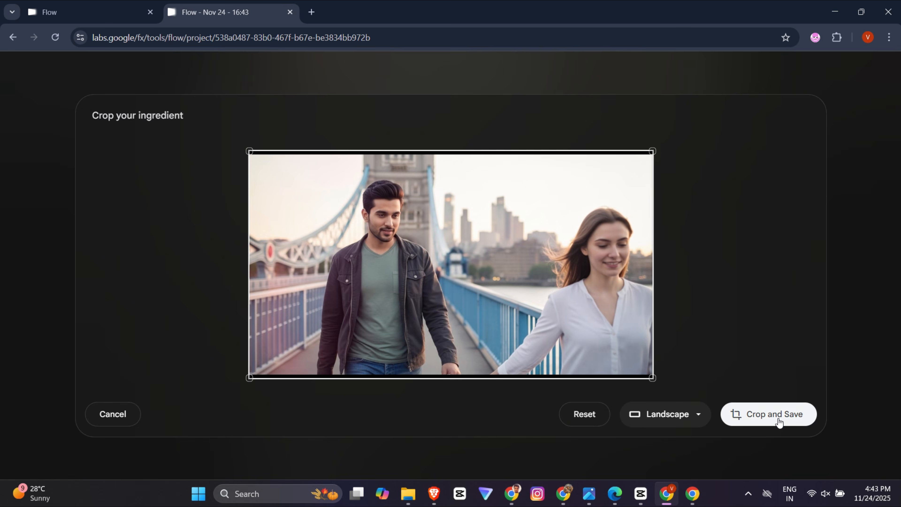
click(779, 423)
Enter the video prompt "vallu iddaru chala happy view enjoy chesthu vunnaru"
click(382, 418)
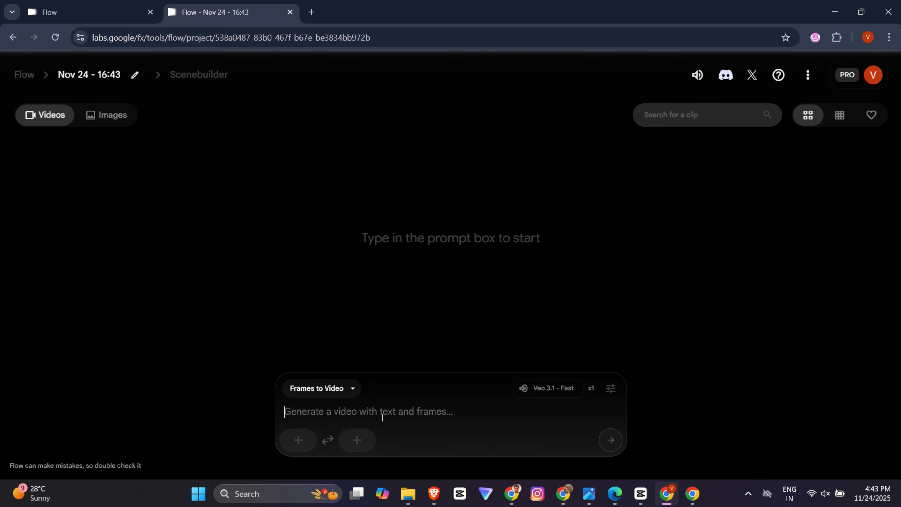
text(vallu iddaru chala happy)
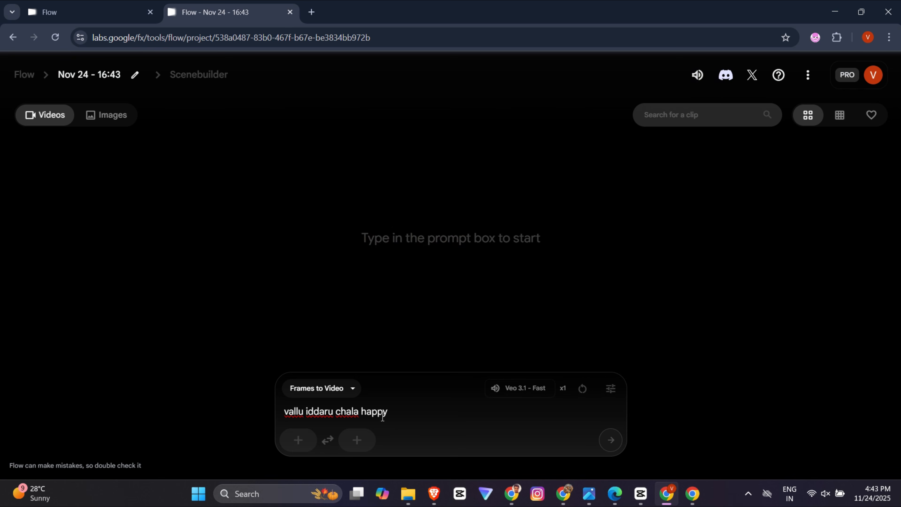
text(view enjoy chesthu vunnaru)
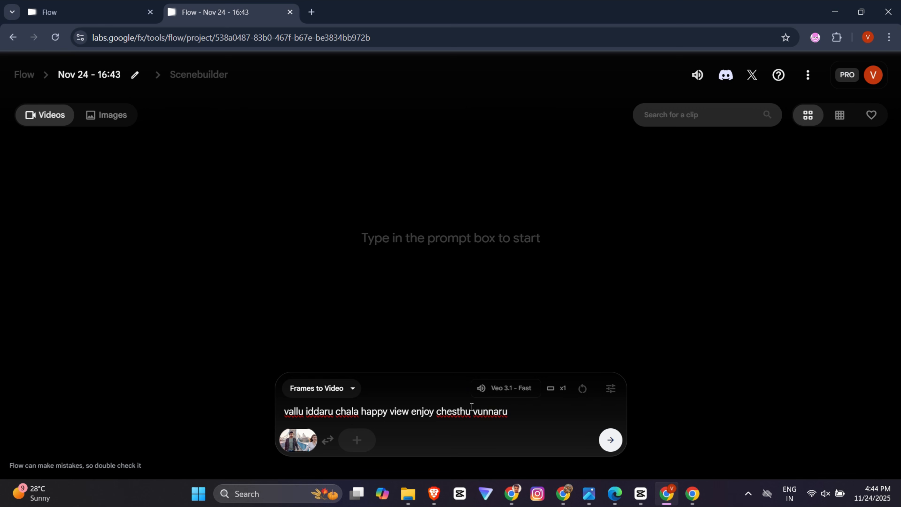
Set the outputs per prompt to 2 and generate the Tower Bridge video
click(525, 390)
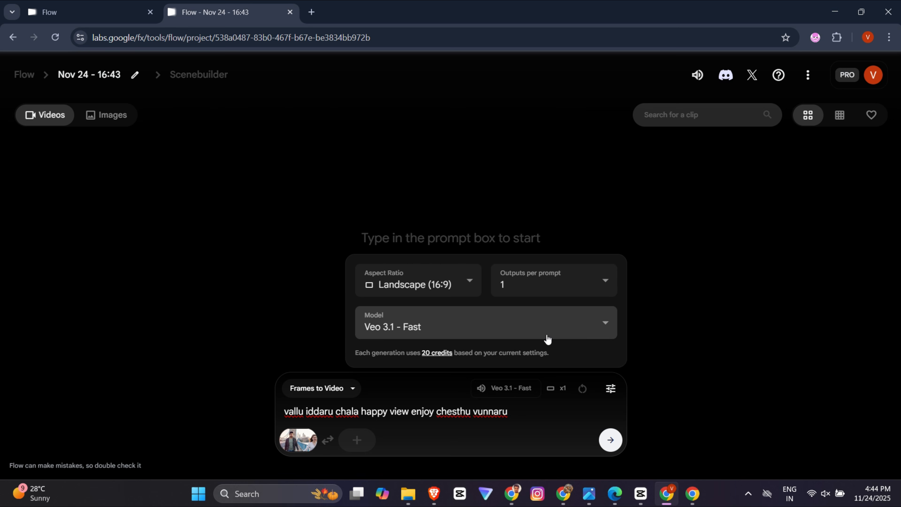
click(512, 289)
click(511, 195)
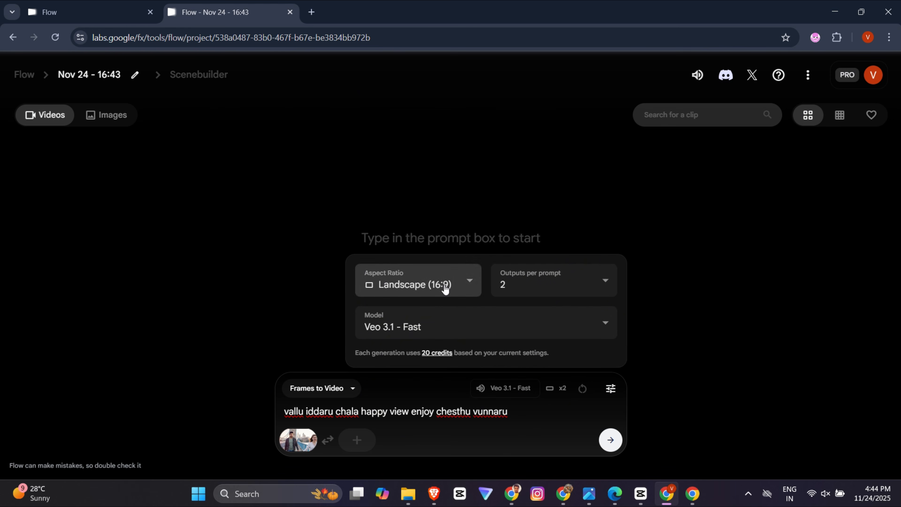
click(505, 421)
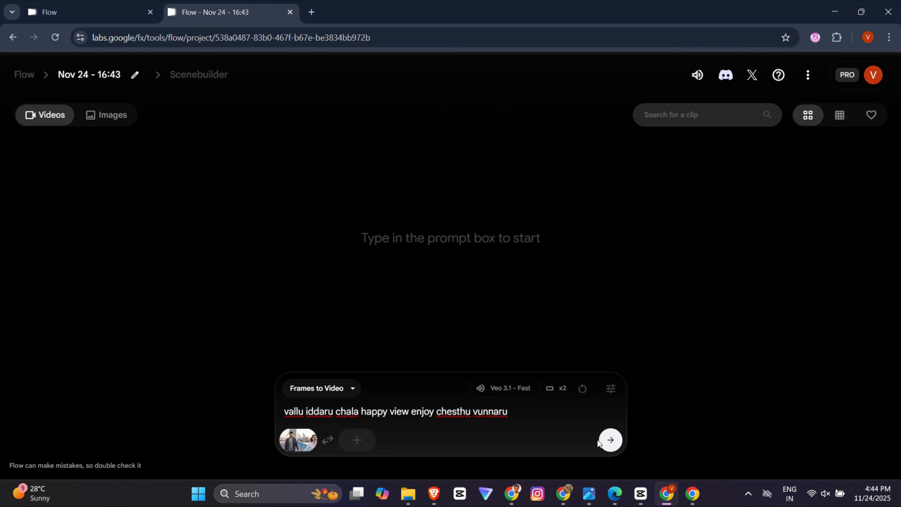
click(610, 440)
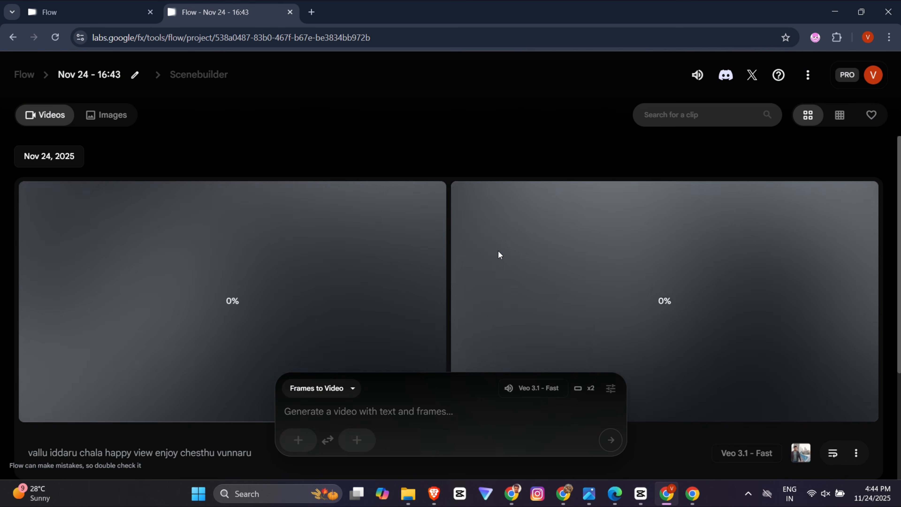
Play both generated Tower Bridge clips with the system sound unmuted to compare them
scroll(492, 246, up, 2)
scroll(400, 219, down, 2)
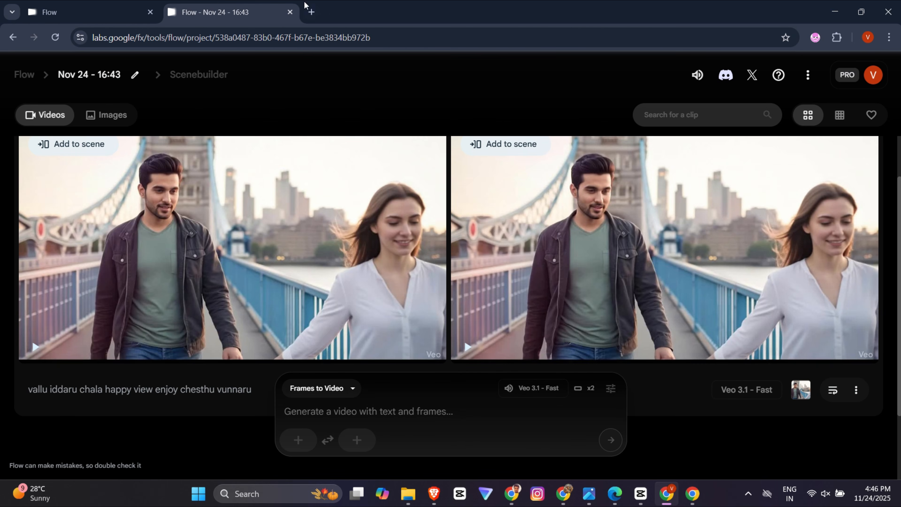
click(35, 346)
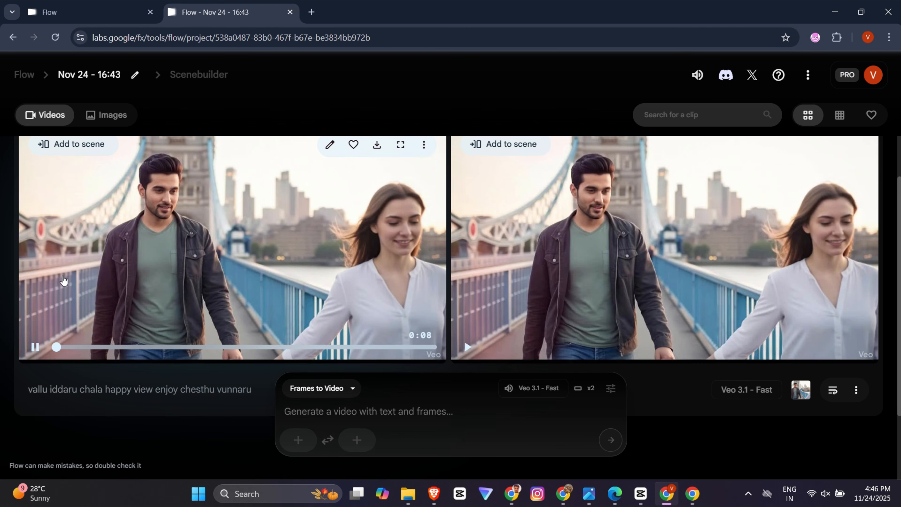
click(825, 494)
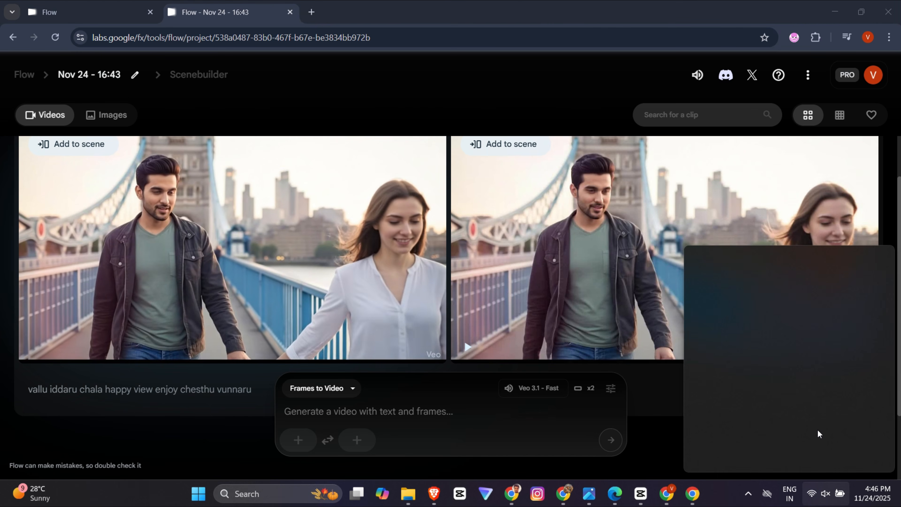
click(781, 423)
click(483, 3)
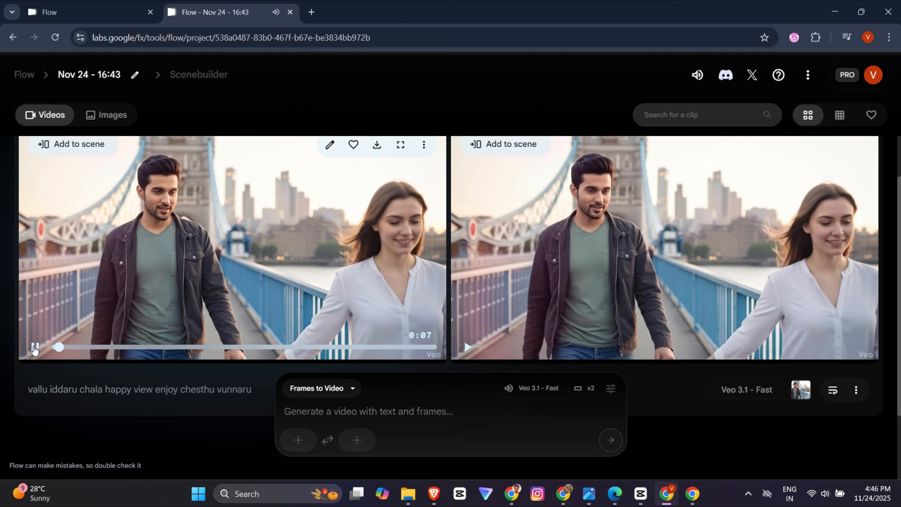
click(468, 346)
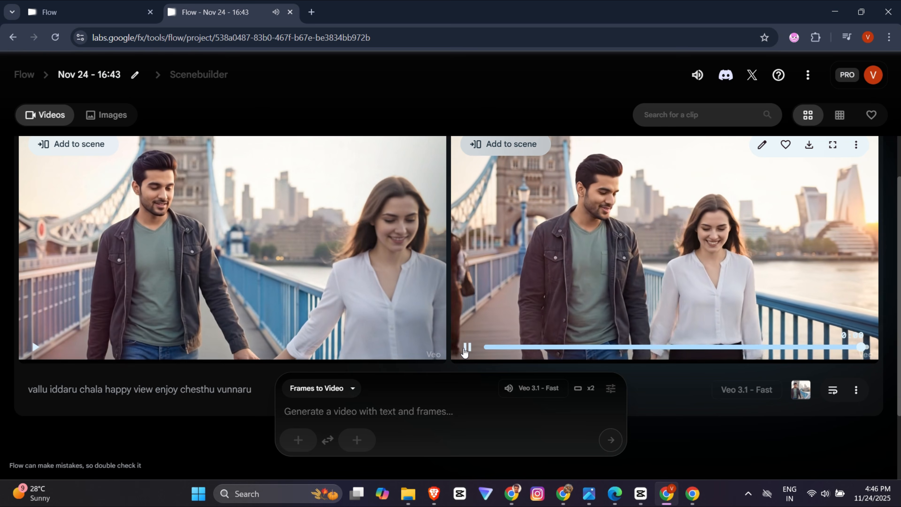
click(466, 350)
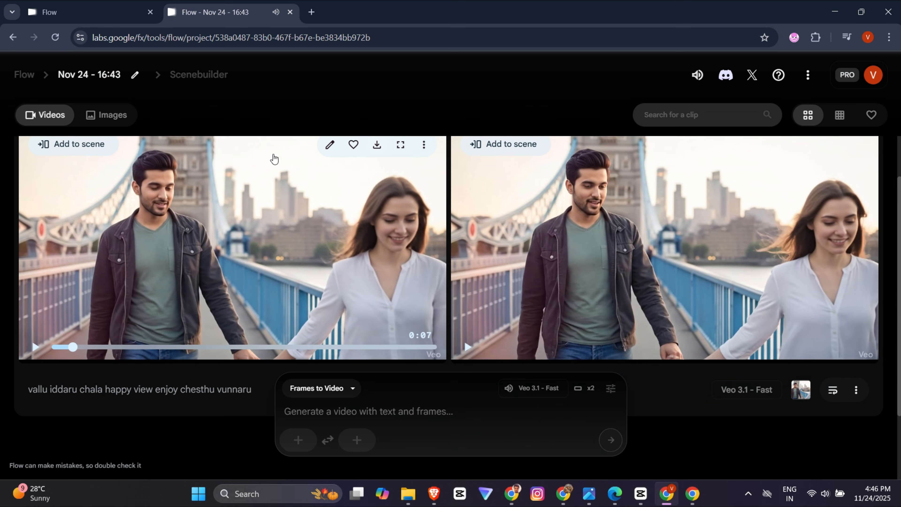
Add the first generated clip to a scene and preview it in Scenebuilder
scroll(253, 191, up, 3)
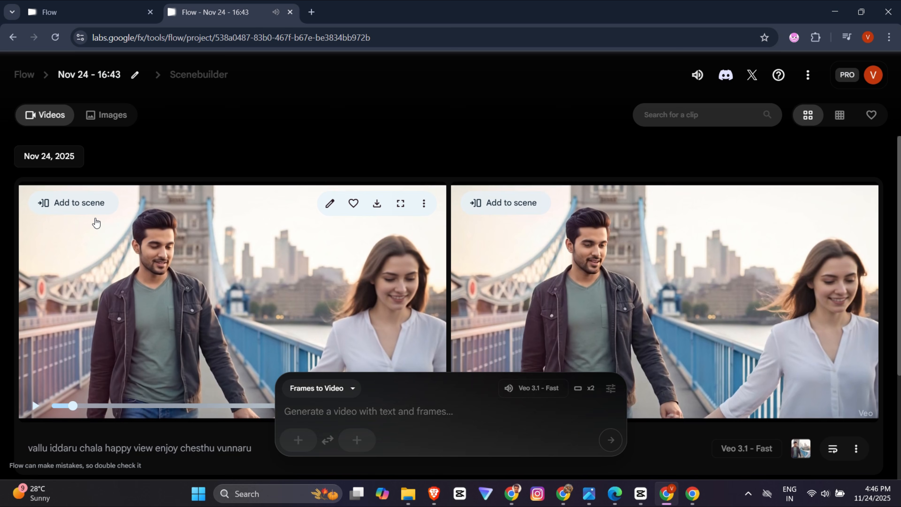
click(80, 204)
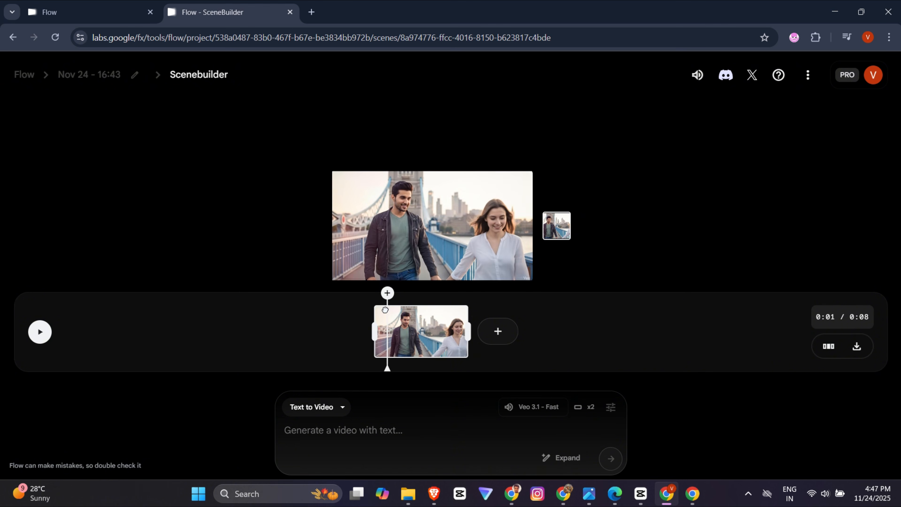
click(40, 332)
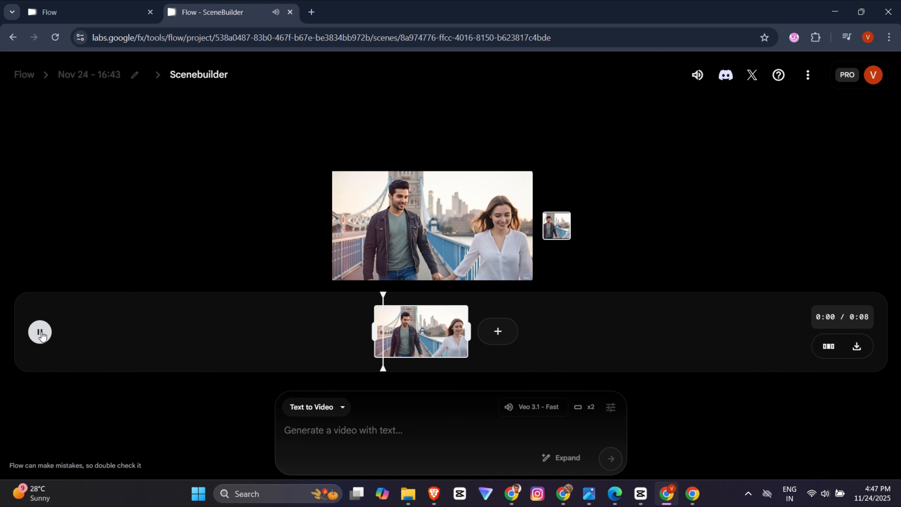
click(40, 333)
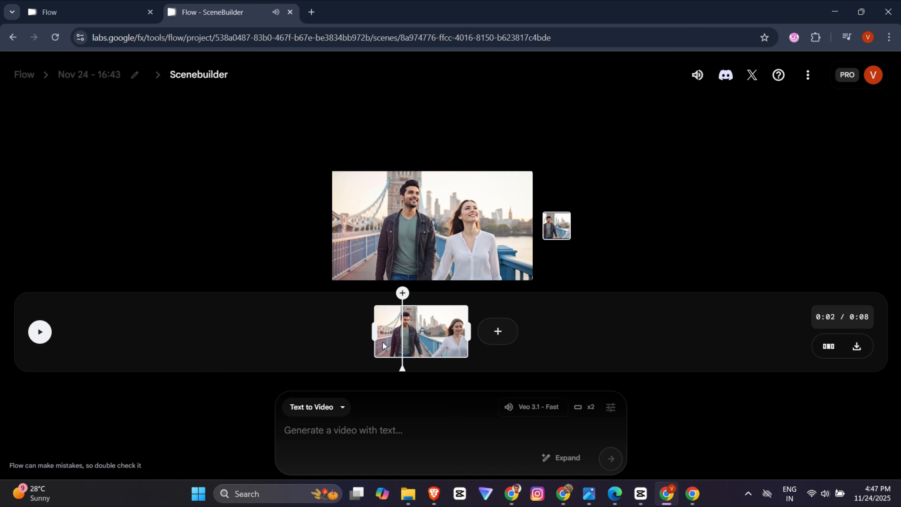
Replay the clip from its beginning and trim its end so the scene lasts 7 seconds
drag(401, 308, 371, 310)
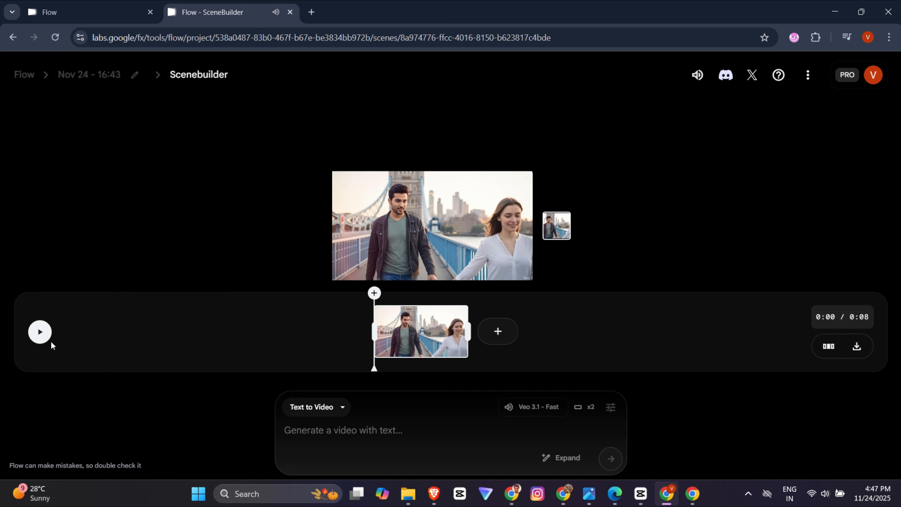
click(40, 333)
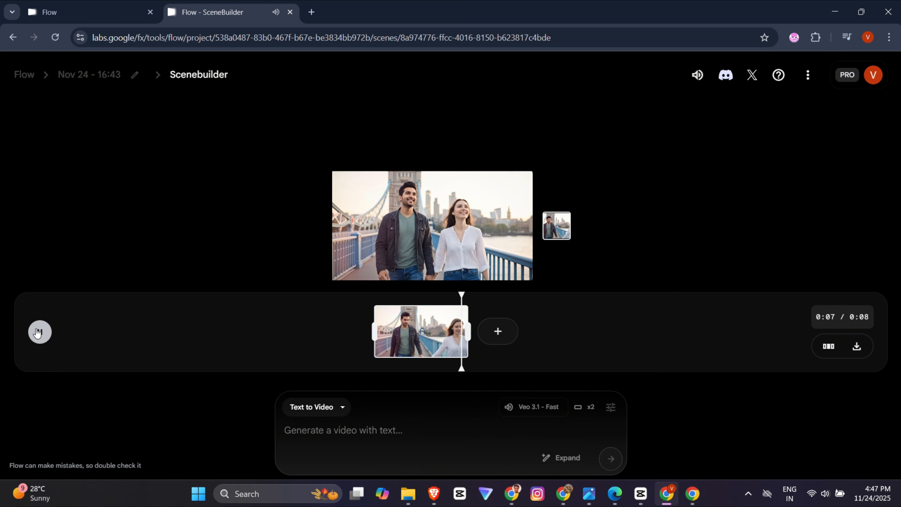
click(39, 332)
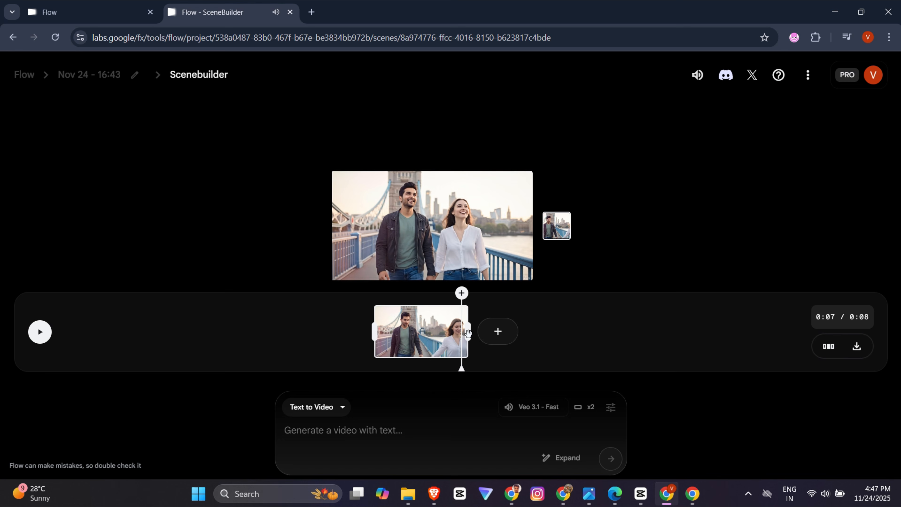
drag(468, 334, 458, 336)
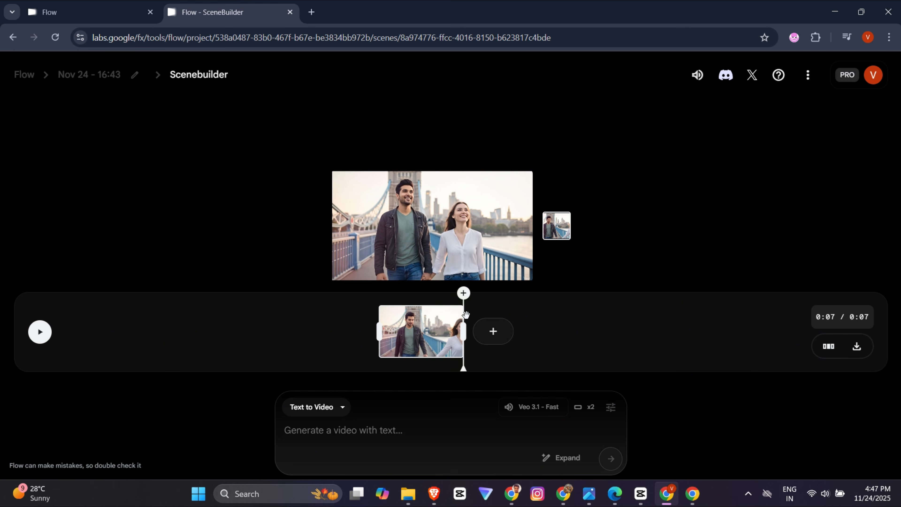
Add a Jump to shot after the clip with the prompt "valla iddaridhi vere camera shot kavali cinematic ga"
click(487, 329)
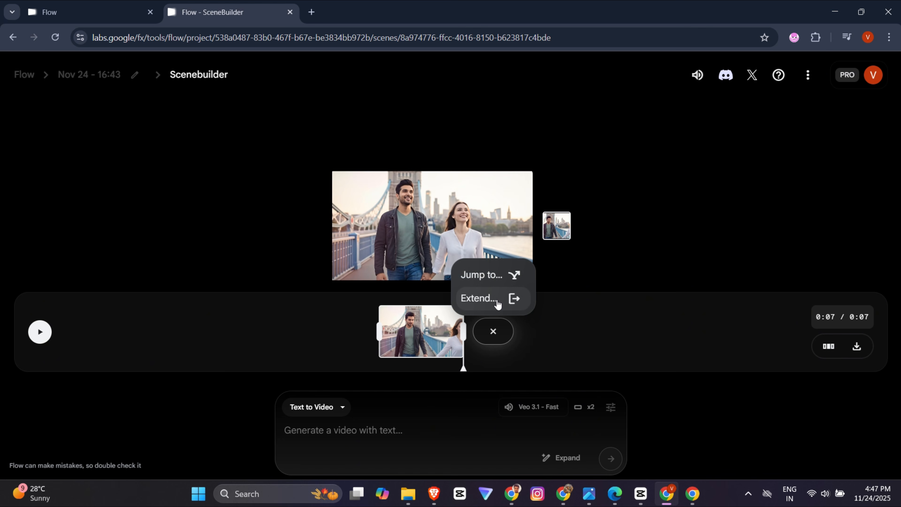
click(501, 276)
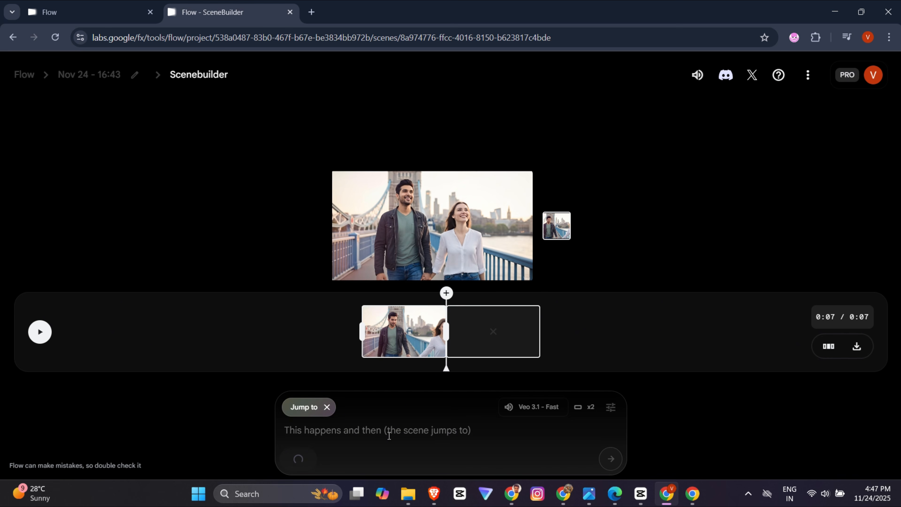
text(vallu)
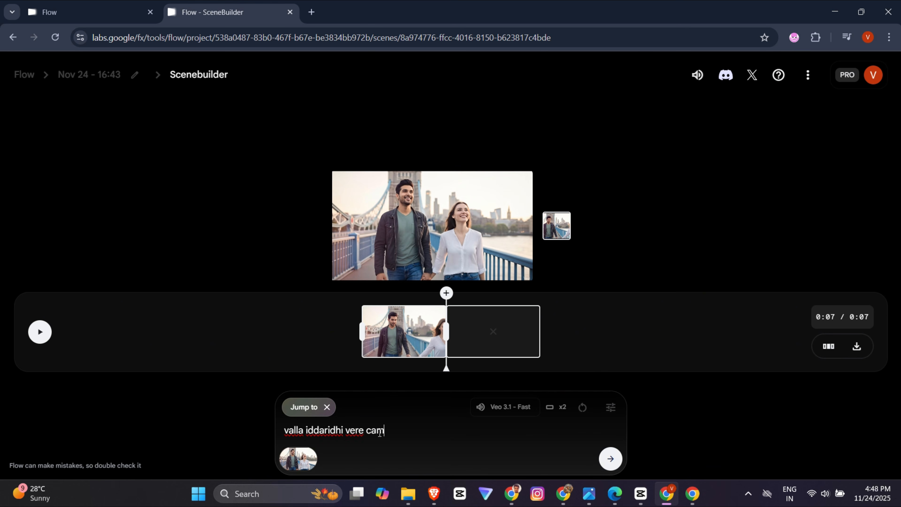
text(i cinematic ga)
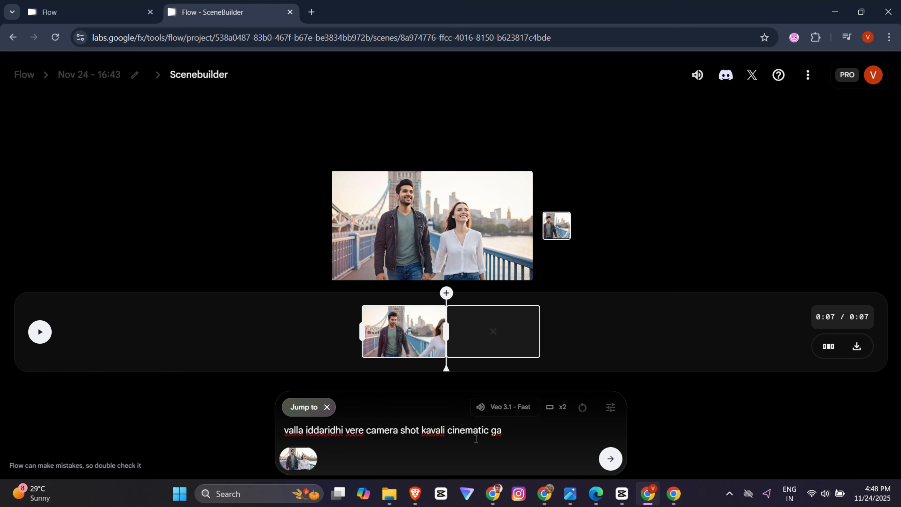
Set the outputs per prompt to 1 for the Jump to shot
click(505, 401)
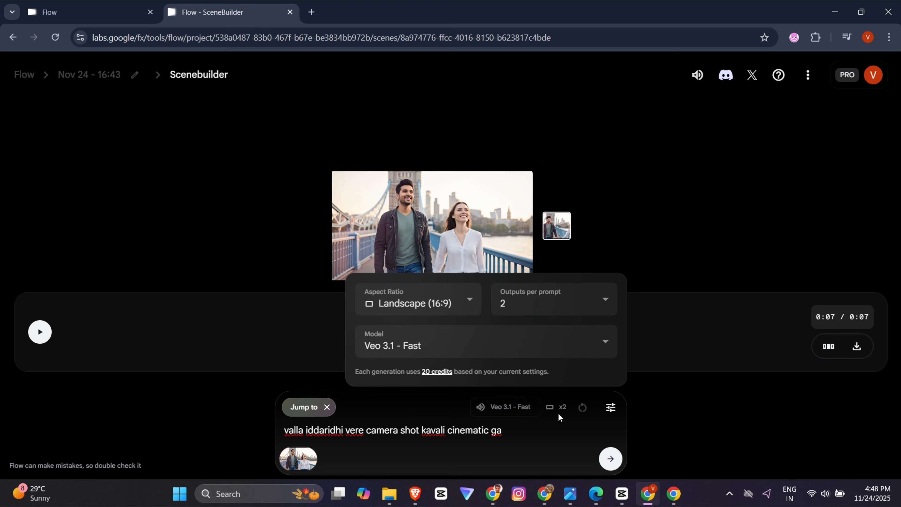
click(556, 304)
click(538, 185)
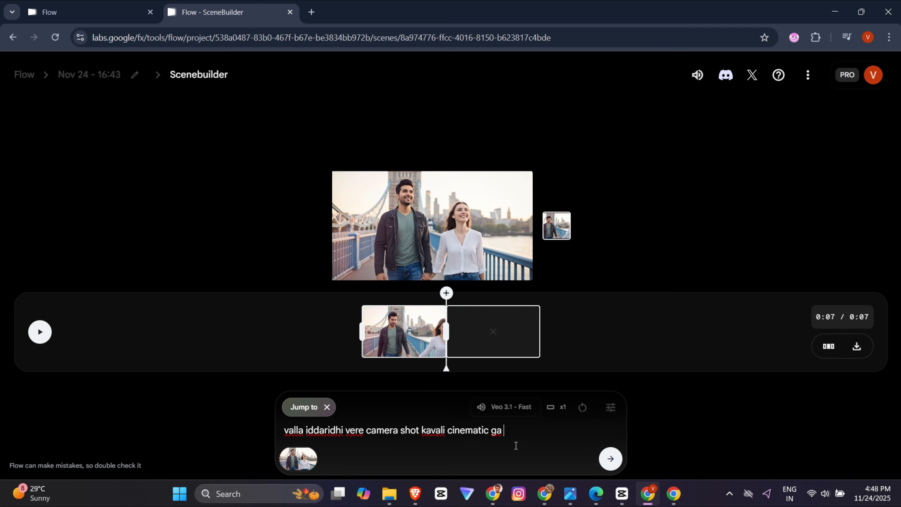
drag(516, 430, 301, 432)
click(562, 436)
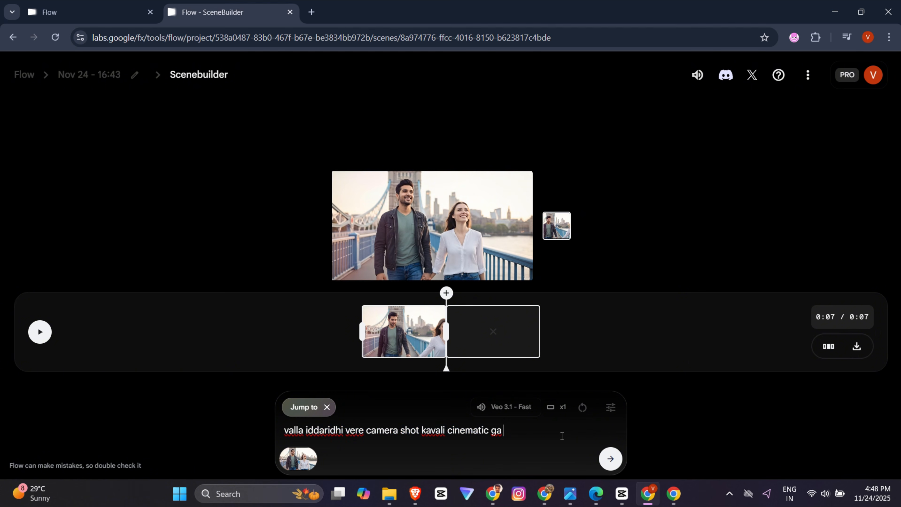
Switch the model to Veo 3.1 - Quality and generate the Jump to shot
click(610, 460)
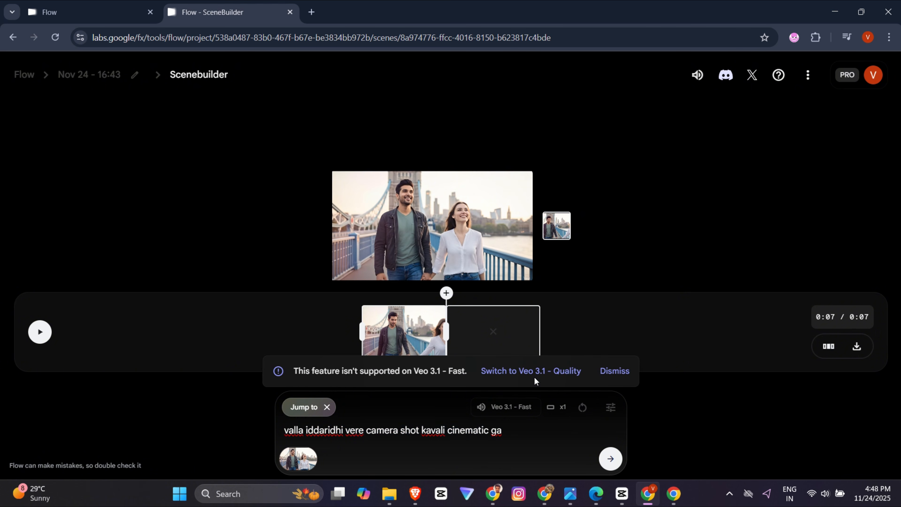
click(552, 372)
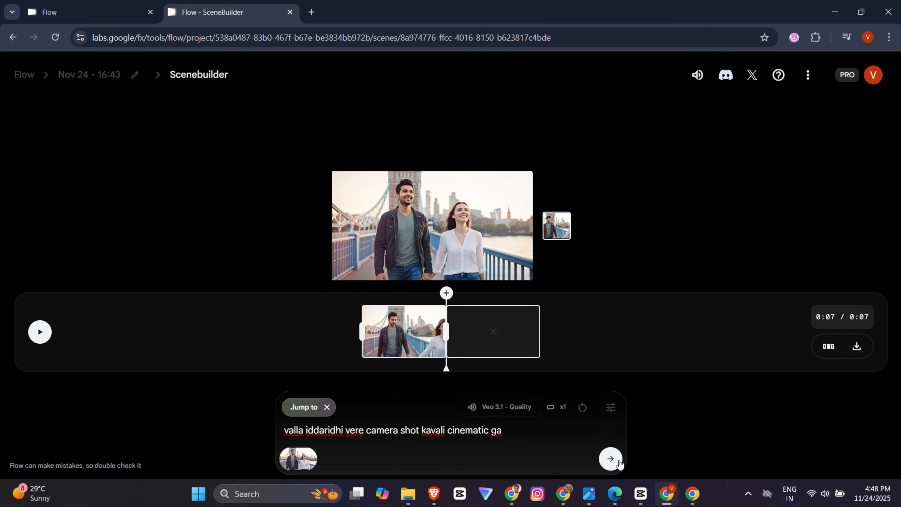
click(611, 460)
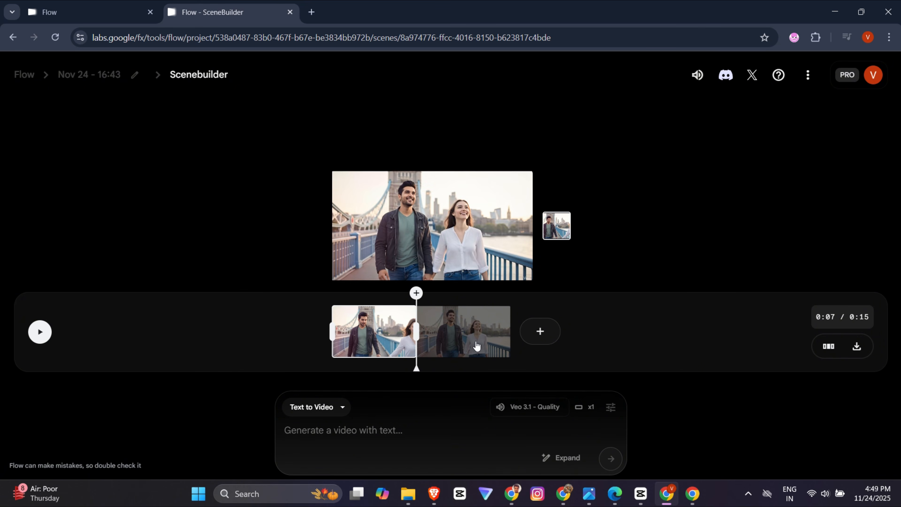
Play the scene and extend it after the last clip with the prompt "drone shot kavali naku aa bridg dhi vallu iddaru happy ga enjoy chesthu vuntaru"
click(42, 333)
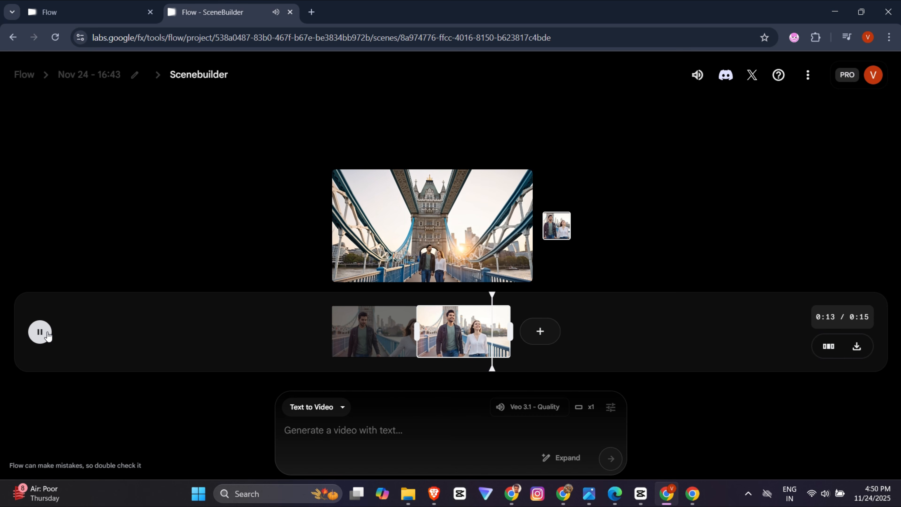
click(534, 339)
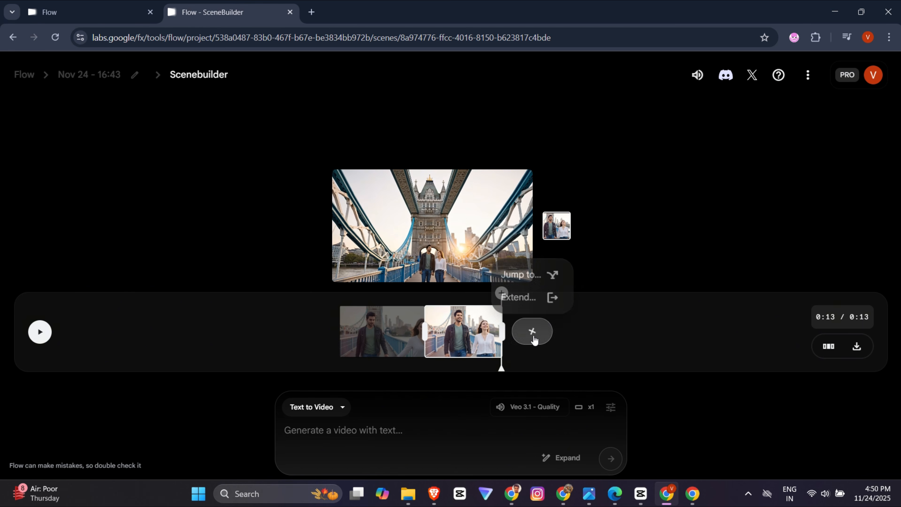
click(550, 300)
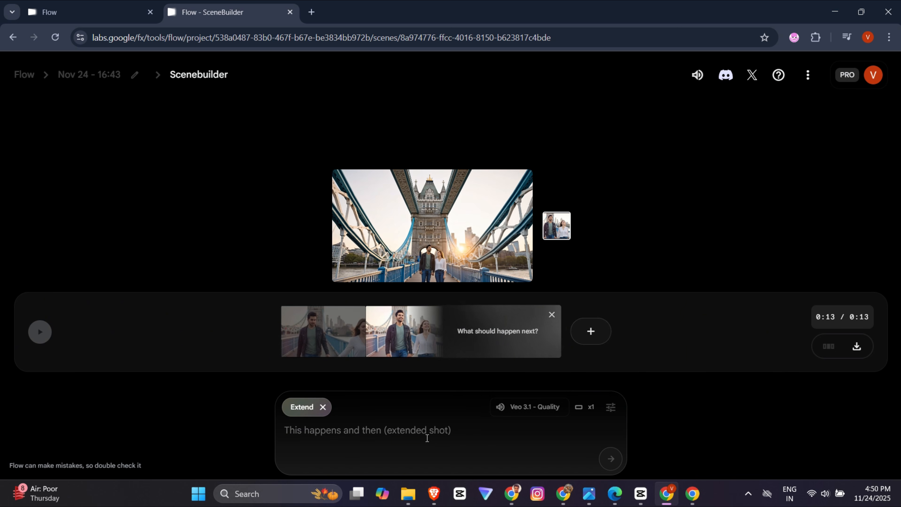
text(drone c)
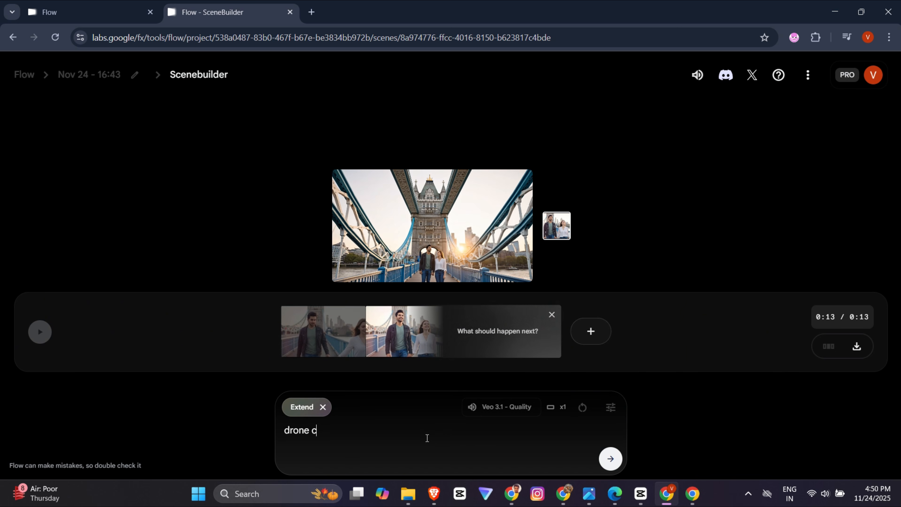
text(hto)
key(BackSpace)
key(BackSpace)
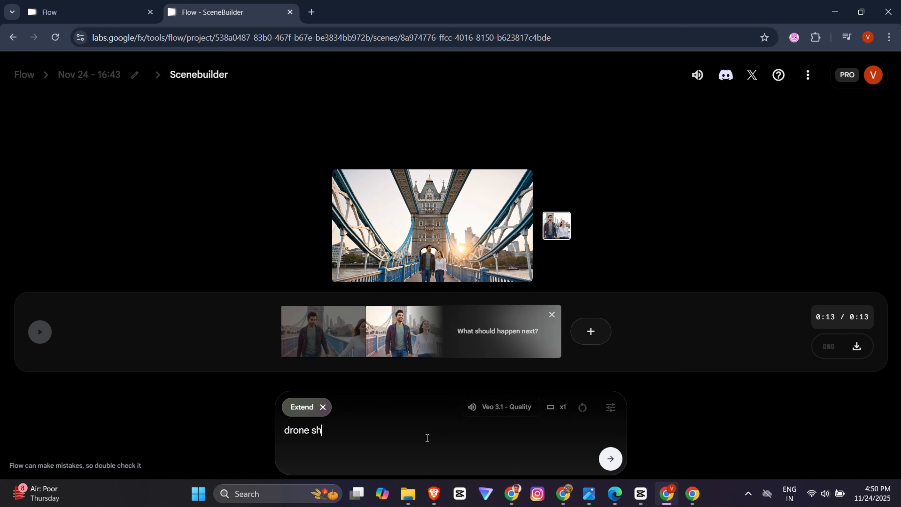
text(ot kava)
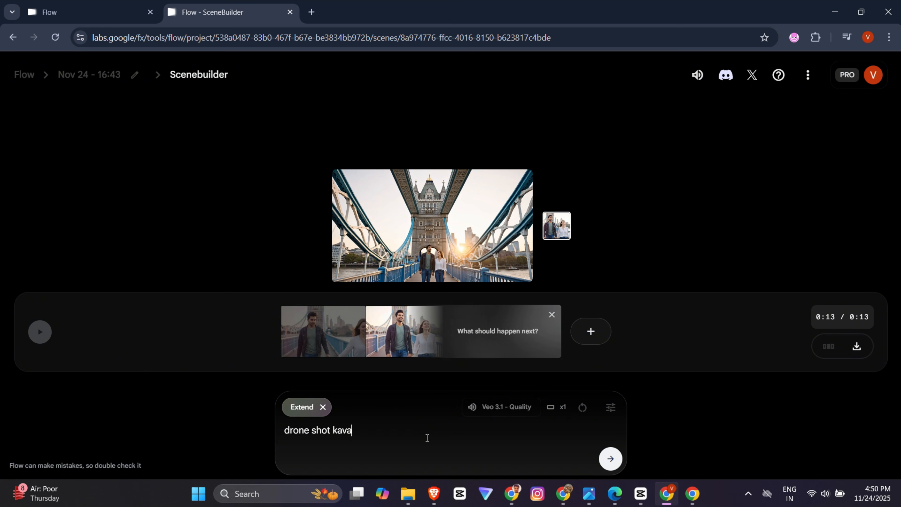
text(li naku aa)
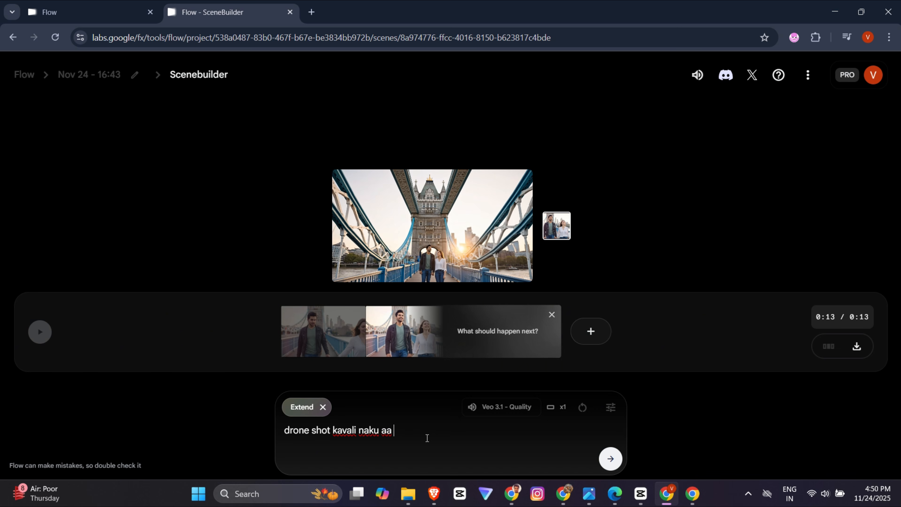
text( bridg shi)
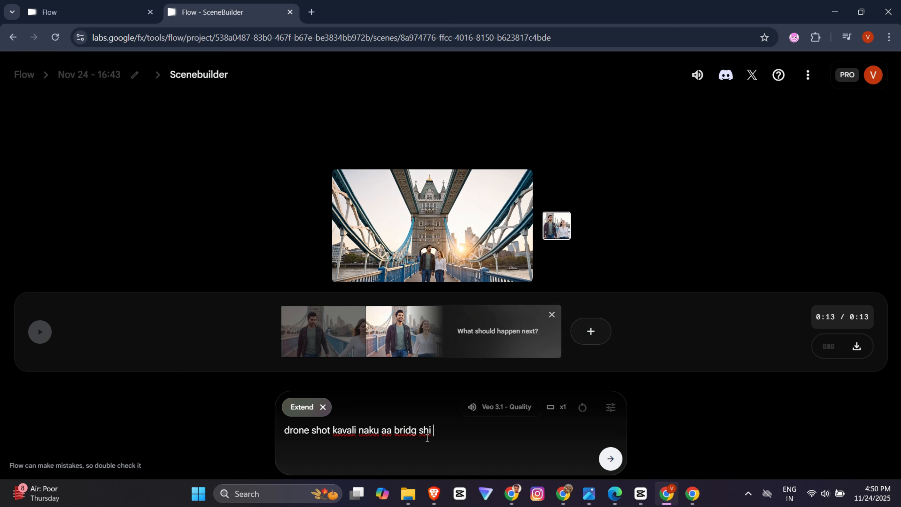
key(BackSpace)
key(BackSpace)
key(BackSpace)
text(d)
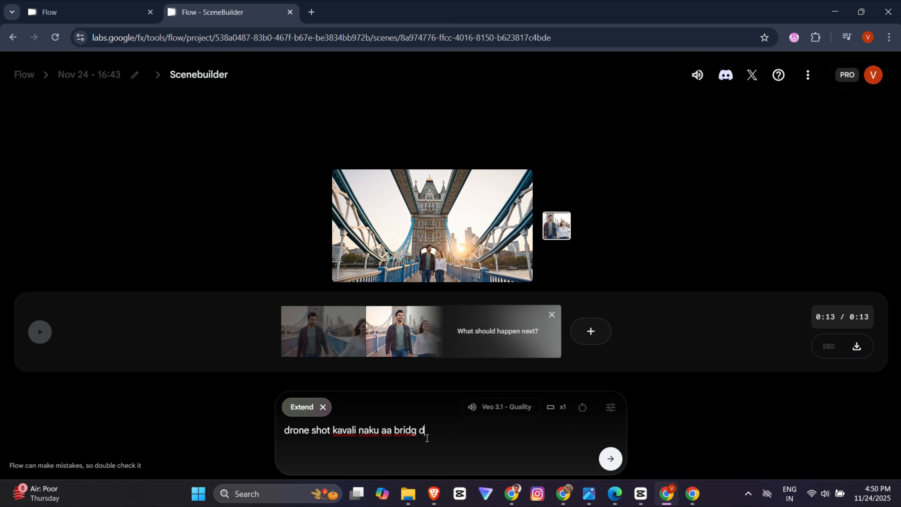
text(hio all)
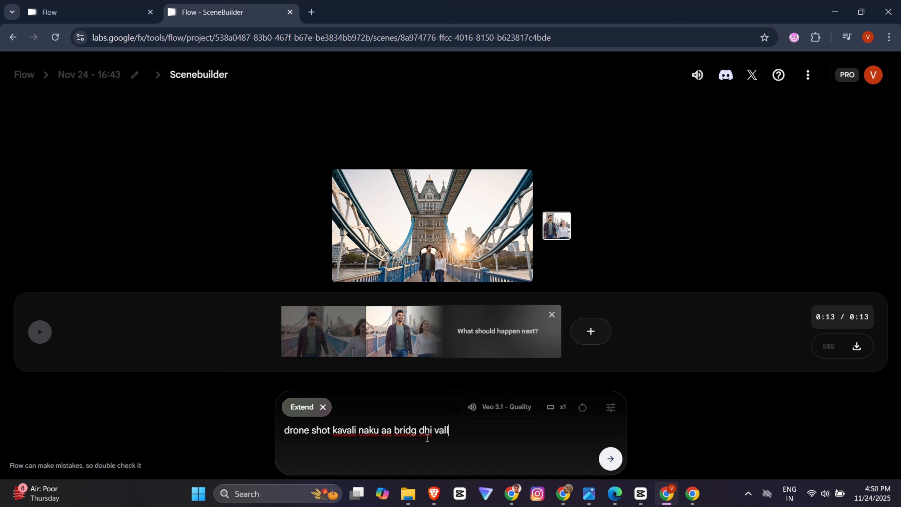
text(u idda)
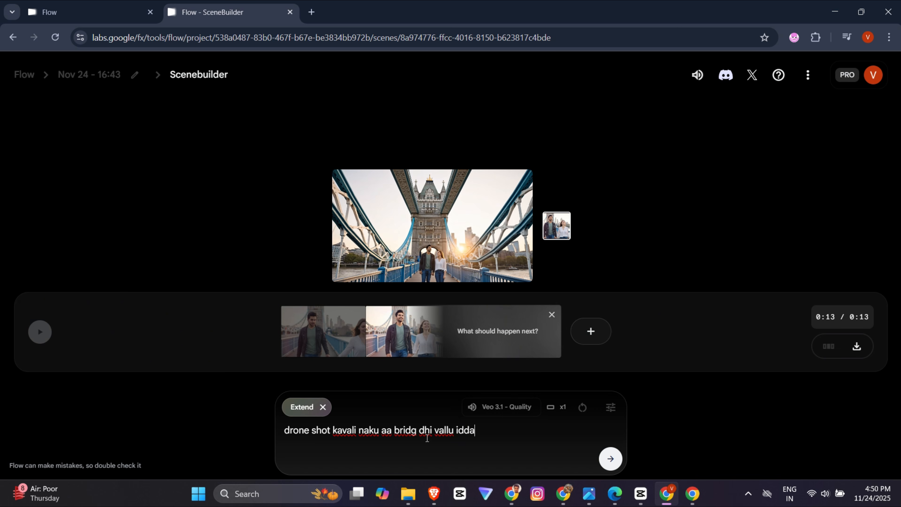
text(ru happy ga)
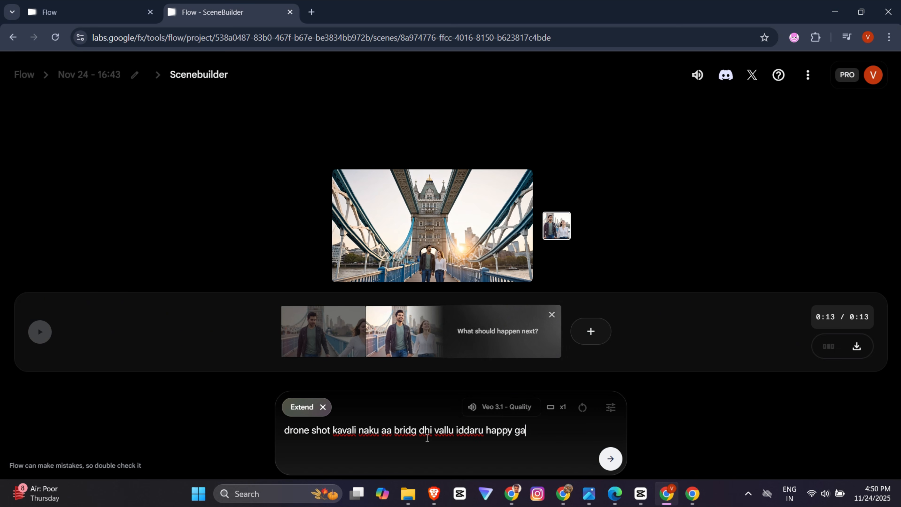
text( en)
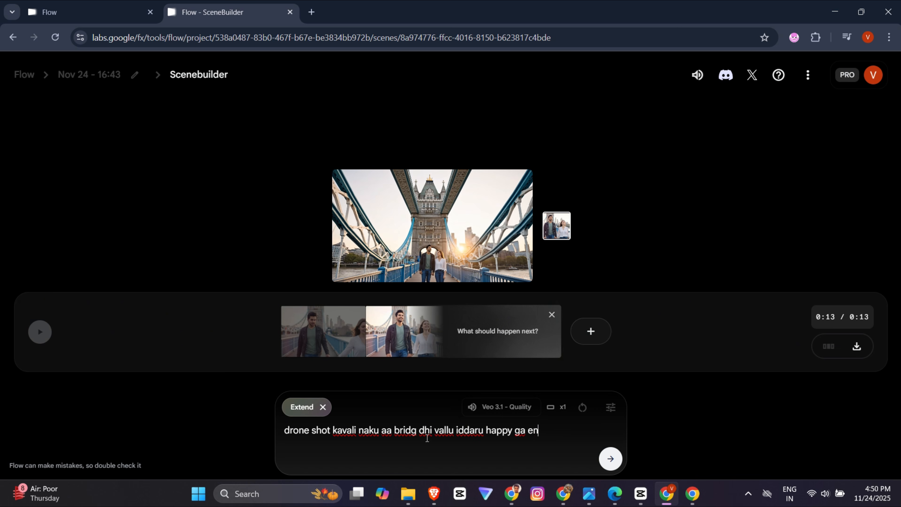
text(joy chesth)
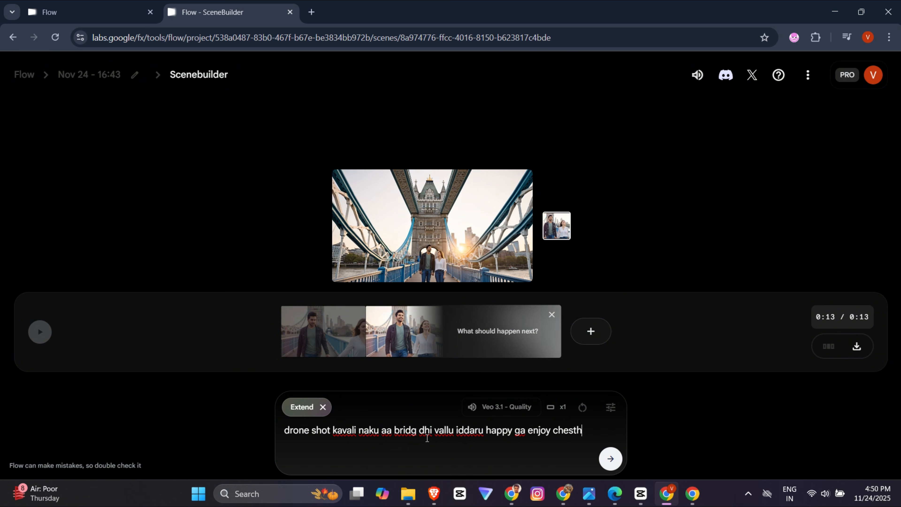
text(u vuntaru)
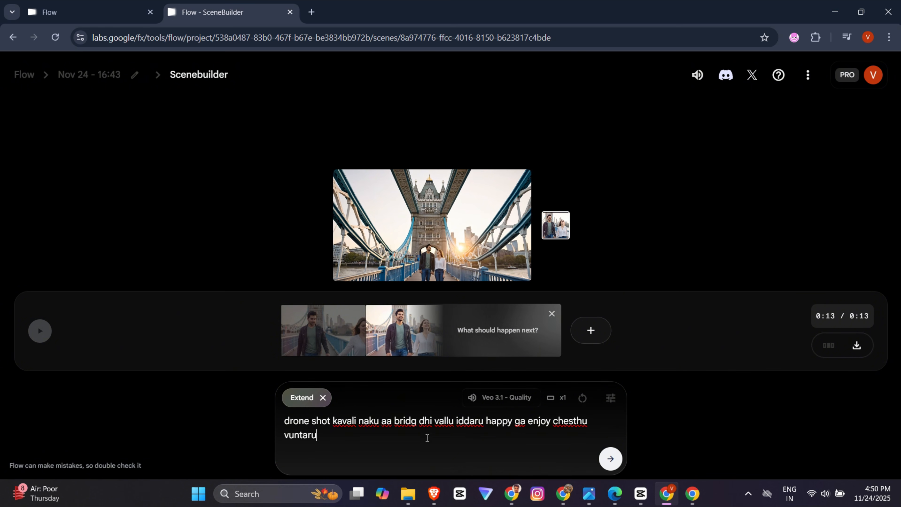
Keep the Landscape (16:9) aspect ratio, switch the model to Veo 3.1 - Fast and generate the extended shot
click(507, 397)
click(444, 293)
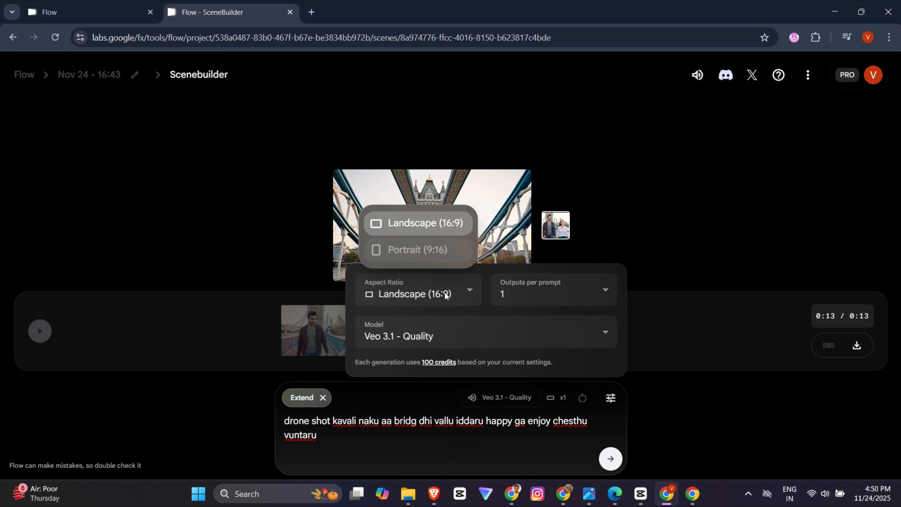
click(419, 223)
click(451, 343)
click(458, 190)
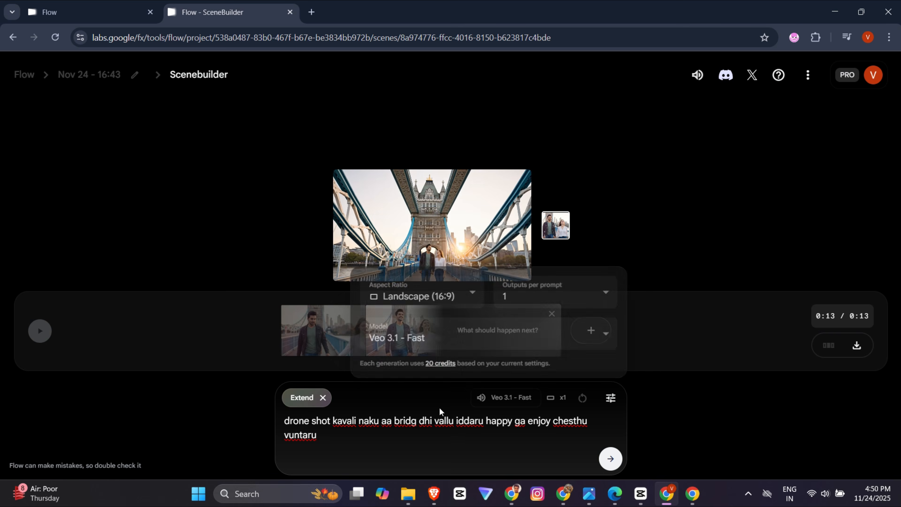
click(610, 459)
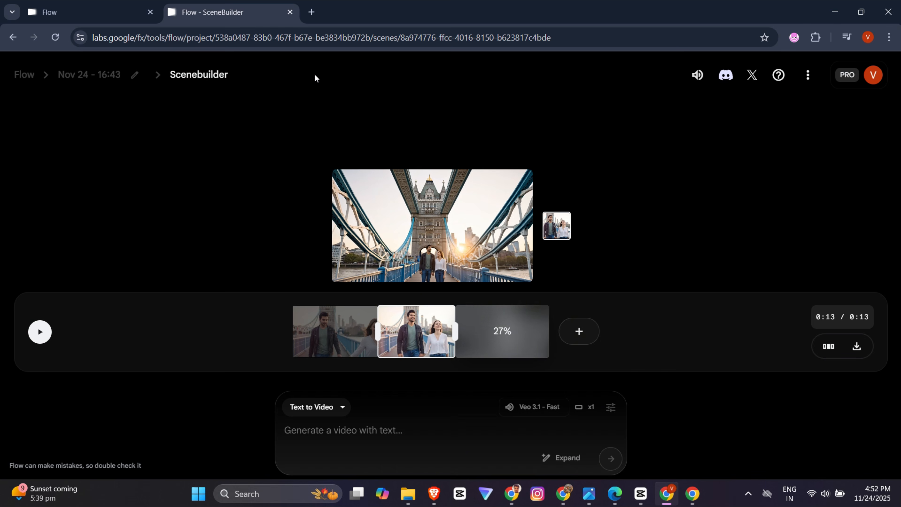
Open Gemini in a new browser tab and enable the Create videos (Veo 3.1) tool
click(311, 12)
text(gemini.google.com/?hl=en-IN)
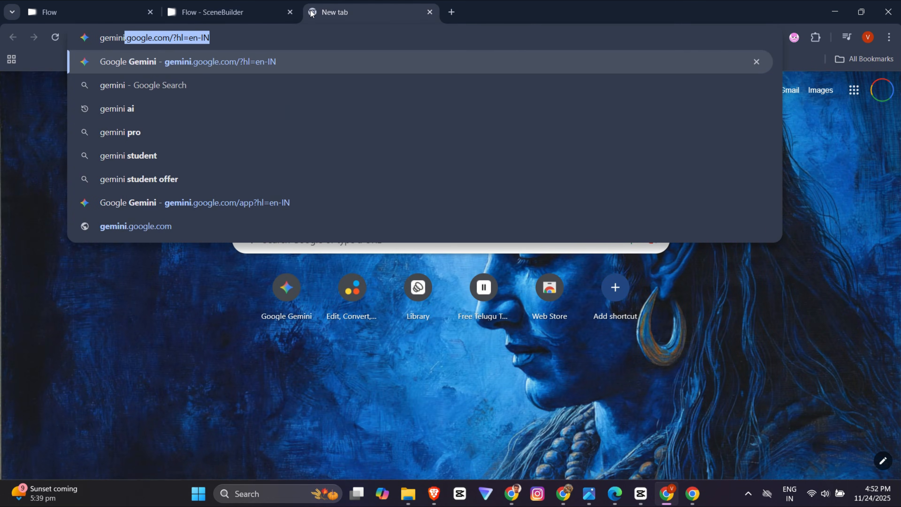
key(Return)
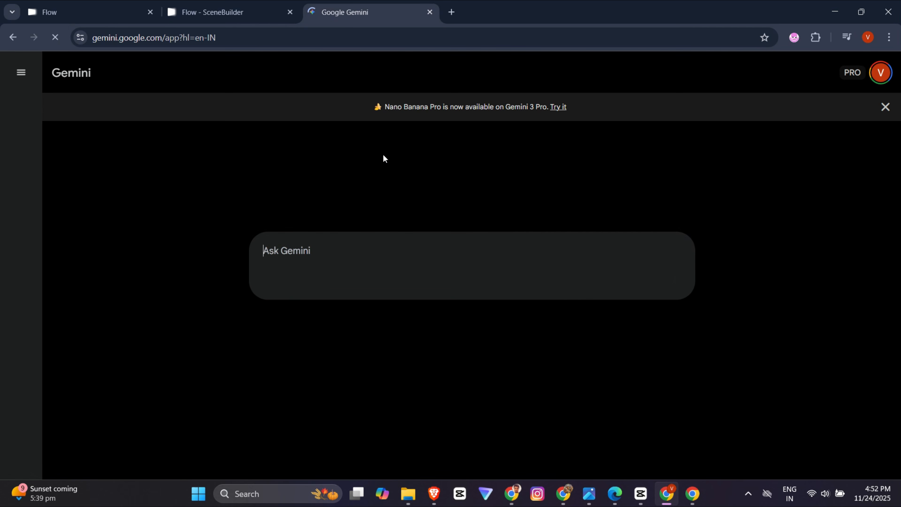
click(312, 282)
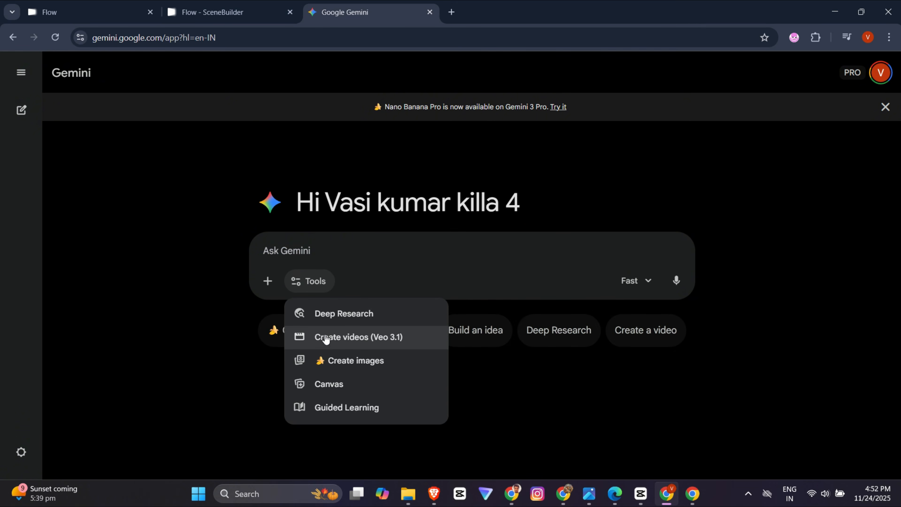
click(360, 338)
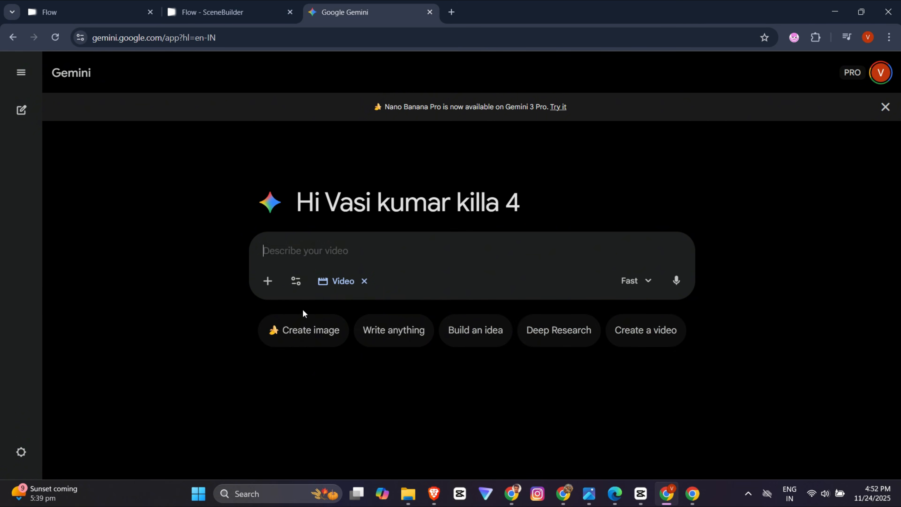
Upload the Whisk image of Tower Bridge over the river from Downloads and submit the video prompt "create good drone shot"
click(268, 281)
click(315, 319)
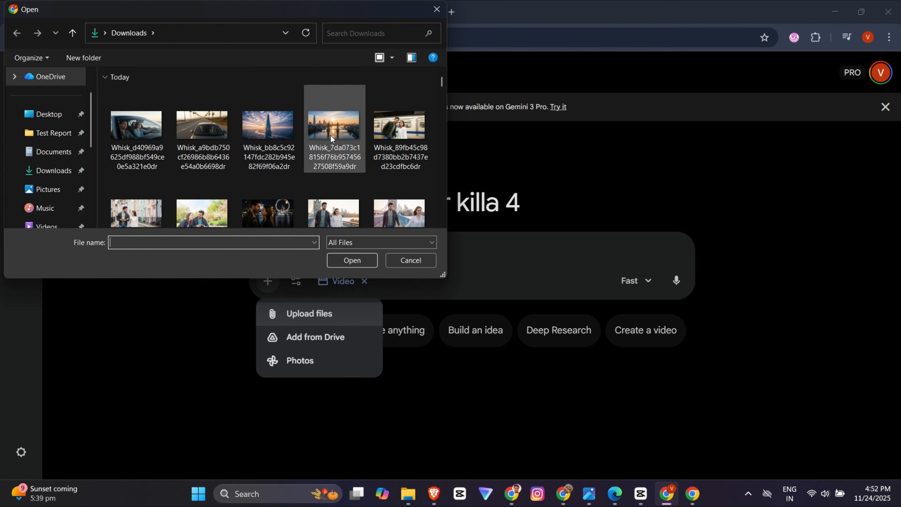
click(331, 135)
click(348, 263)
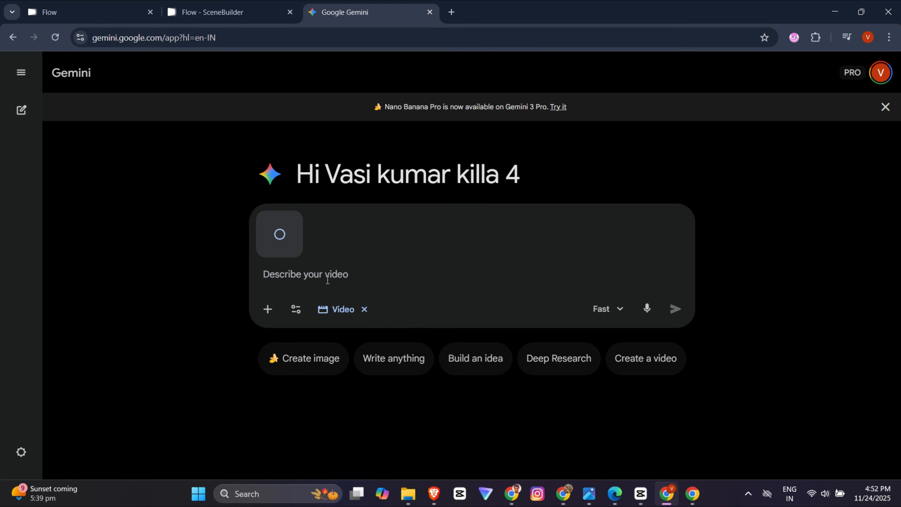
text(create good drone shot)
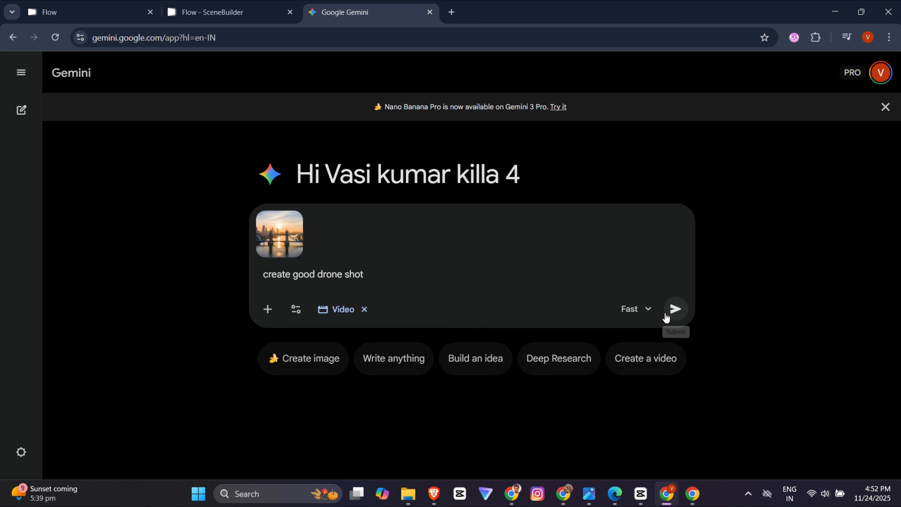
click(674, 311)
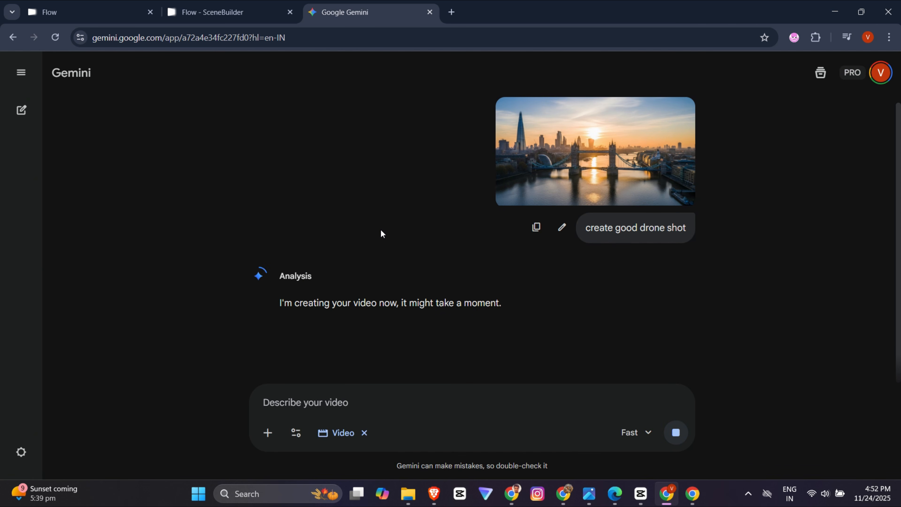
Start a new Gemini chat, decline the Nano Banana Pro offer and enable the Create videos (Veo 3.1) tool
click(21, 72)
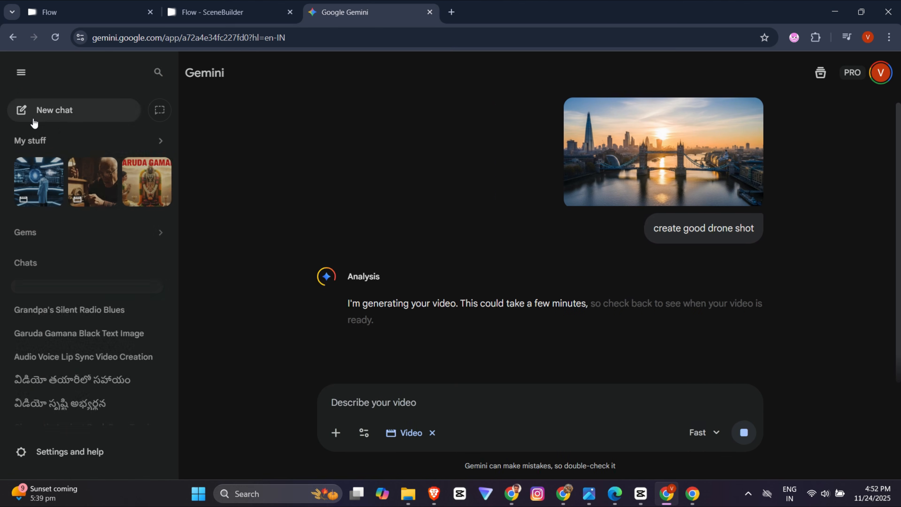
click(66, 111)
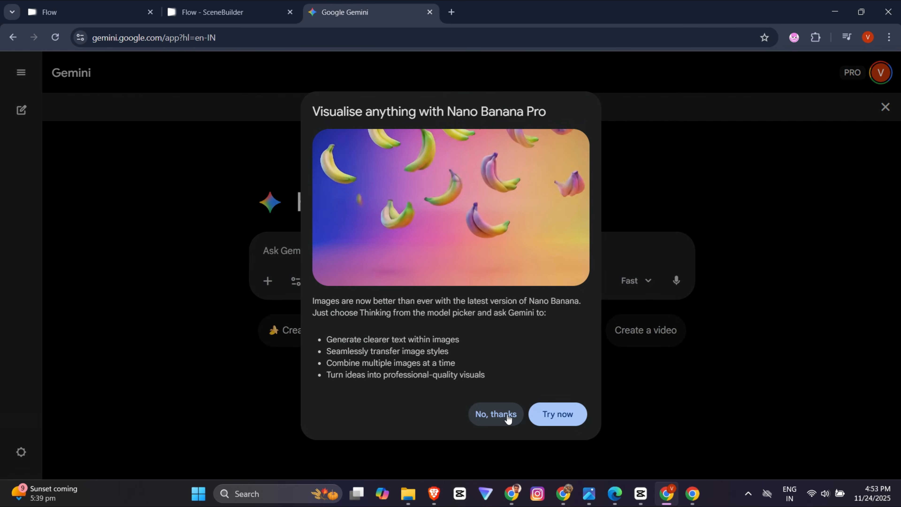
click(496, 414)
click(302, 283)
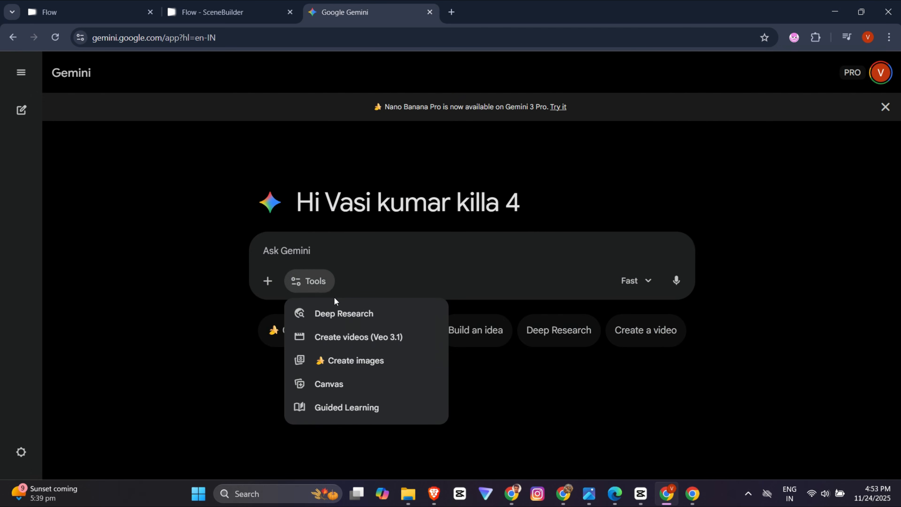
click(354, 337)
Upload the Whisk image of the pointed glass skyscraper from Downloads and submit the video prompt "create good cinematic camera angle shot"
click(268, 280)
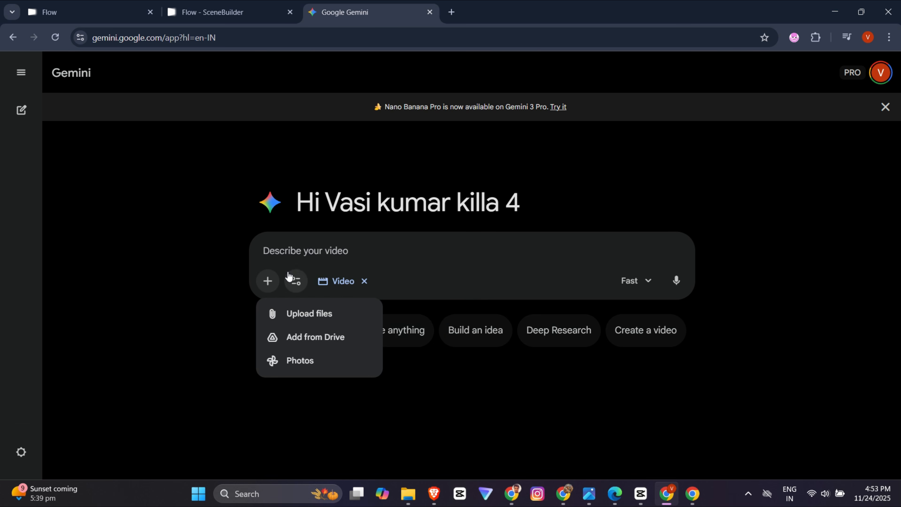
click(288, 319)
click(281, 137)
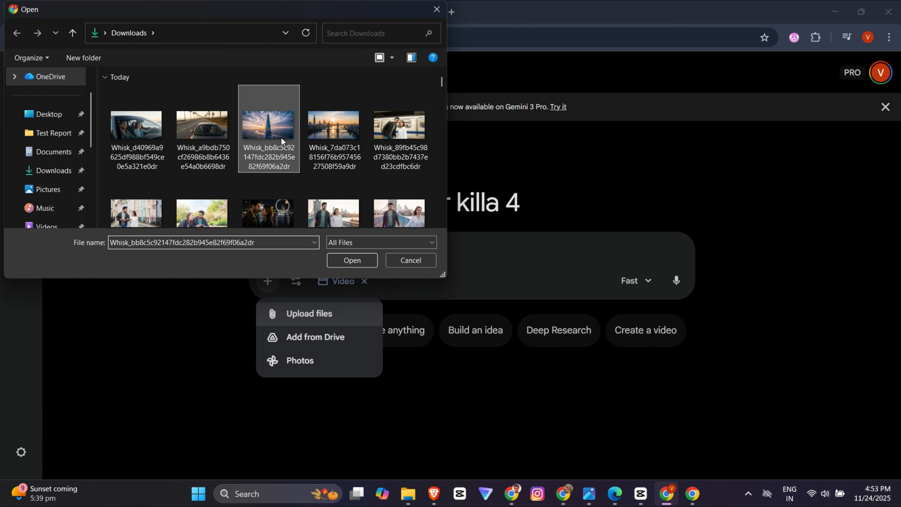
click(367, 259)
text(create good )
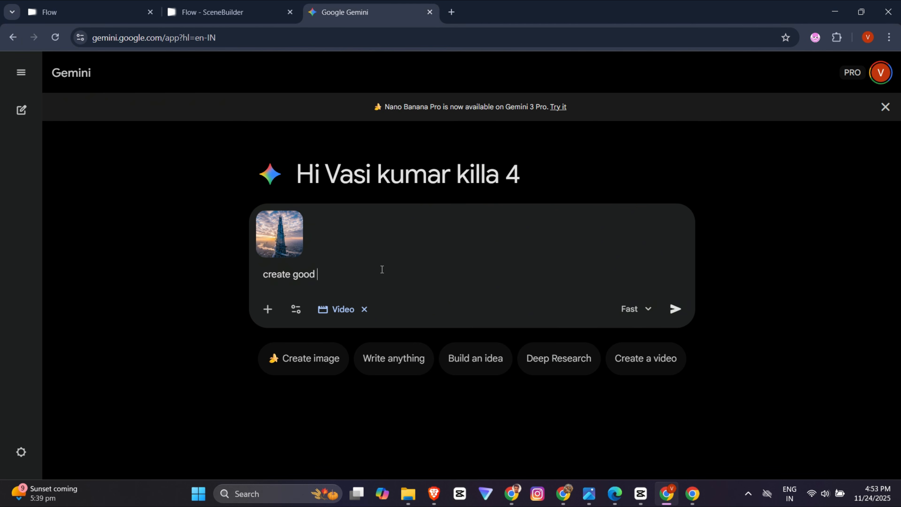
text(cinematic camera angle shot)
key(Return)
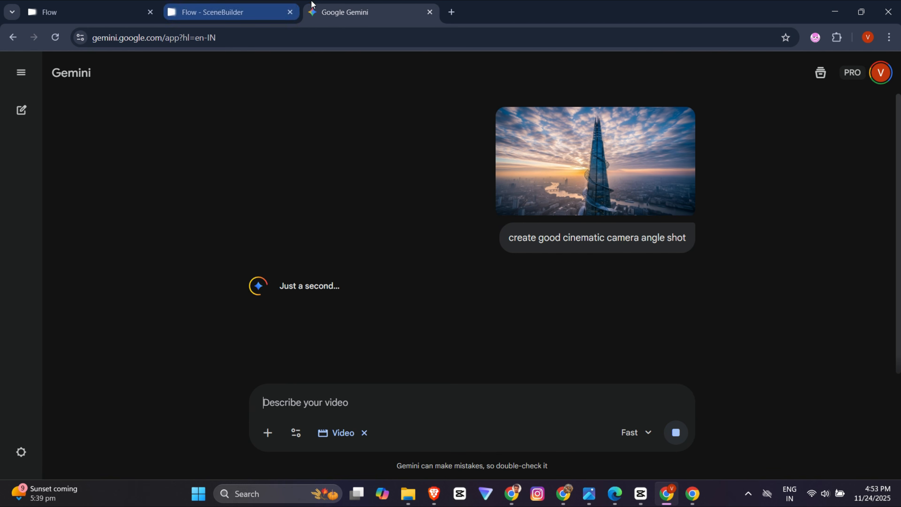
Switch back to the Flow SceneBuilder tab with the extended couple scene
click(21, 74)
click(22, 73)
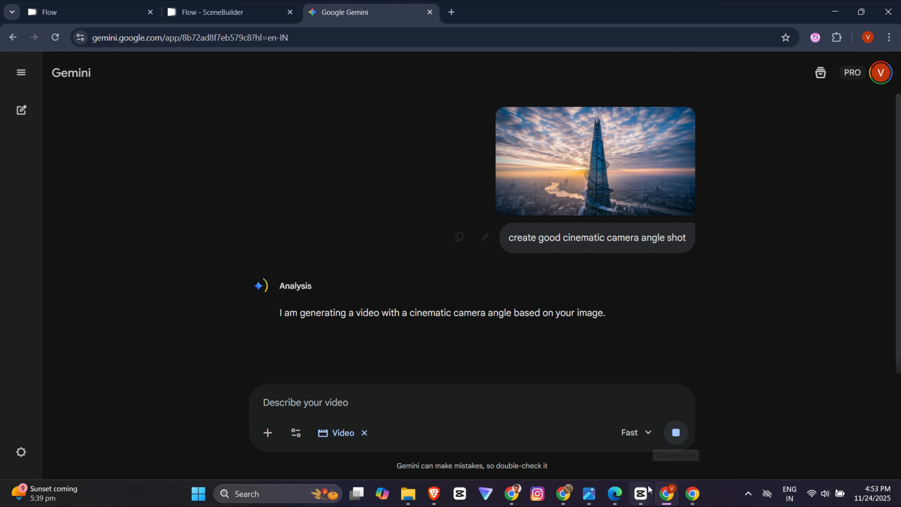
click(213, 12)
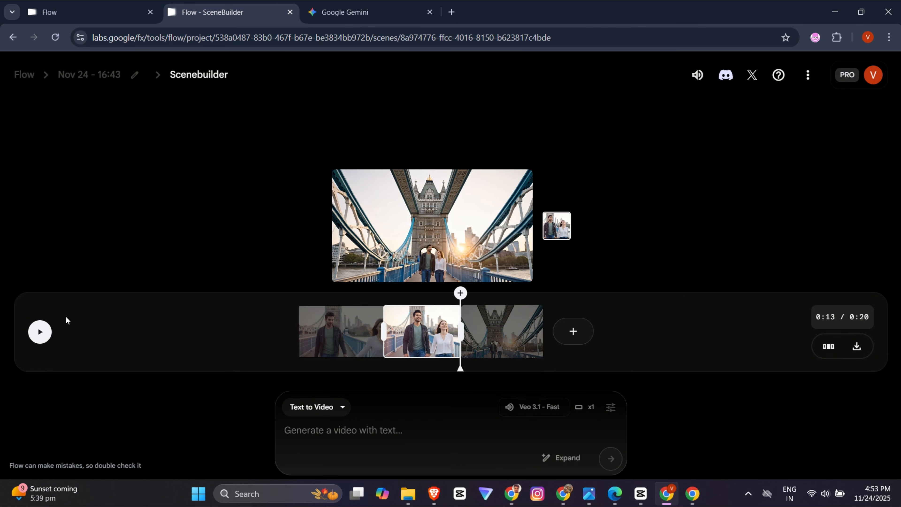
Play the scene through to its end and set the generation mode to Frames to Video
click(39, 332)
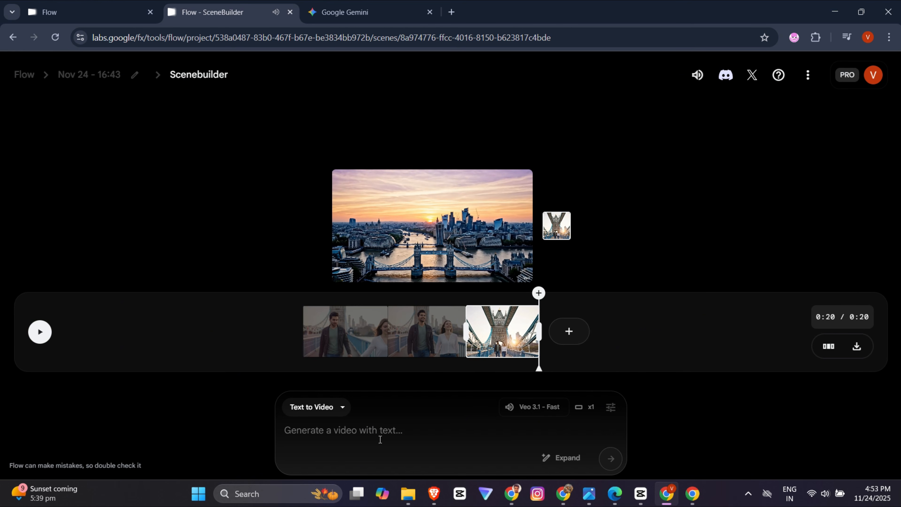
click(327, 407)
click(335, 324)
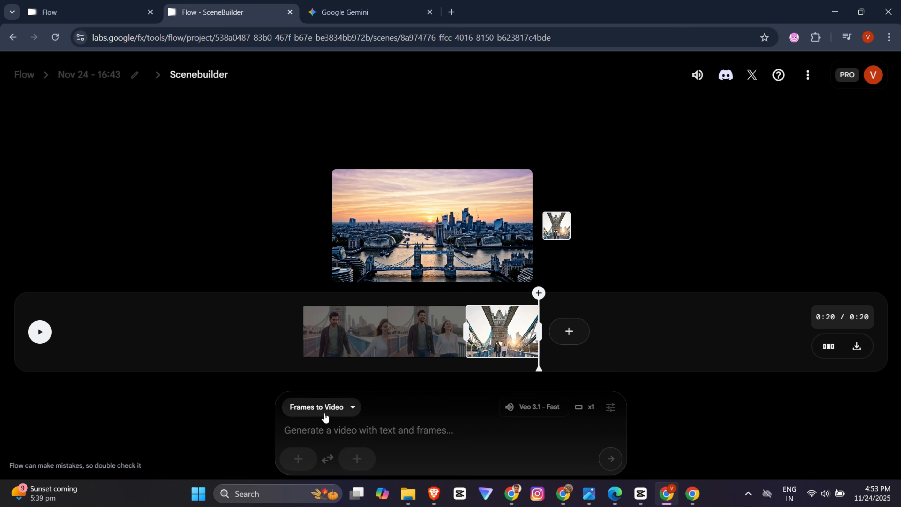
Upload the Whisk image of the couple walking hand in hand beside Tower Bridge from Downloads as the start frame, cropped to landscape
click(299, 460)
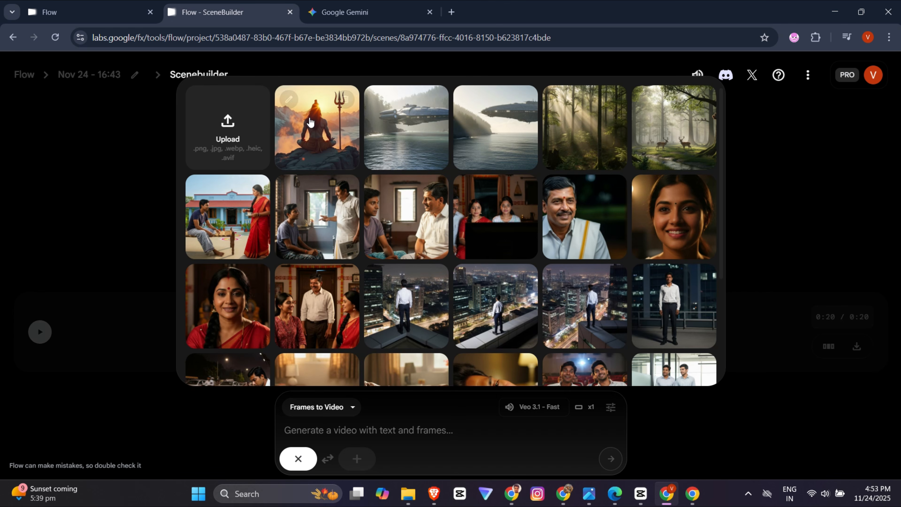
click(238, 128)
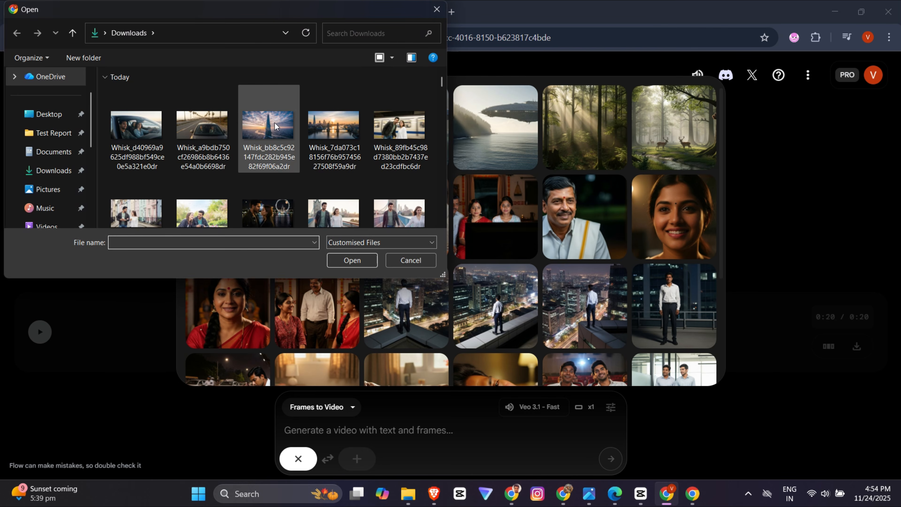
scroll(319, 177, down, 1)
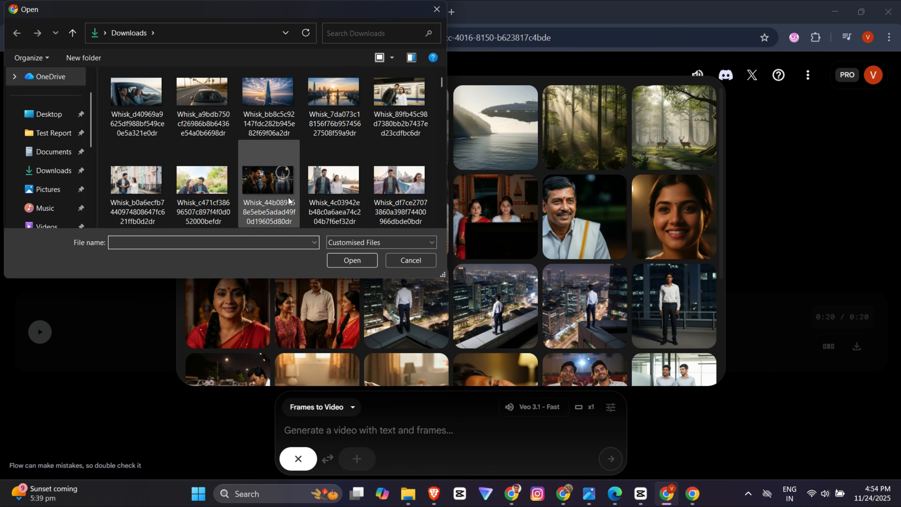
click(145, 190)
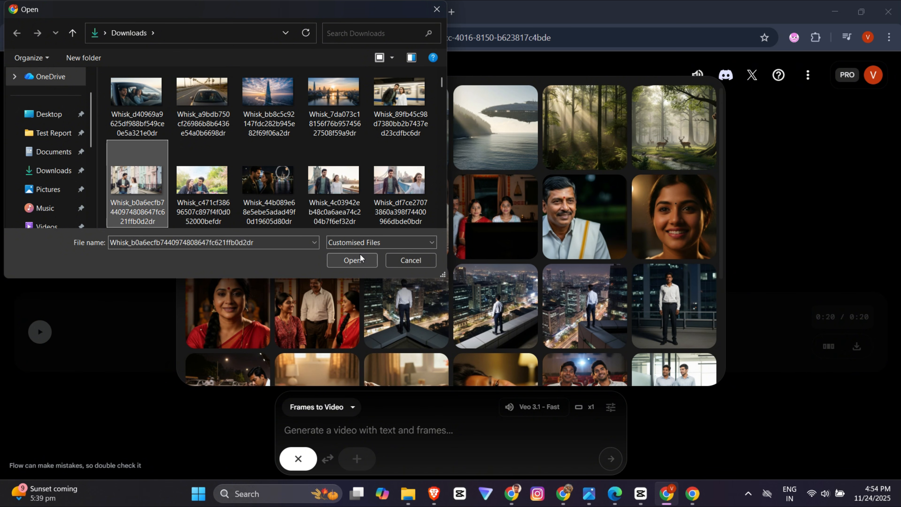
click(329, 192)
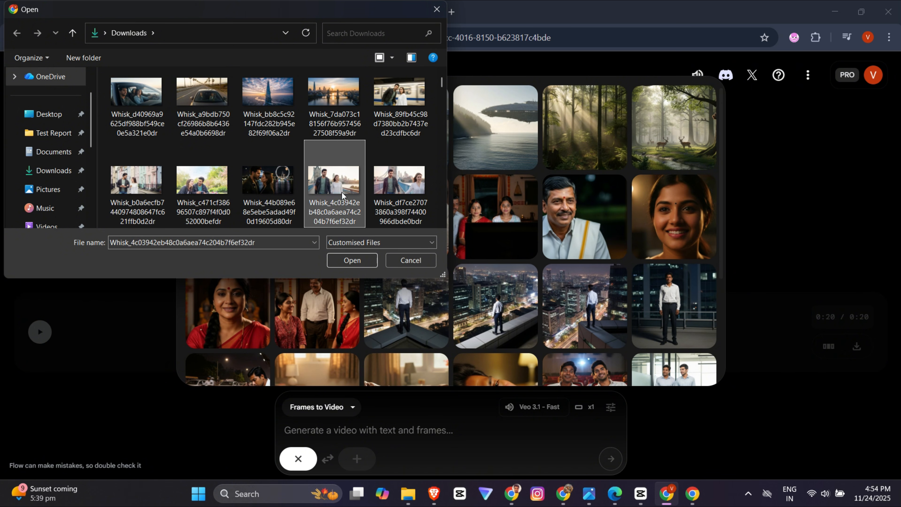
click(359, 264)
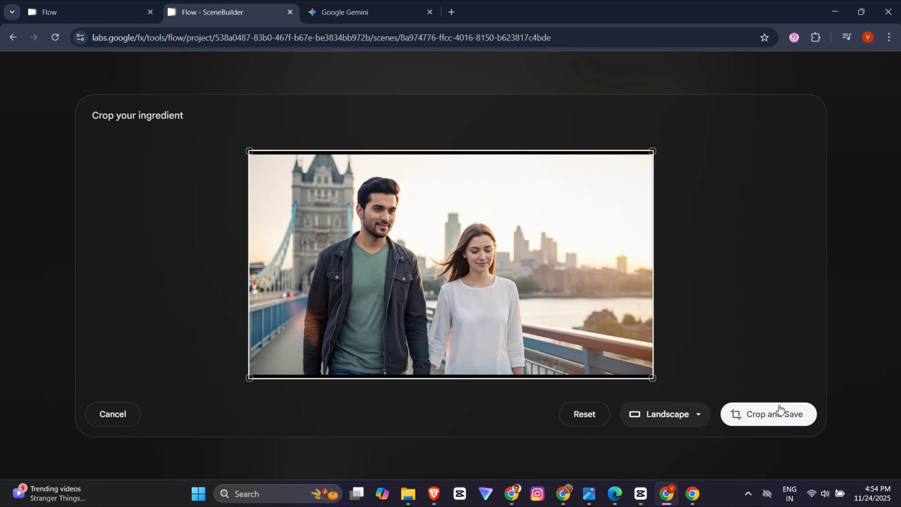
click(773, 415)
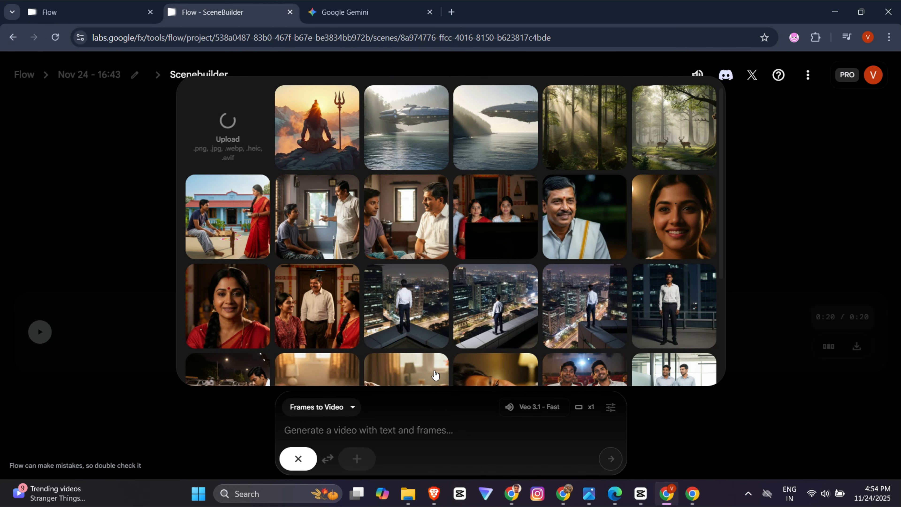
Generate the bridge walk clip with the prompt "vallu iddaru happy ga enjoy chesthu vuntaru"
click(403, 434)
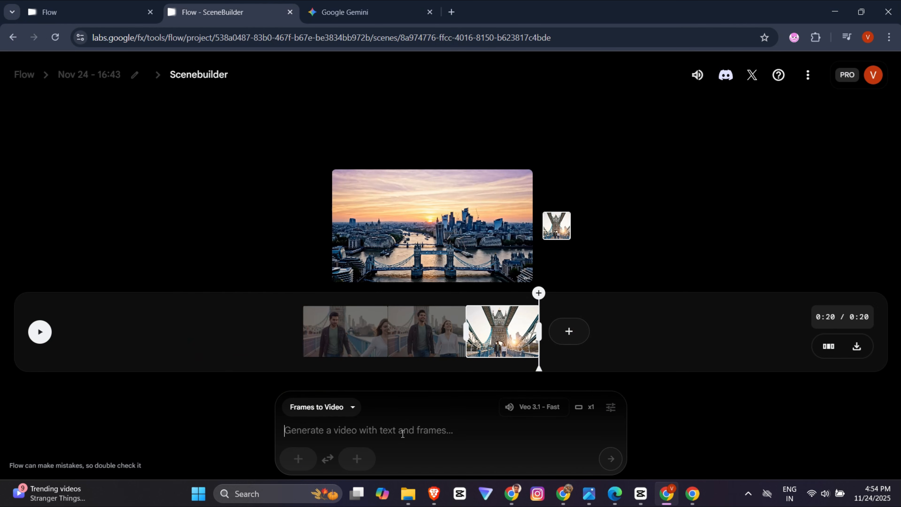
text(c)
key(BackSpace)
text(cree)
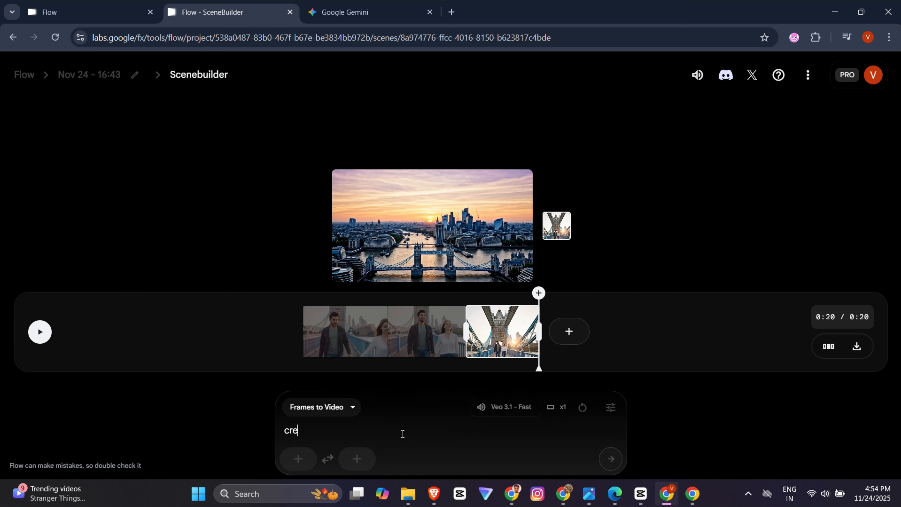
key(BackSpace)
key(BackSpace)
key(BackSpace)
text(vallu iddaru happy ga enjoy chesthu vuntaru)
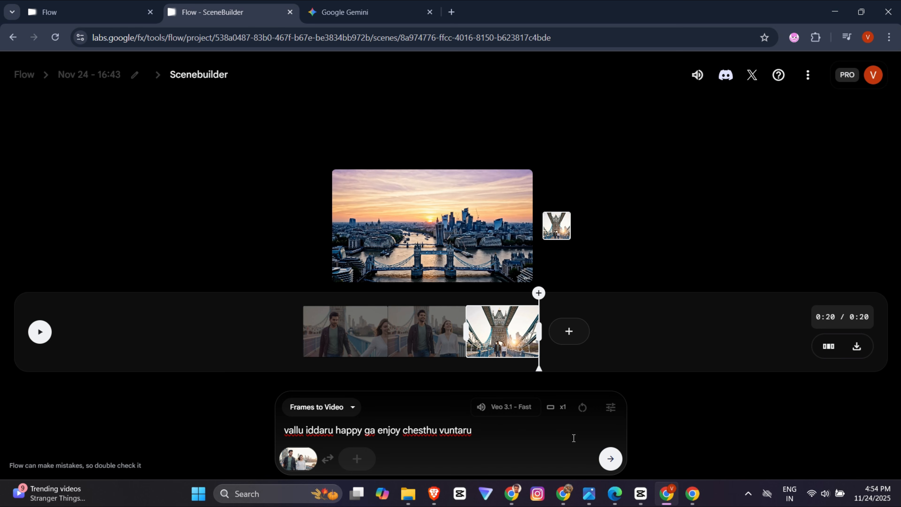
click(609, 460)
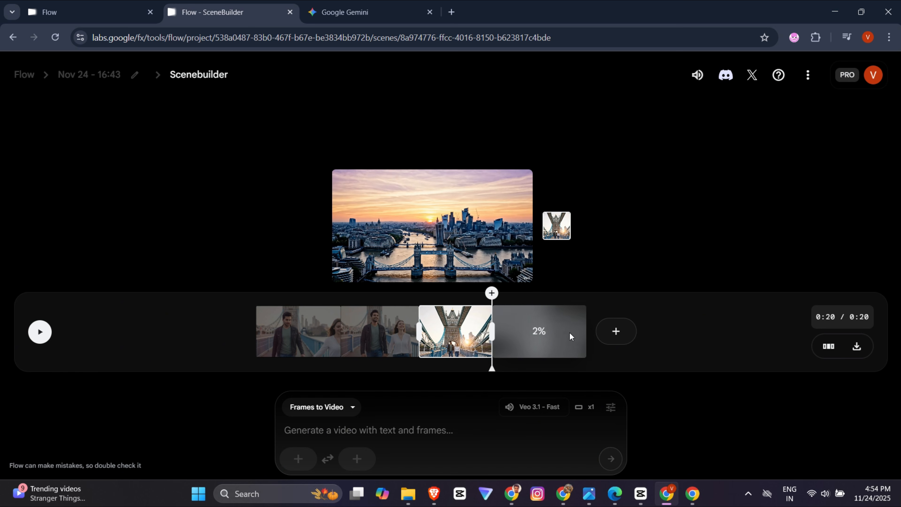
Upload the Whisk image of the couple holding coffees on the pastel-house street as the start frame, cropped to landscape
click(298, 458)
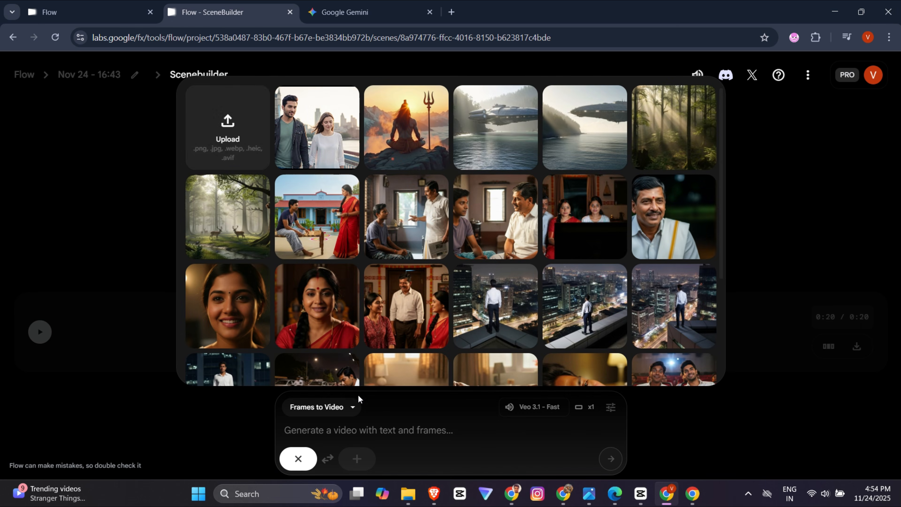
click(240, 121)
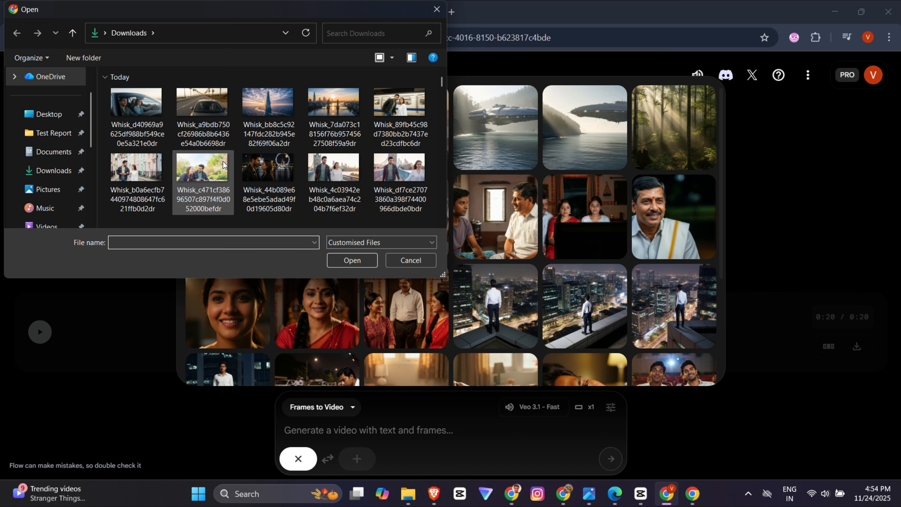
click(153, 177)
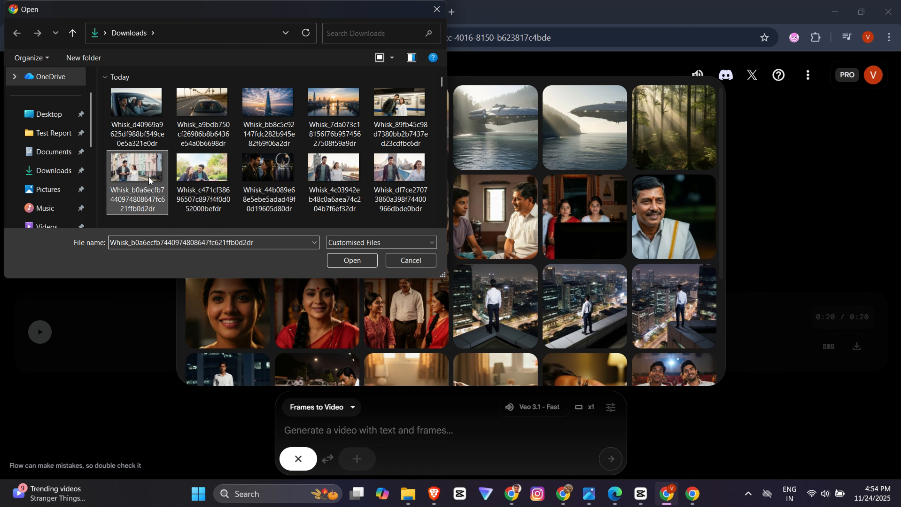
click(353, 261)
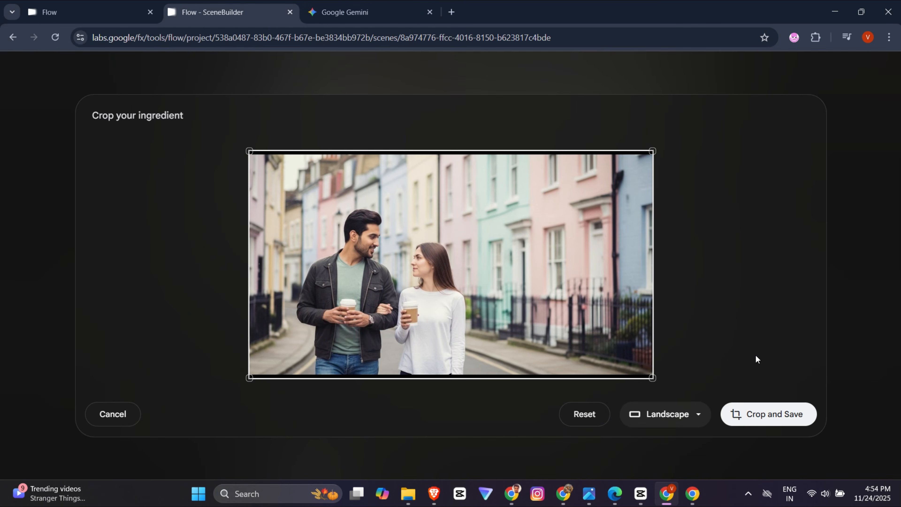
click(769, 416)
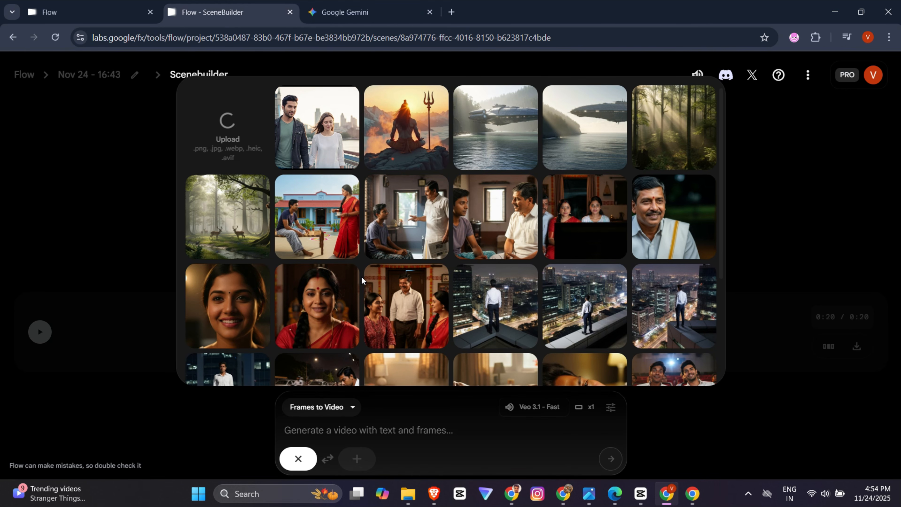
Generate the coffee street clip with the prompt "vallu iddaru love lo vuntaru so manchi scene create chai"
click(353, 432)
text(v)
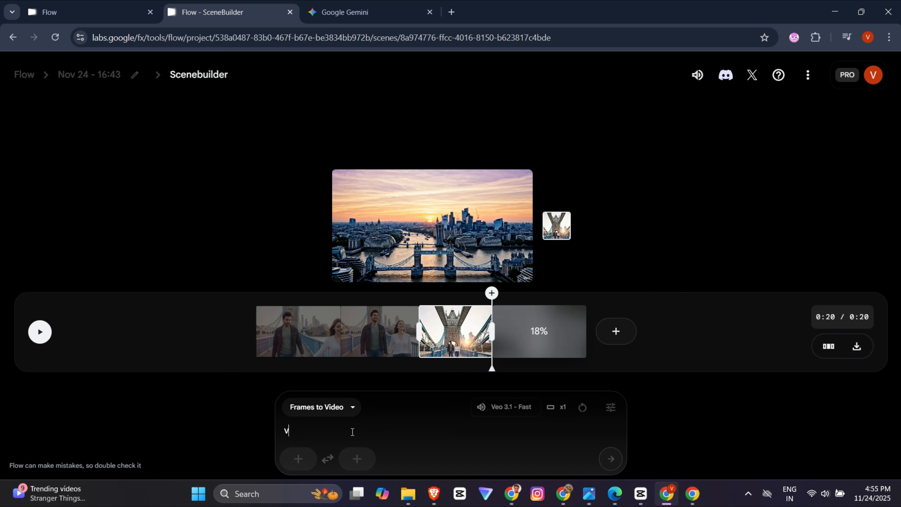
text(allu iddaru )
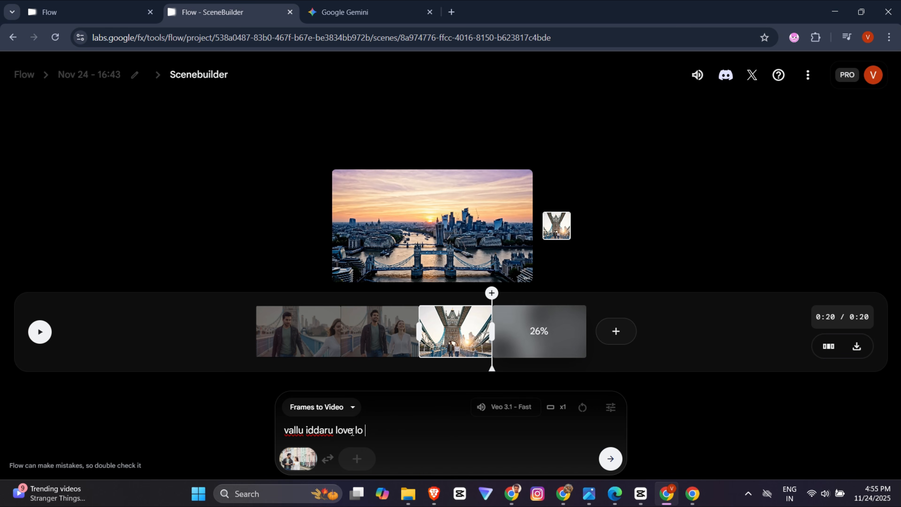
text(love lo vuntaru)
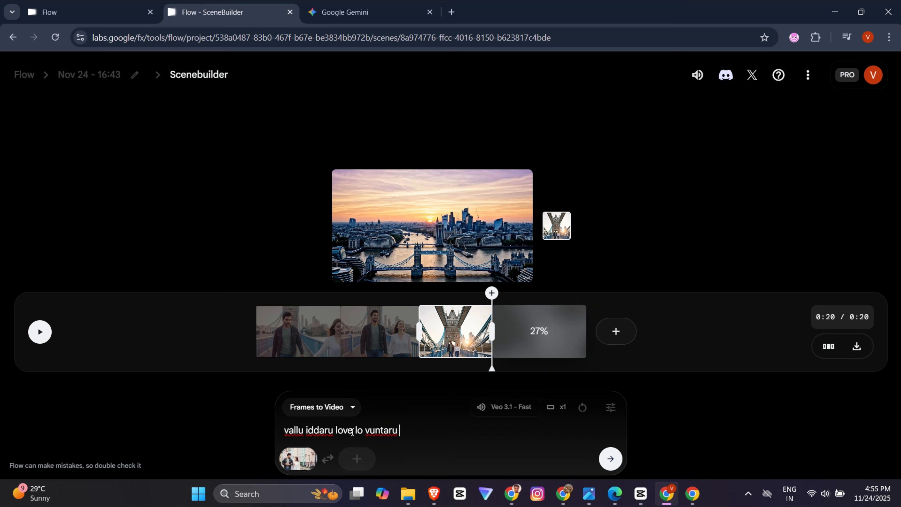
text( so manchi)
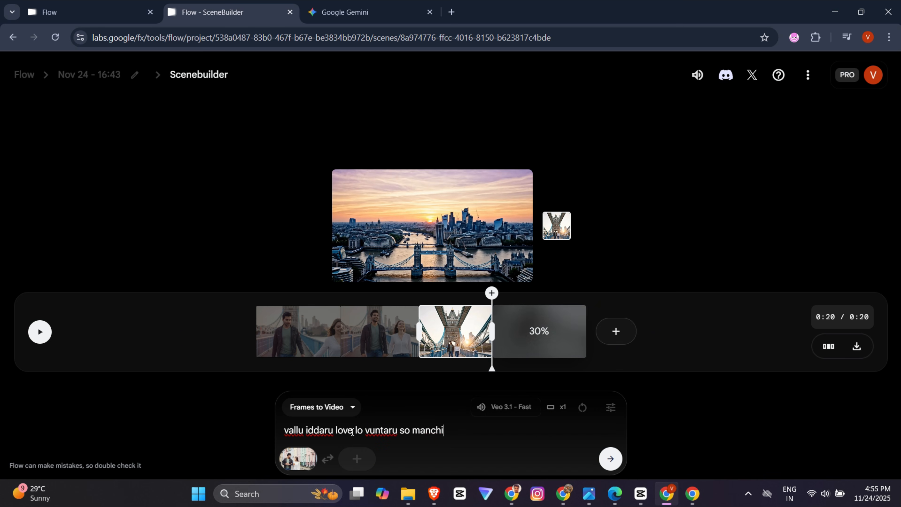
text( scene create)
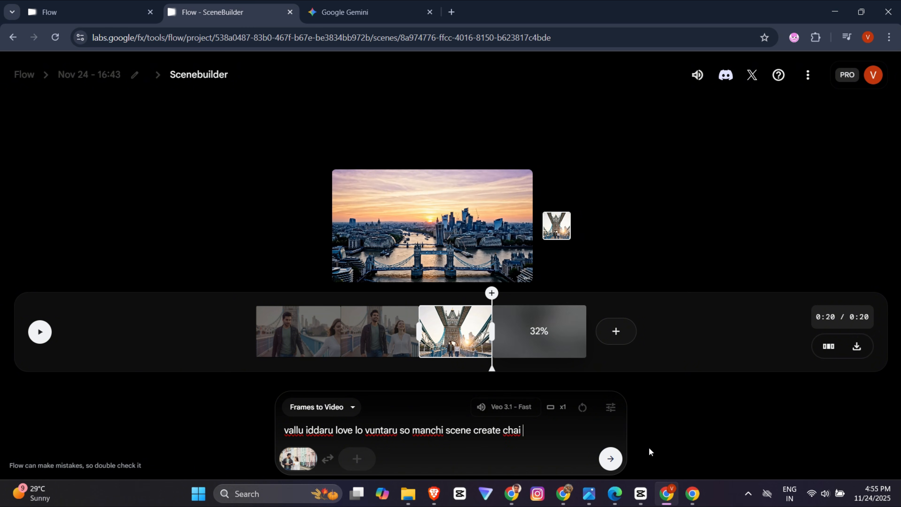
text( chai)
click(610, 458)
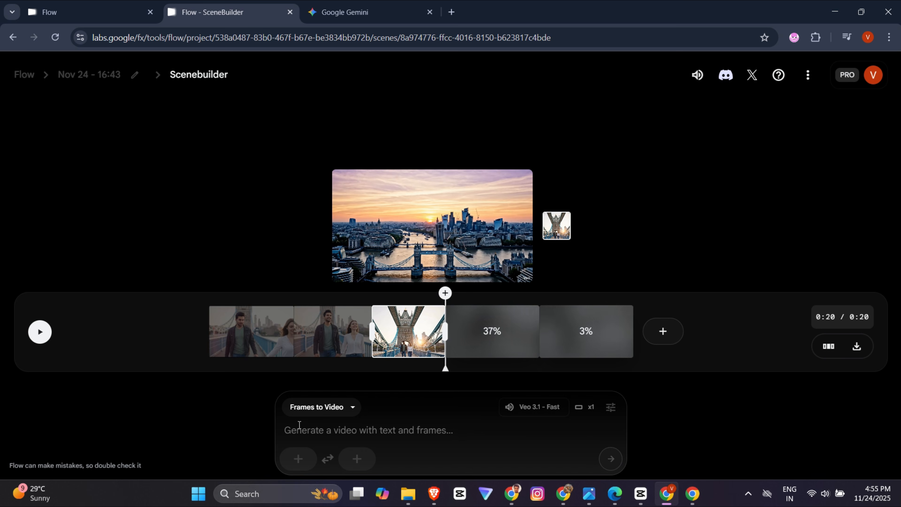
Upload the Whisk image of the couple in front of the moving train from Downloads as the start frame, cropped to landscape
click(298, 458)
click(240, 129)
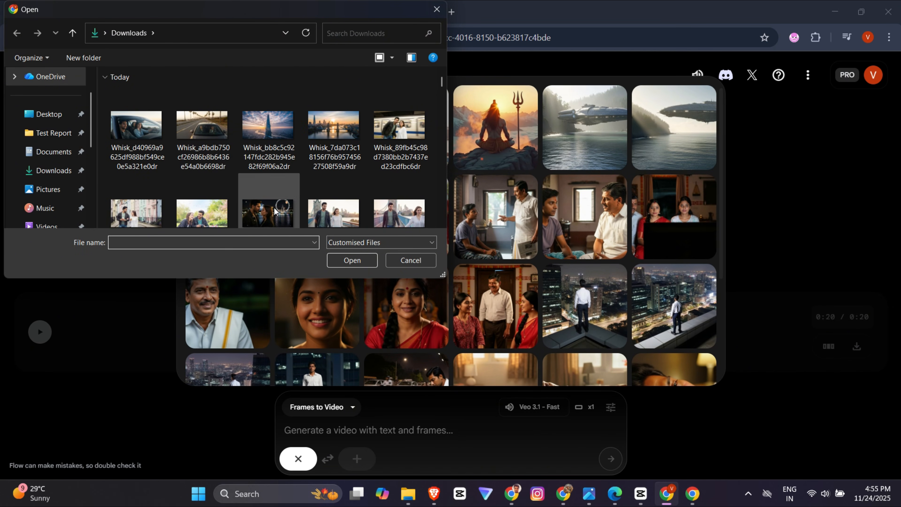
click(389, 127)
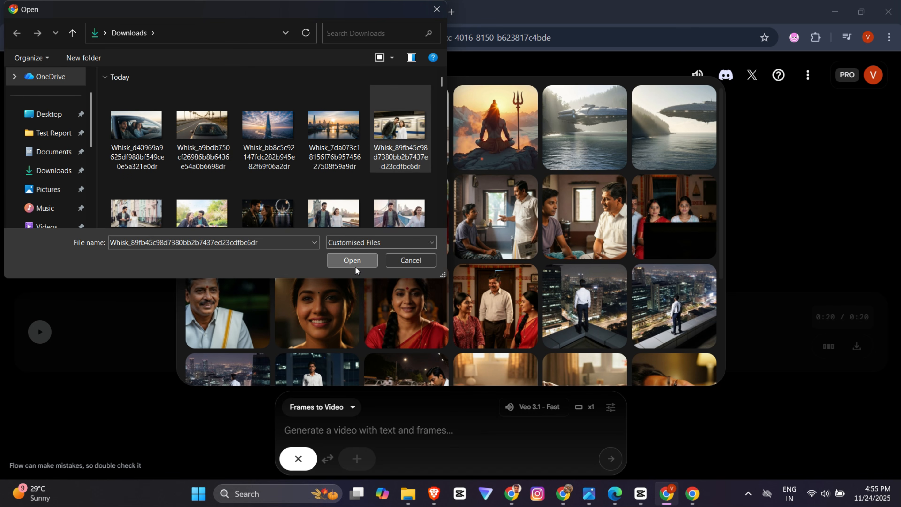
click(353, 260)
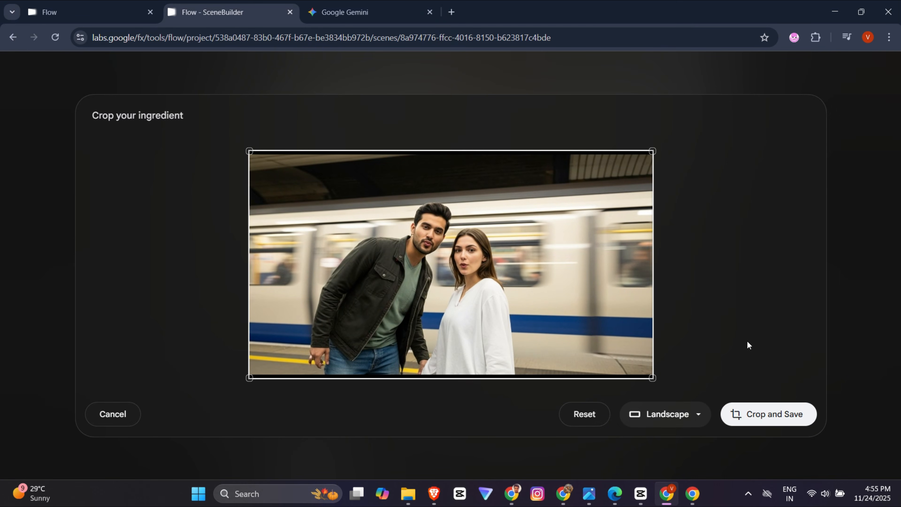
click(775, 418)
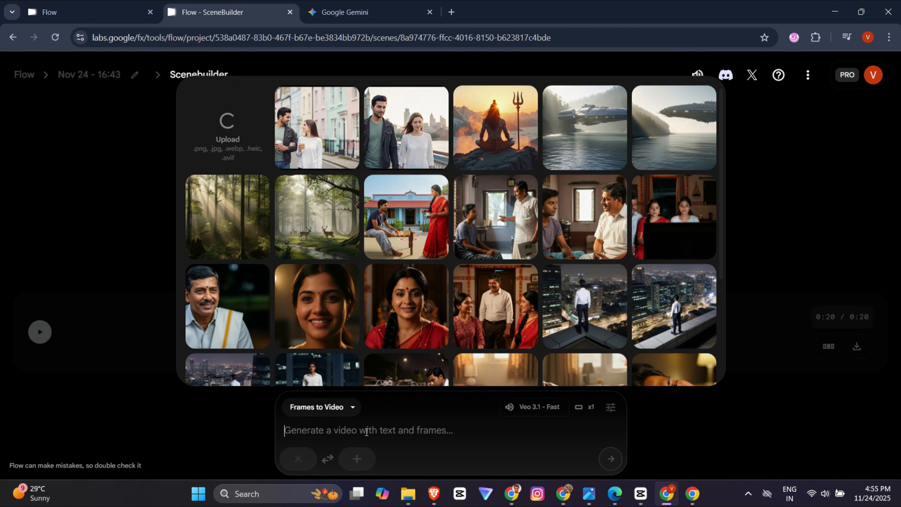
Generate the train clip with the prompt "create good scene he was kissing her with pure love"
click(361, 434)
text(create )
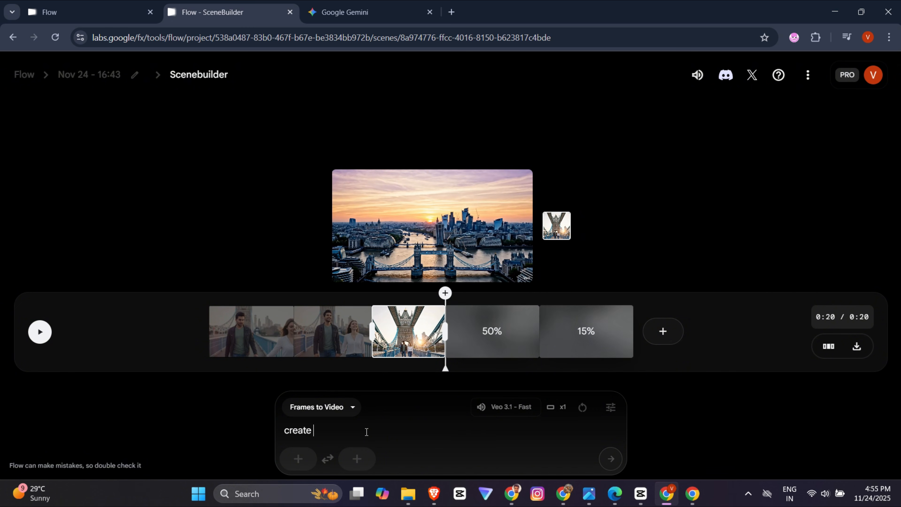
text(goo scen)
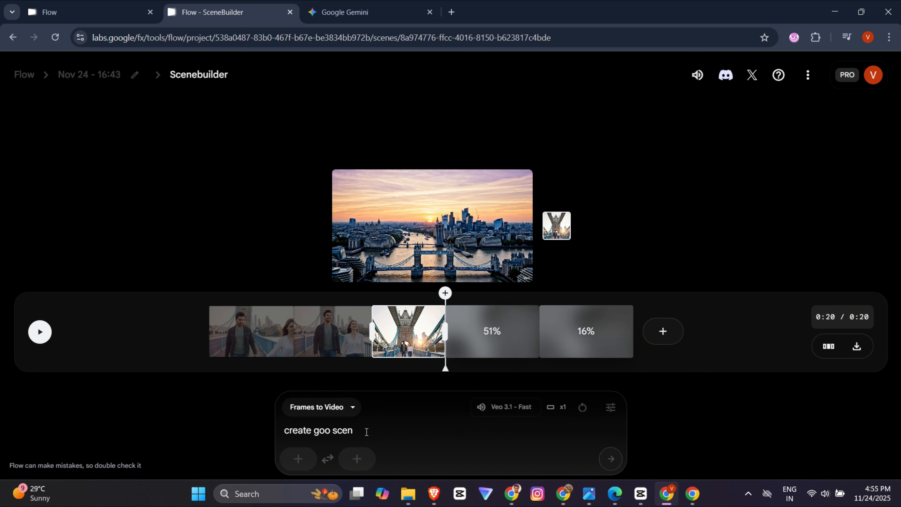
key(BackSpace)
key(BackSpace)
key(BackSpace)
key(BackSpace)
key(BackSpace)
text(d scene)
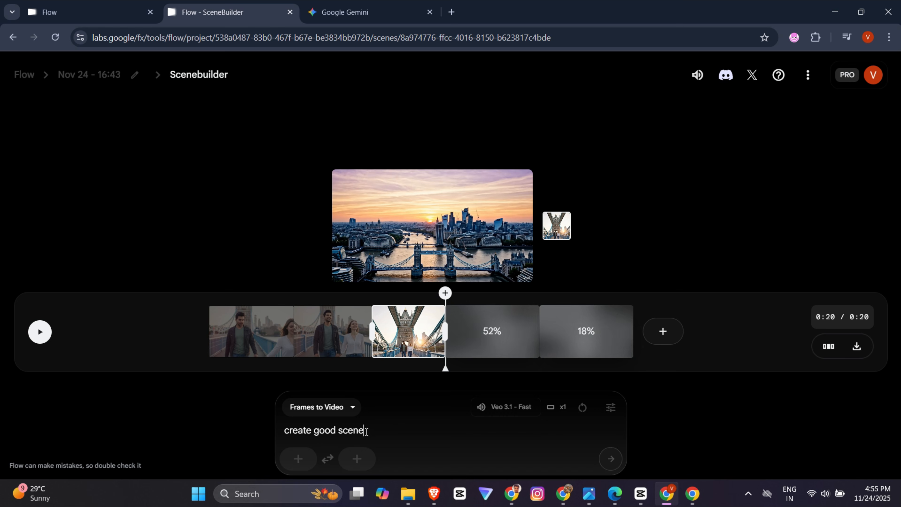
text( he was )
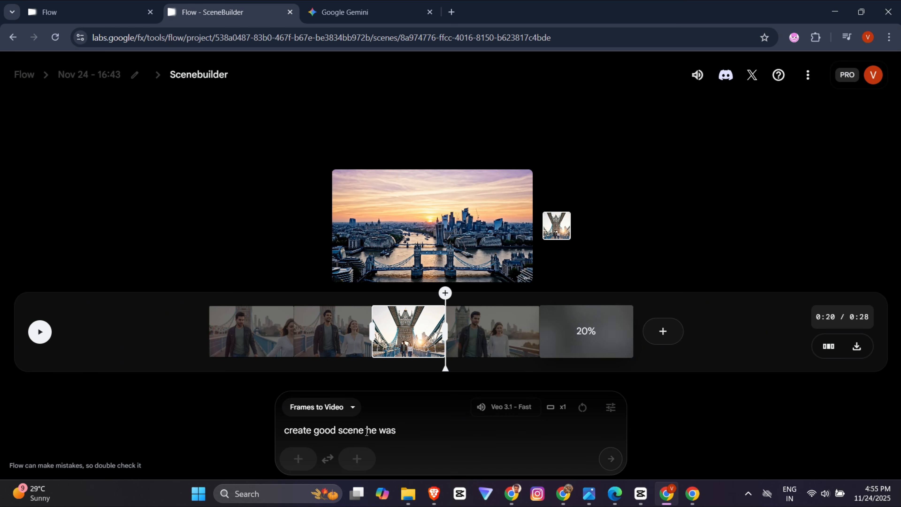
text(kissing )
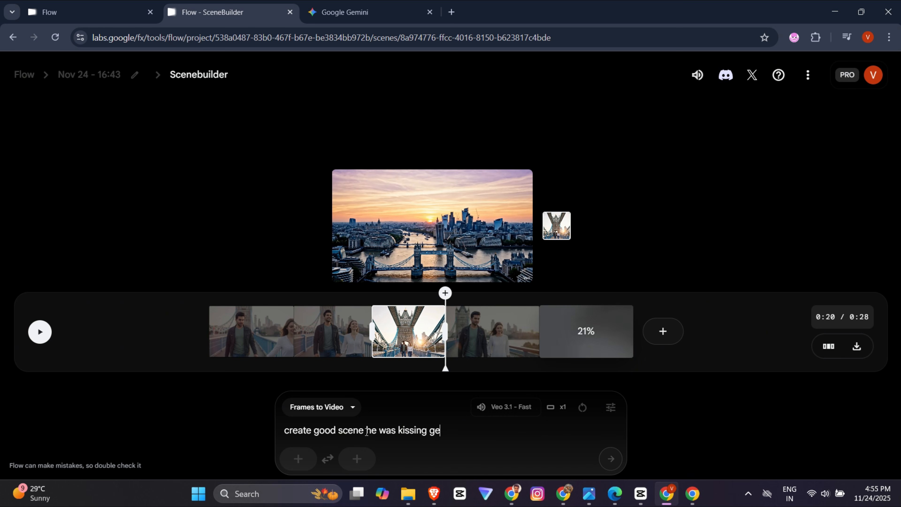
text(ge)
key(BackSpace)
key(BackSpace)
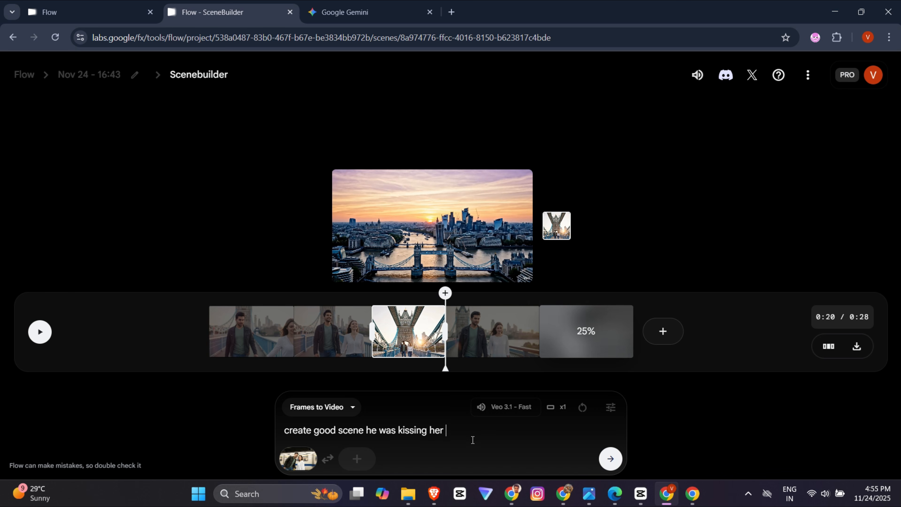
text(her with)
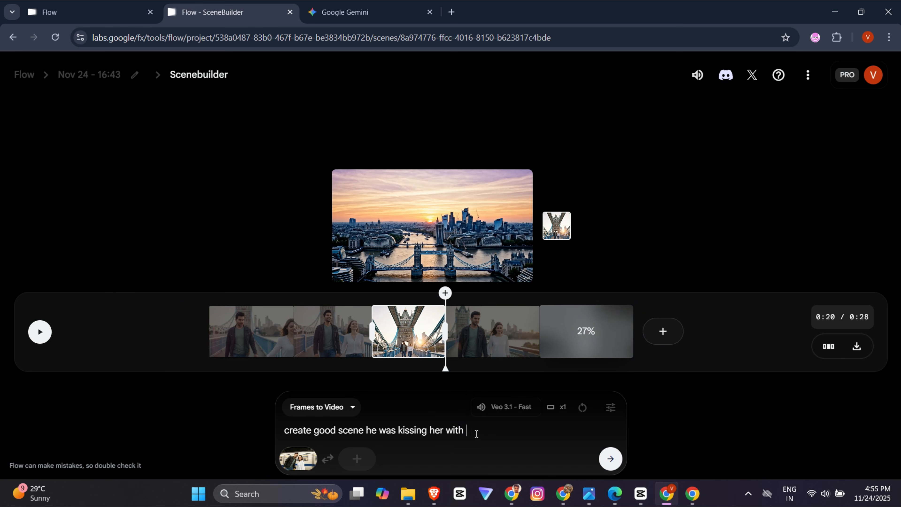
text( pure love)
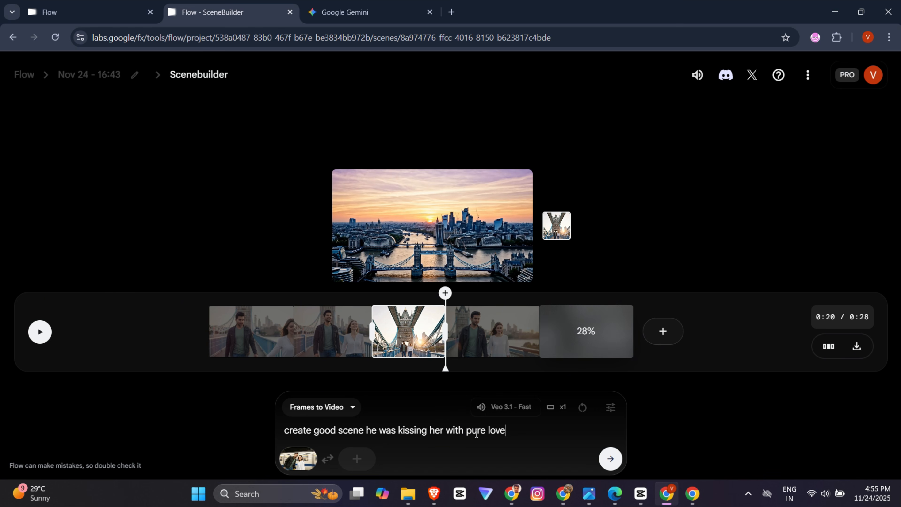
click(611, 460)
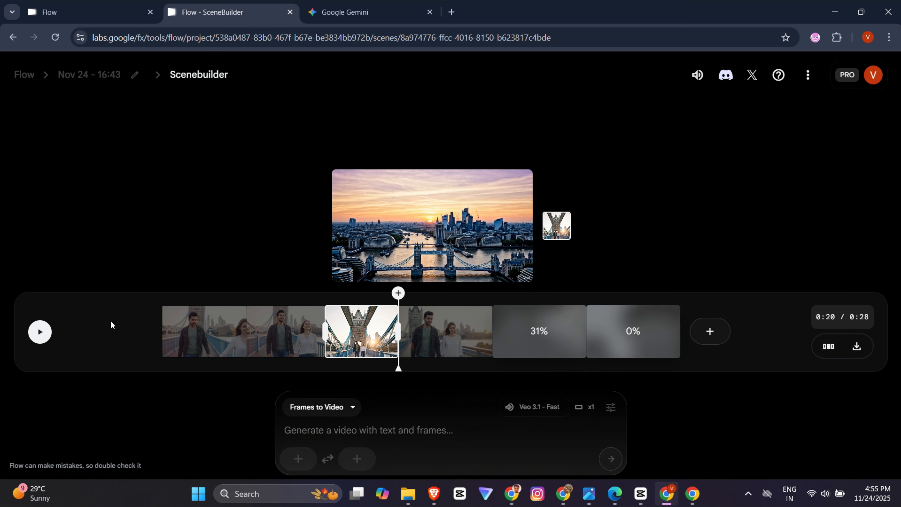
Preview the bridge walk clip and upload the Whisk image of the couple sitting in the park as the start frame, cropped to landscape
click(40, 332)
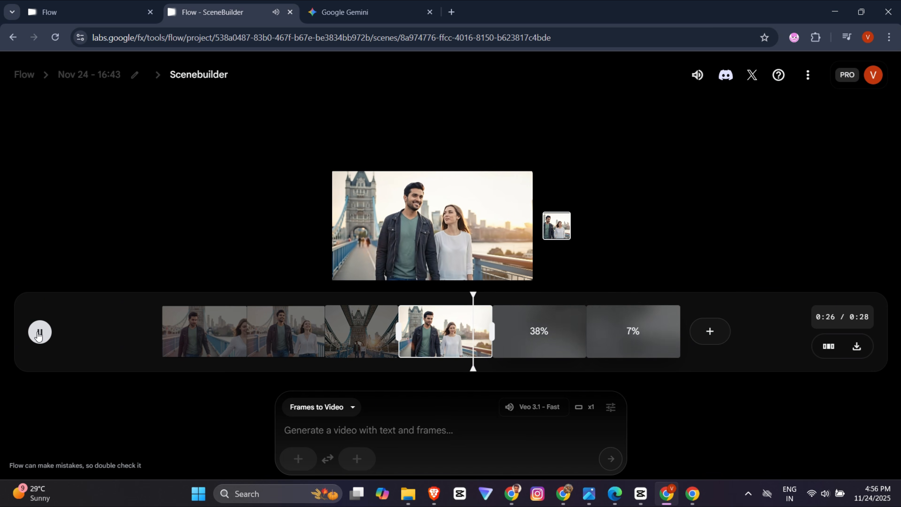
click(292, 454)
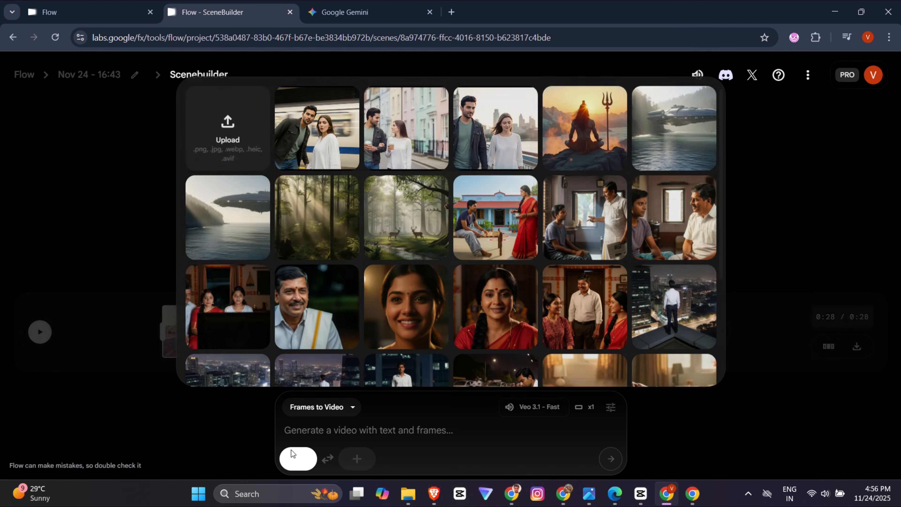
click(255, 135)
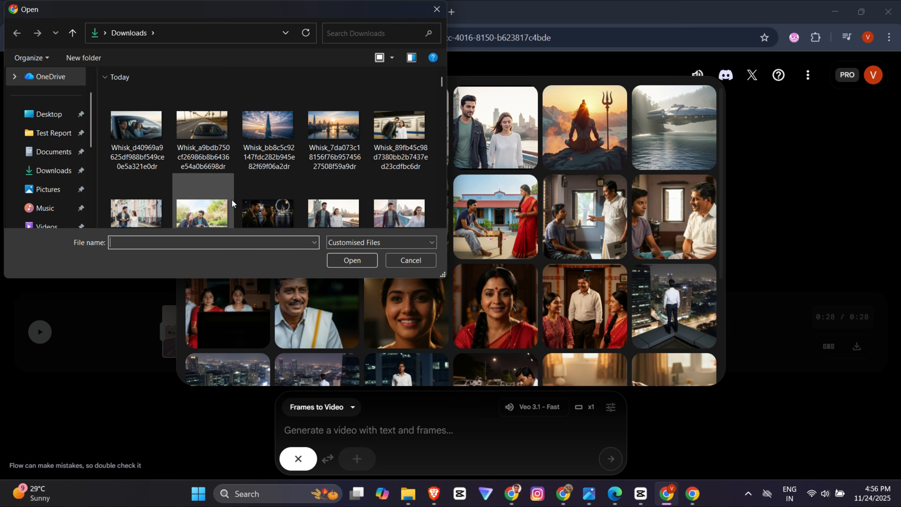
click(232, 201)
click(337, 261)
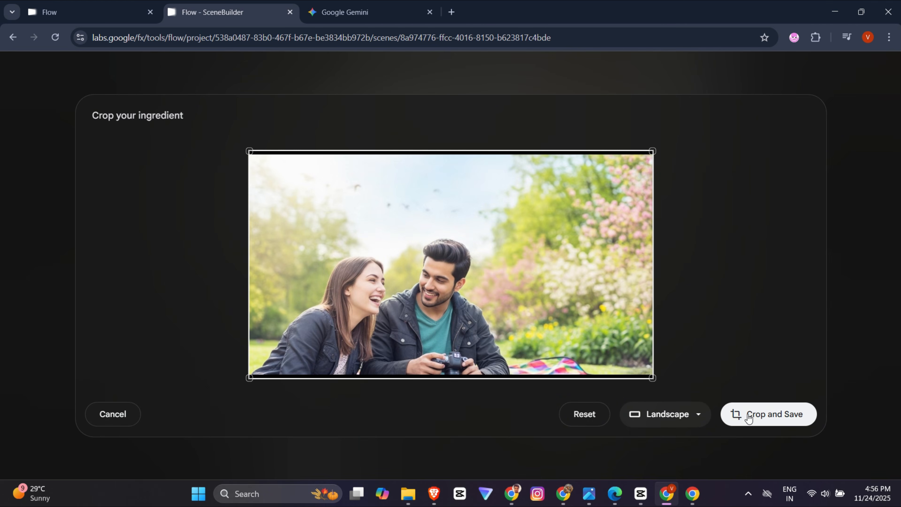
click(748, 418)
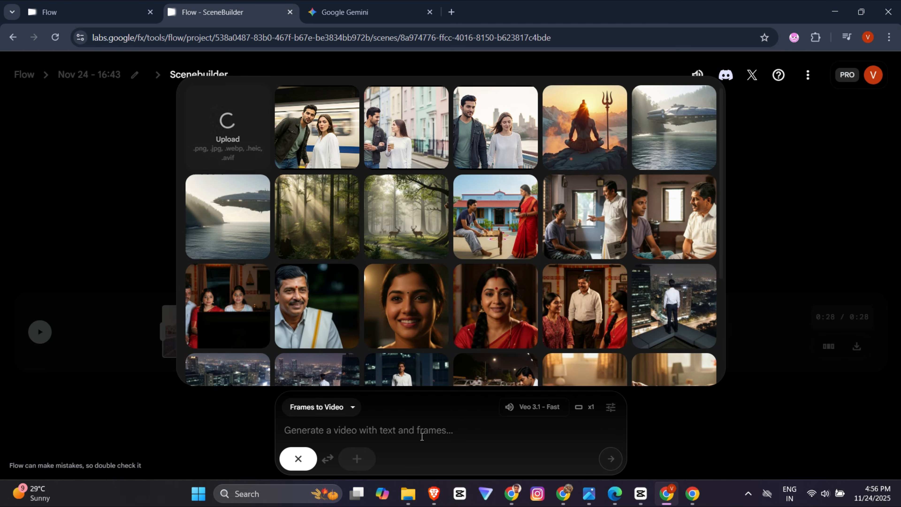
Generate the park clip with the prompt "create good slow motion scene they are in love"
text(create )
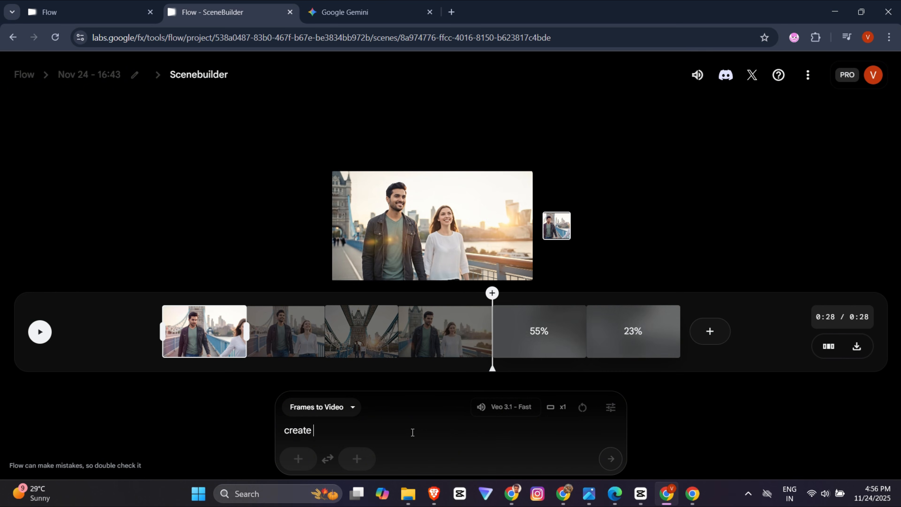
text(good slo)
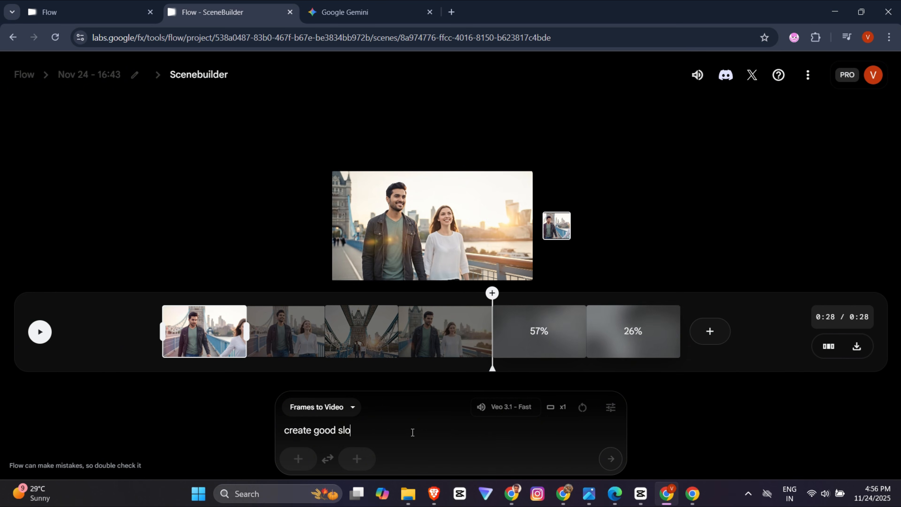
text(w motion sc)
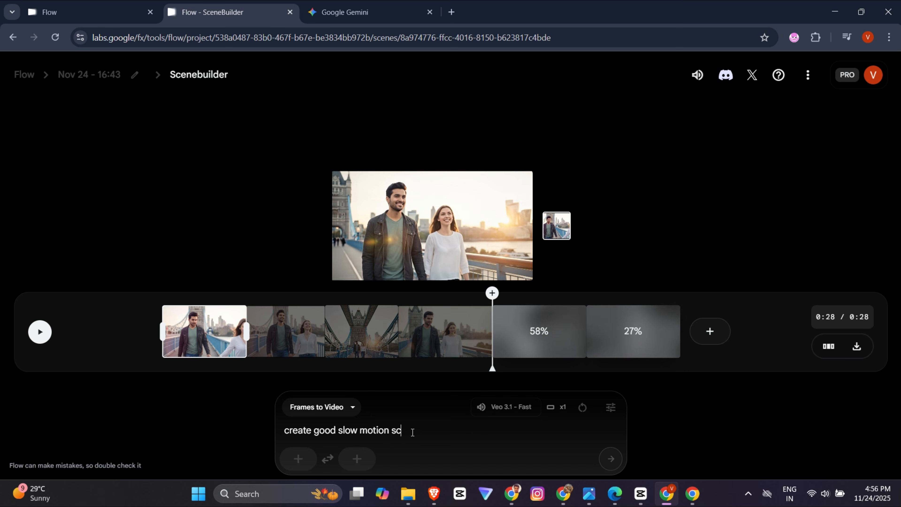
text(ene )
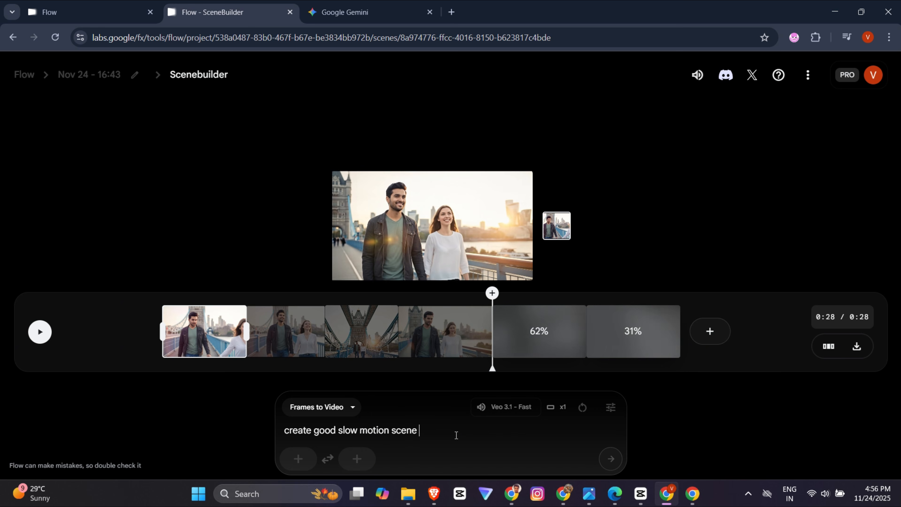
text(they are )
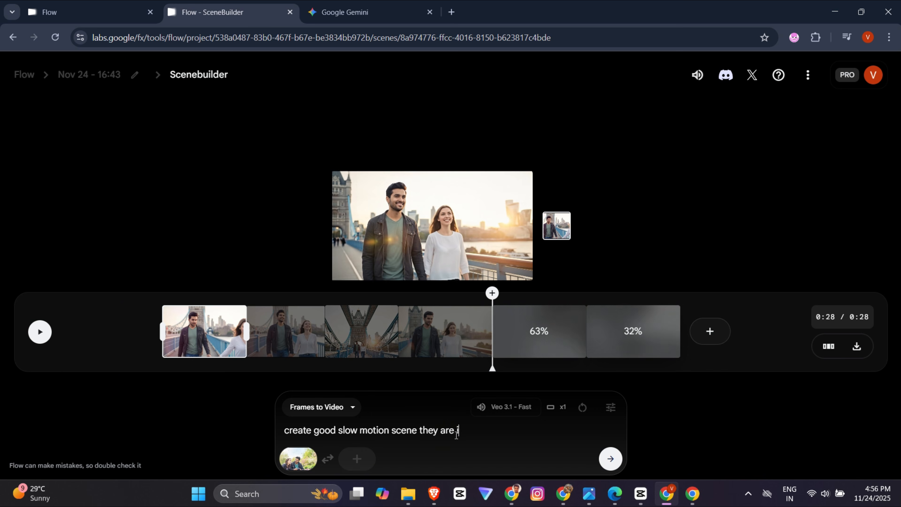
text(in love)
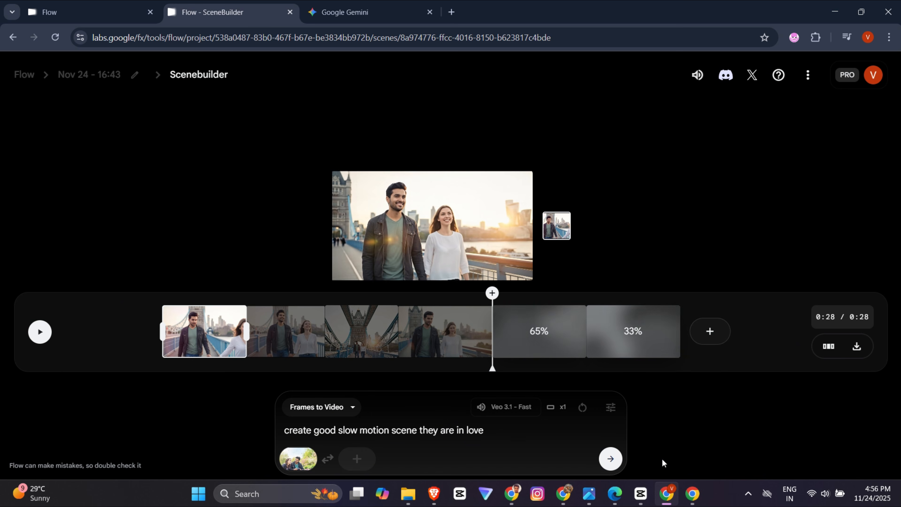
click(611, 459)
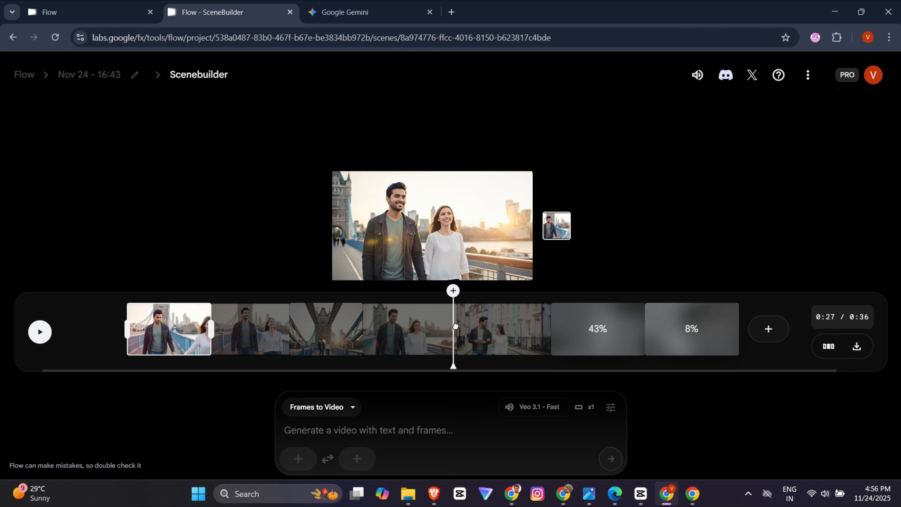
Preview the coffee street clip on the timeline and trim it shorter
drag(703, 336, 464, 344)
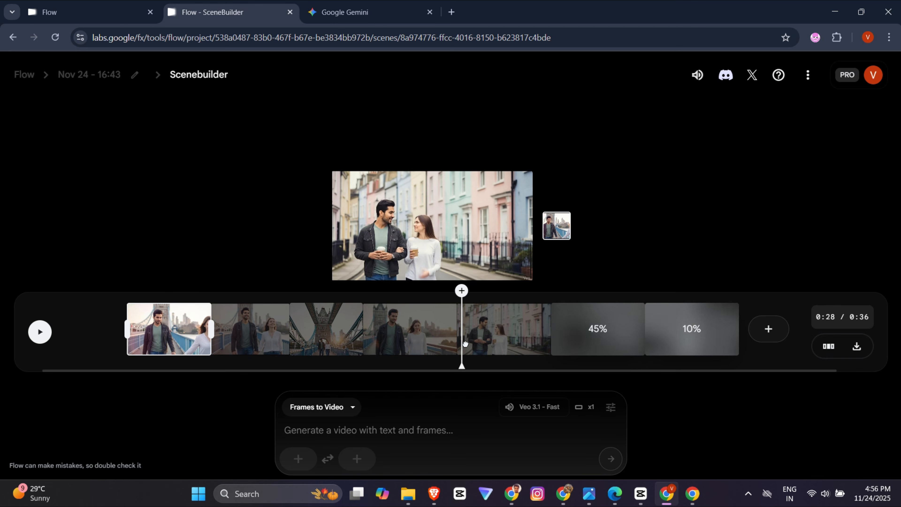
click(40, 333)
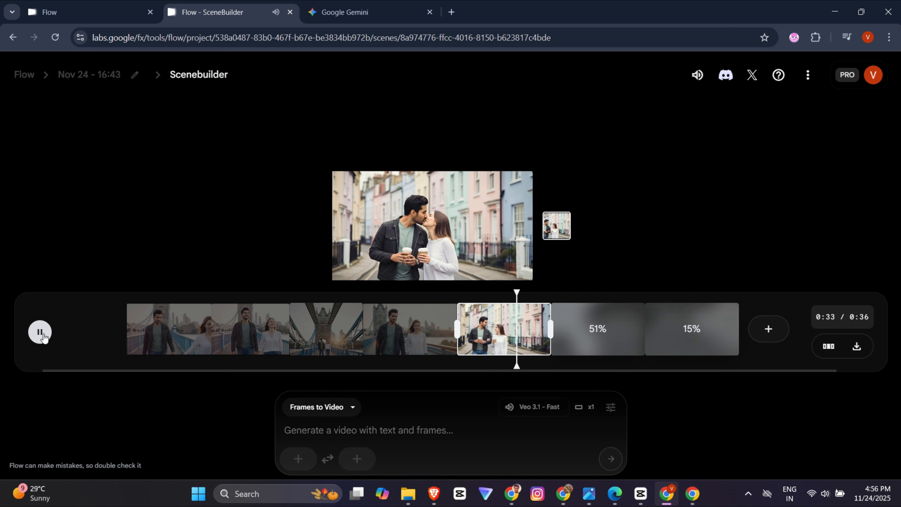
click(40, 332)
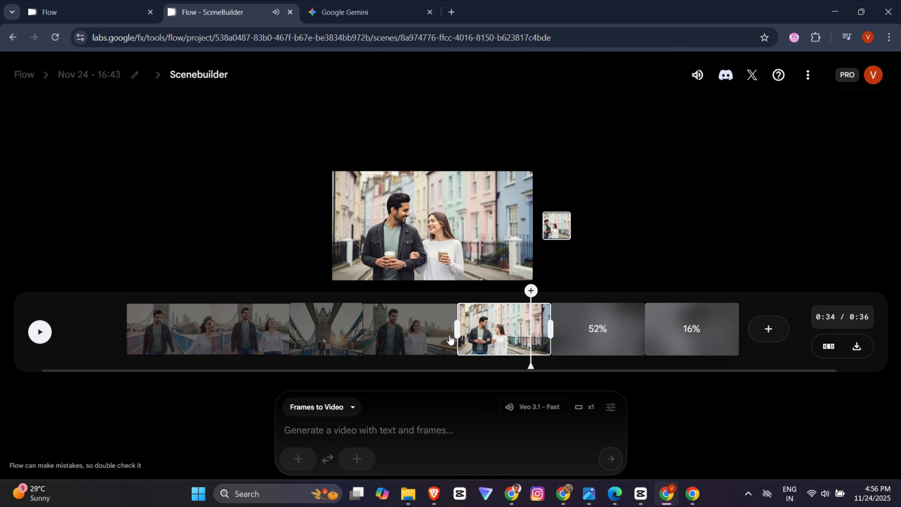
mouse_move(457, 330)
mouse_down()
mouse_move(496, 342)
mouse_move(463, 325)
mouse_up()
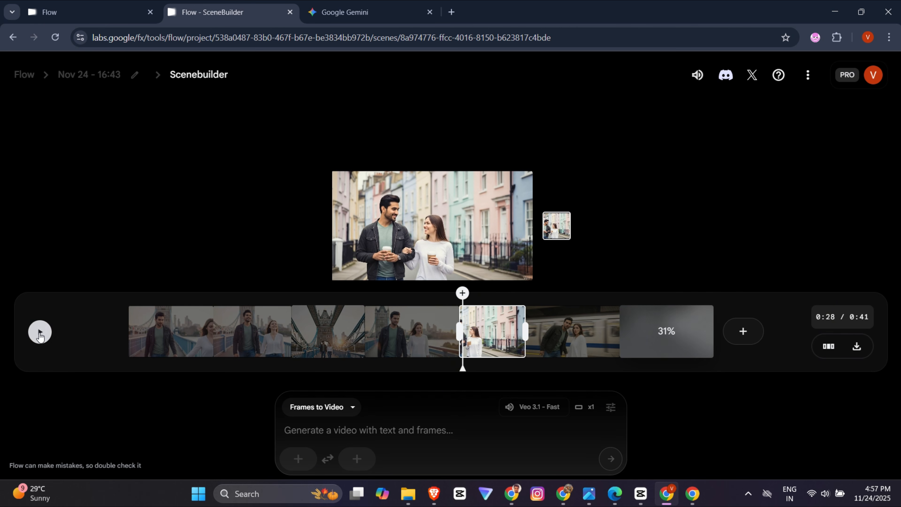
Play back the trimmed coffee street clip and the train and park clips that follow it
click(39, 332)
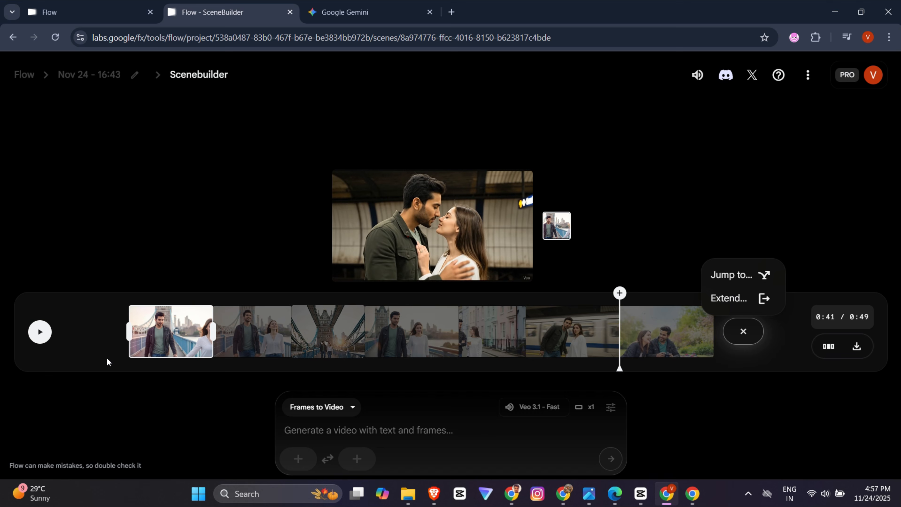
click(39, 332)
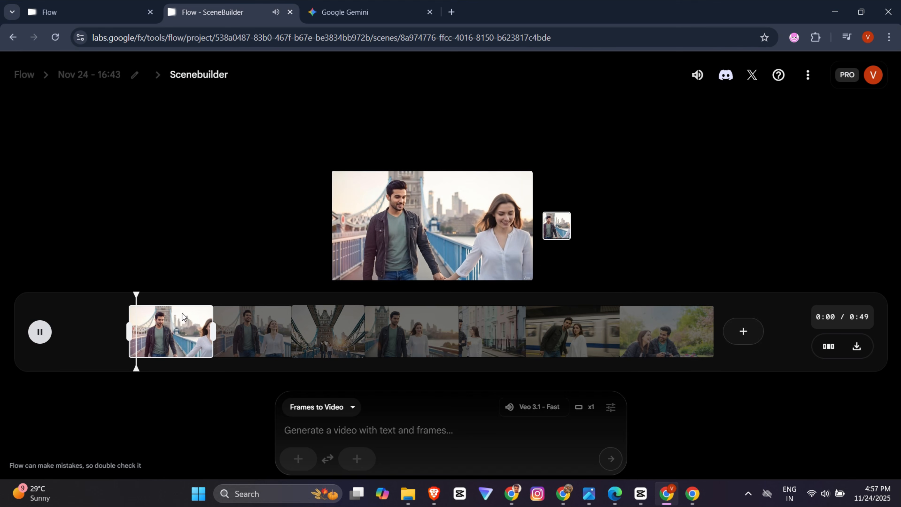
click(594, 329)
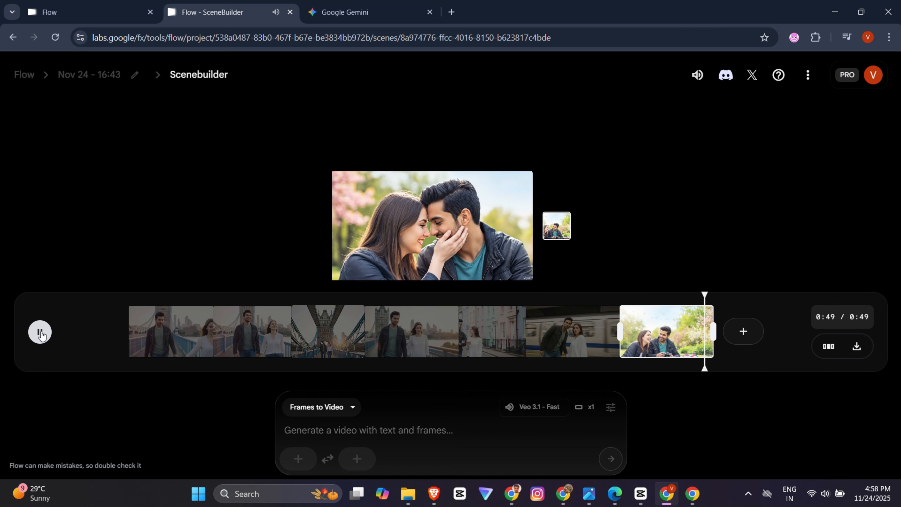
Upload the Whisk image of the couple driving in the car from Downloads as the start frame, cropped to landscape
click(301, 459)
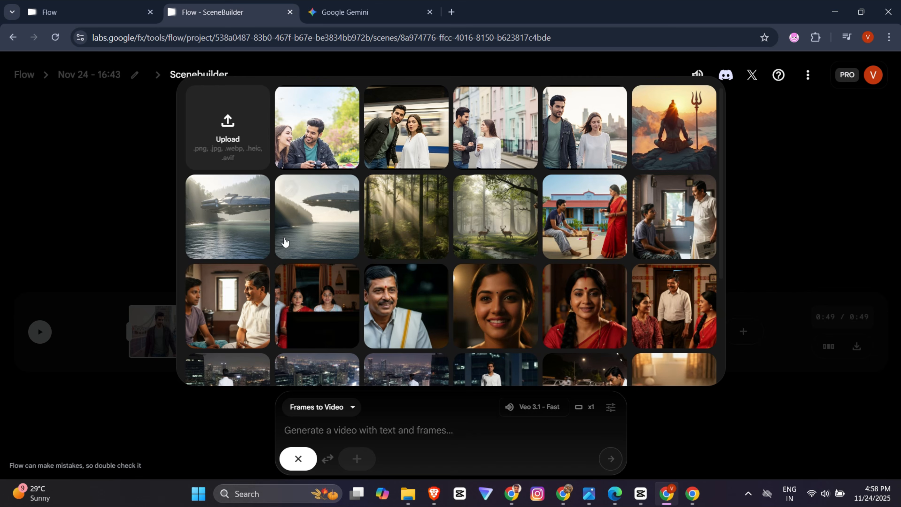
click(242, 147)
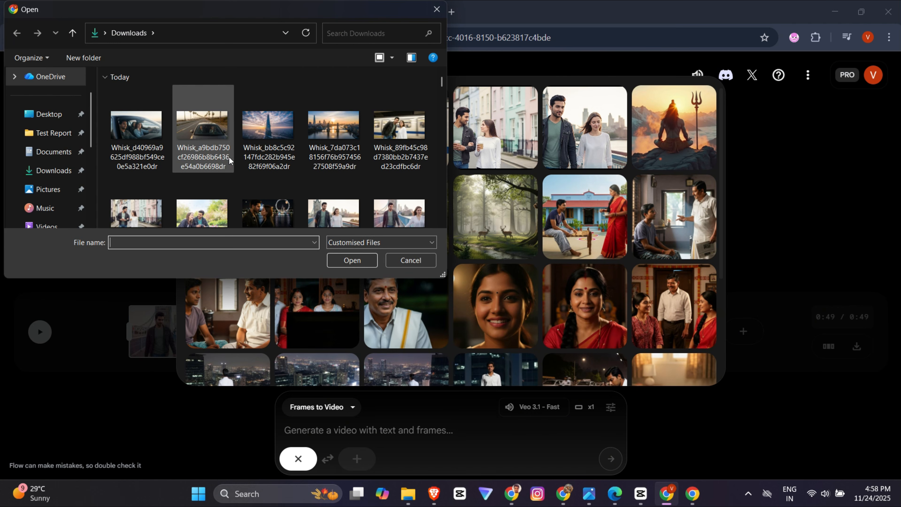
click(154, 142)
click(347, 261)
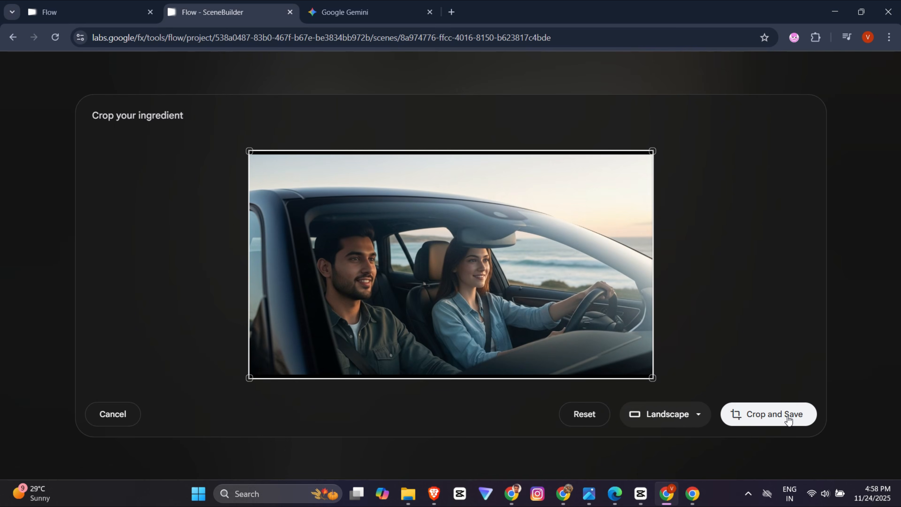
click(788, 417)
Generate the car clip with the prompt "camera slow ga zoom out avuthu vundali vallu happy ga driving enjoy chesthu vuntaru" and play it back
click(393, 432)
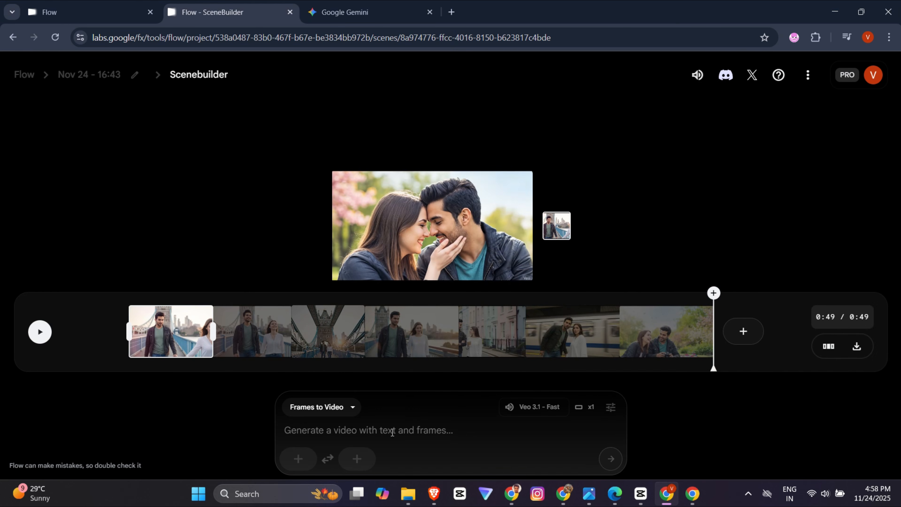
text(camera slow ga zoom out avuthu vundali vallu happy ga driving enjoy chesthu vuntaru)
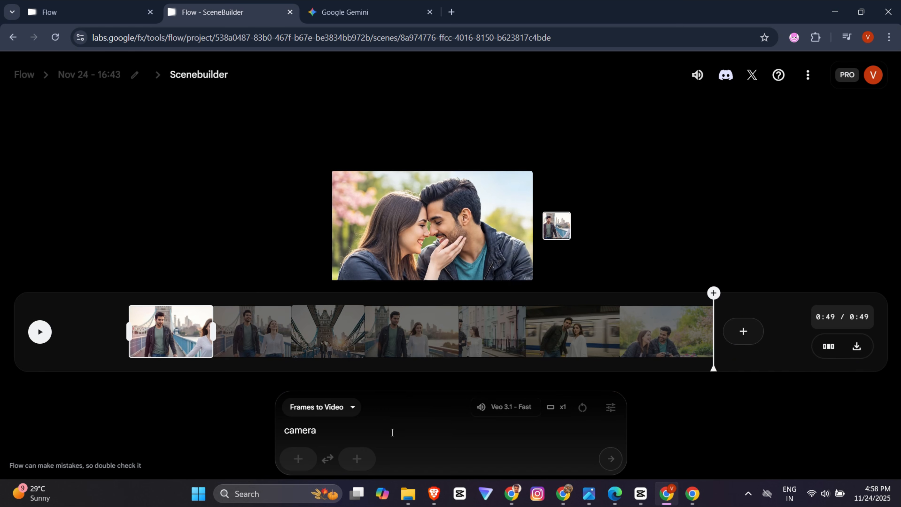
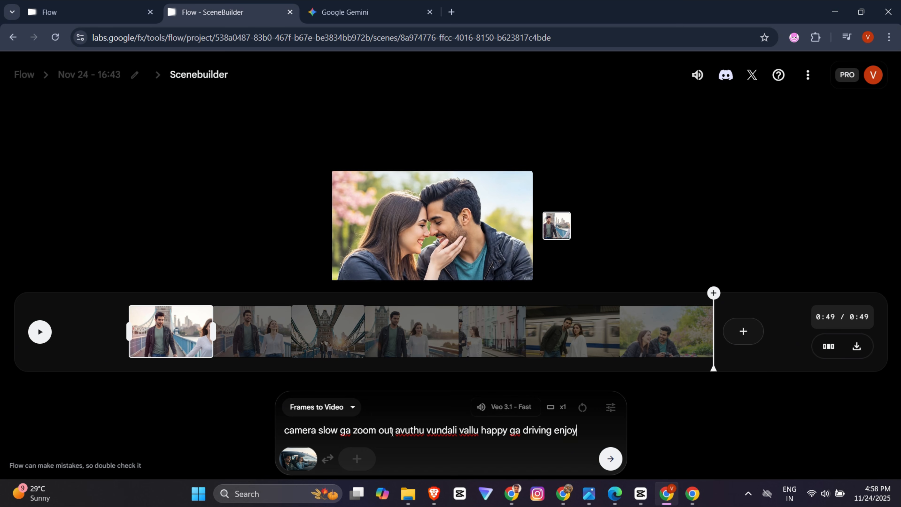
text(vuntaru)
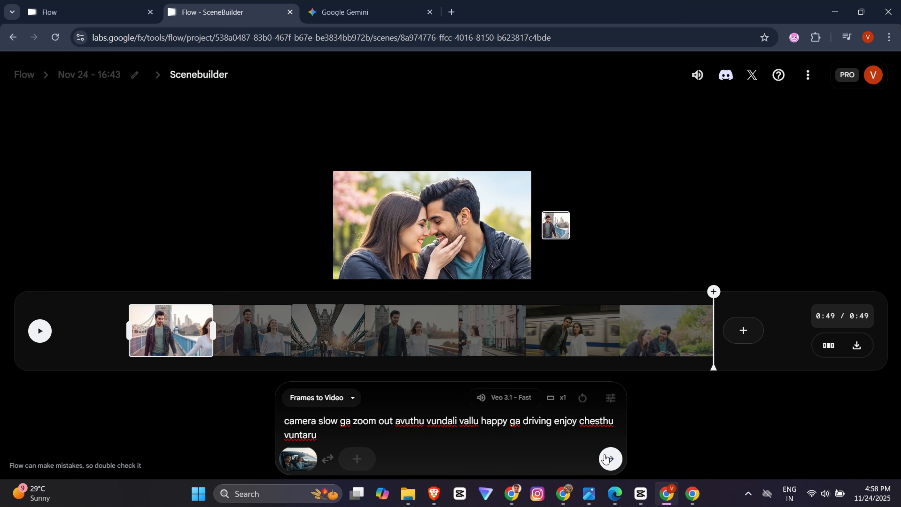
click(611, 459)
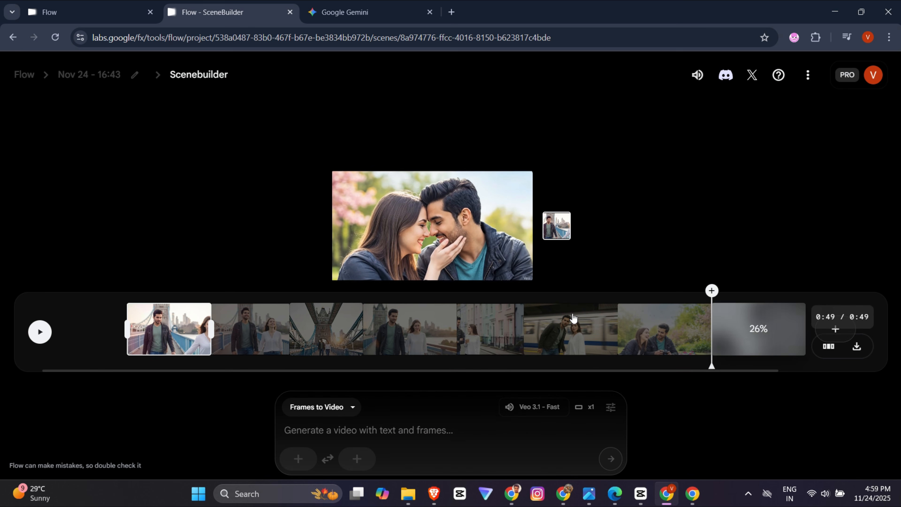
drag(729, 370, 812, 371)
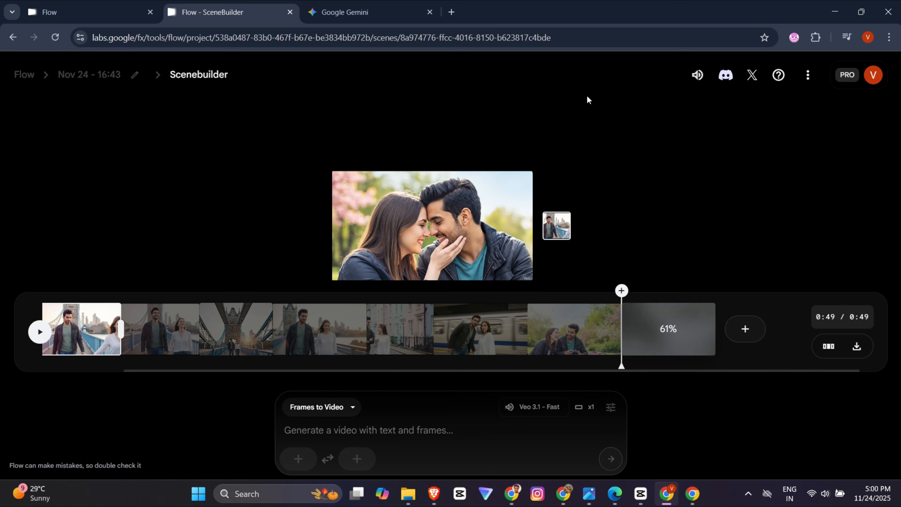
click(40, 331)
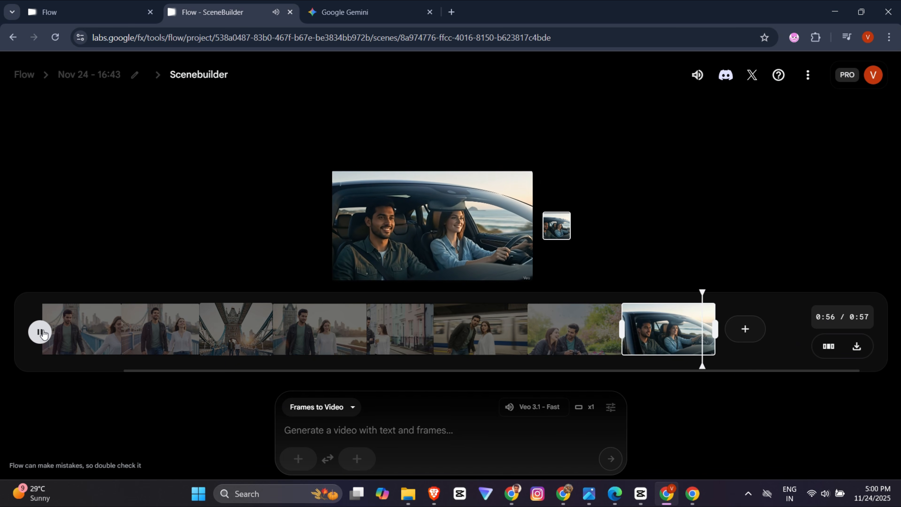
Extend the car scene with the prompt "drone shot kavali aa car dhi cinematic" and again with "create good drone camera shot the car was moving"
key(Return)
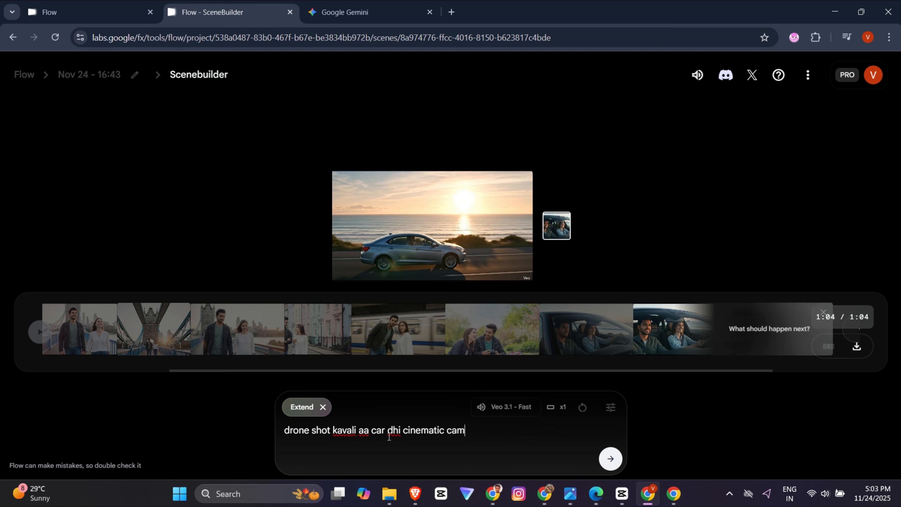
key(Return)
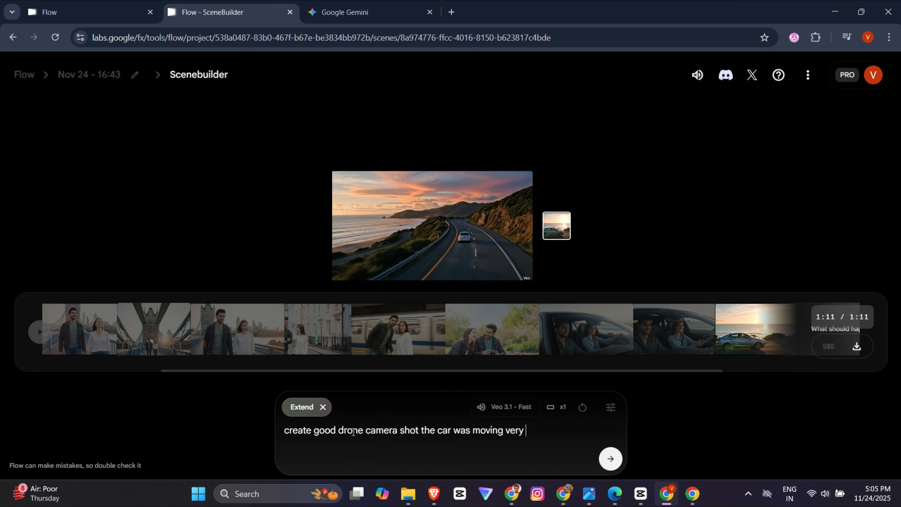
key(Return)
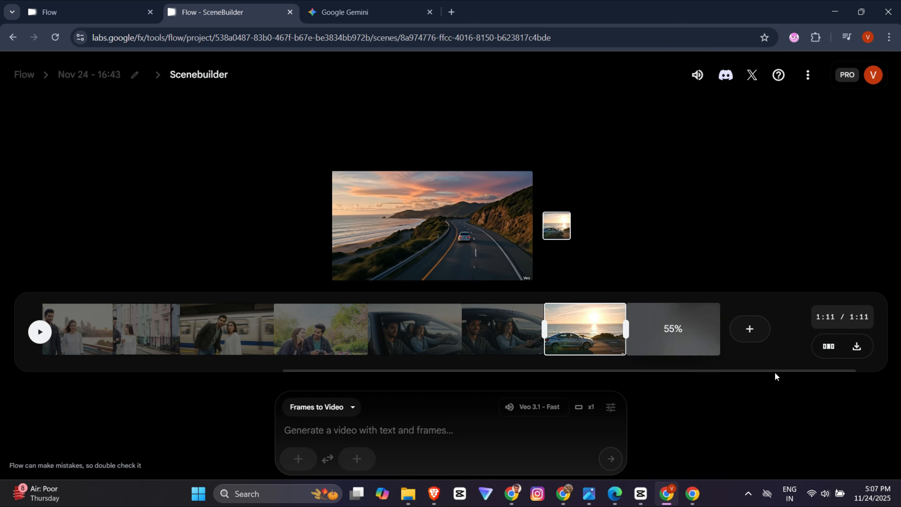
Review the order of all clips in the arrange view and export the finished scene
click(829, 346)
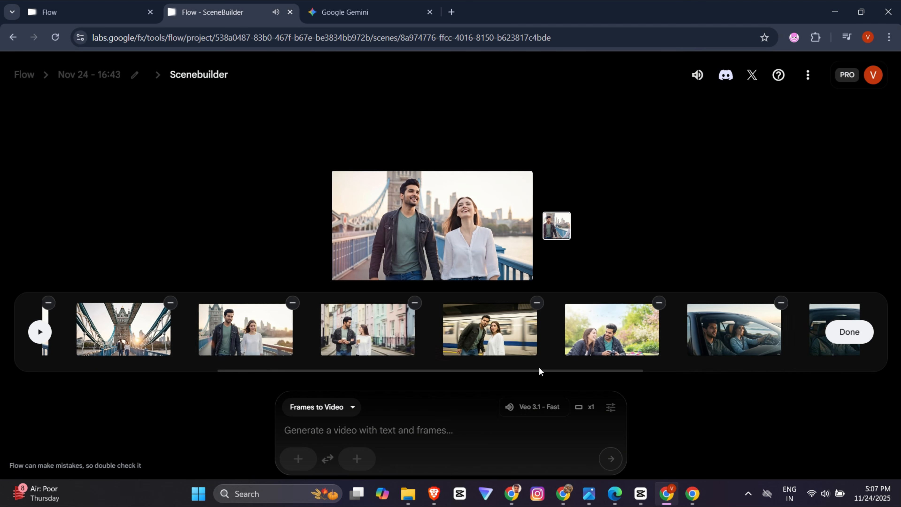
mouse_move(498, 347)
mouse_down()
mouse_move(391, 355)
mouse_move(515, 332)
mouse_up()
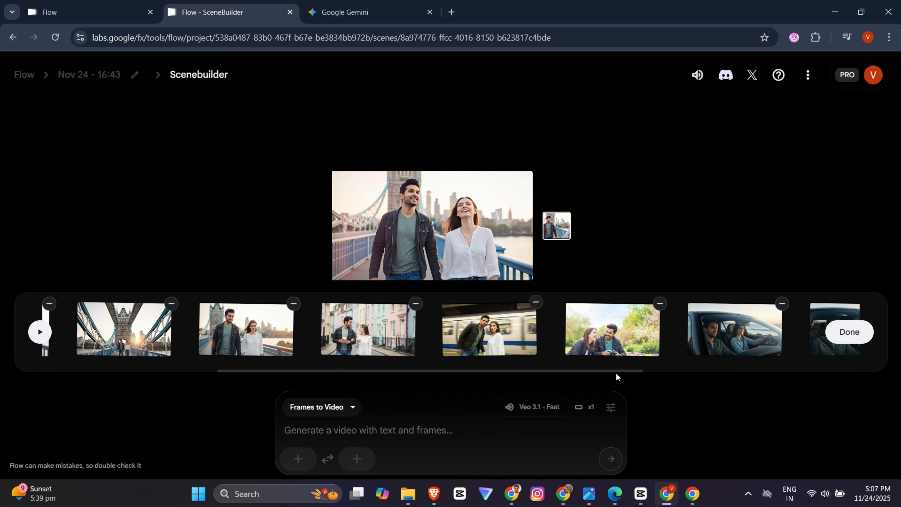
drag(617, 372, 149, 376)
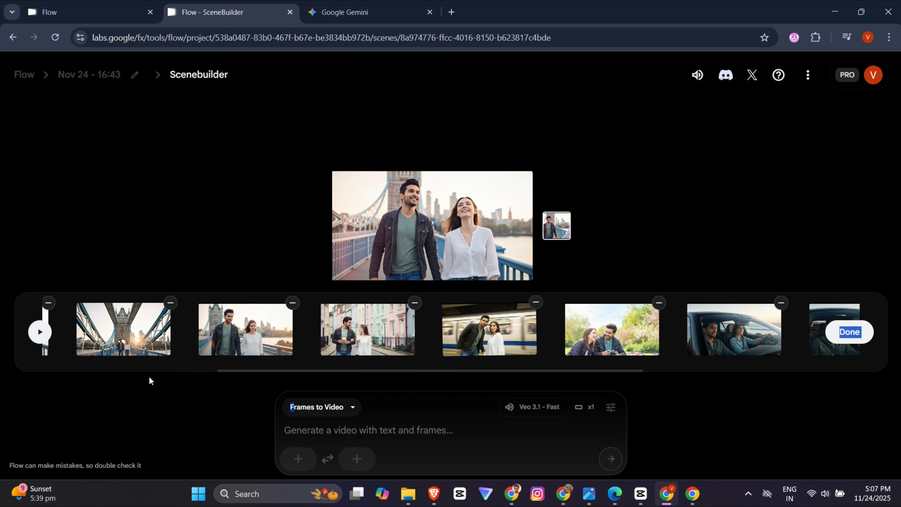
click(157, 372)
drag(256, 373, 210, 370)
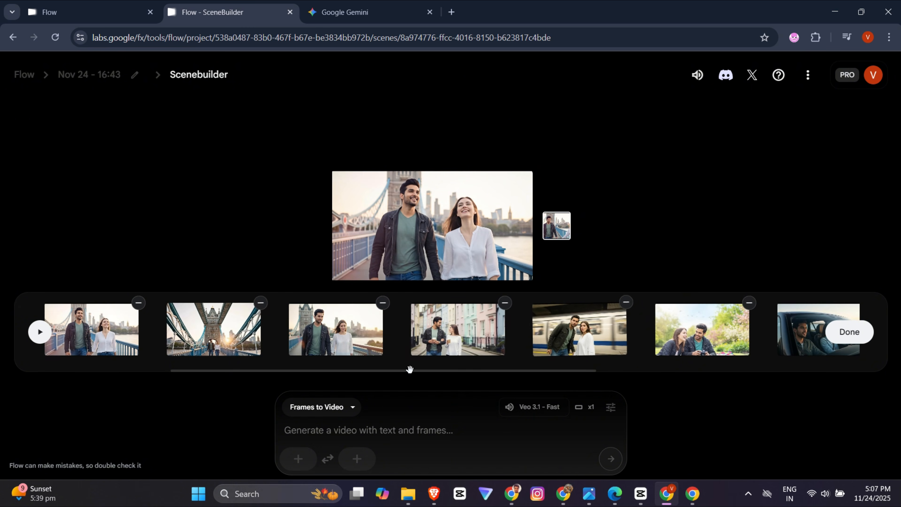
drag(410, 369, 745, 375)
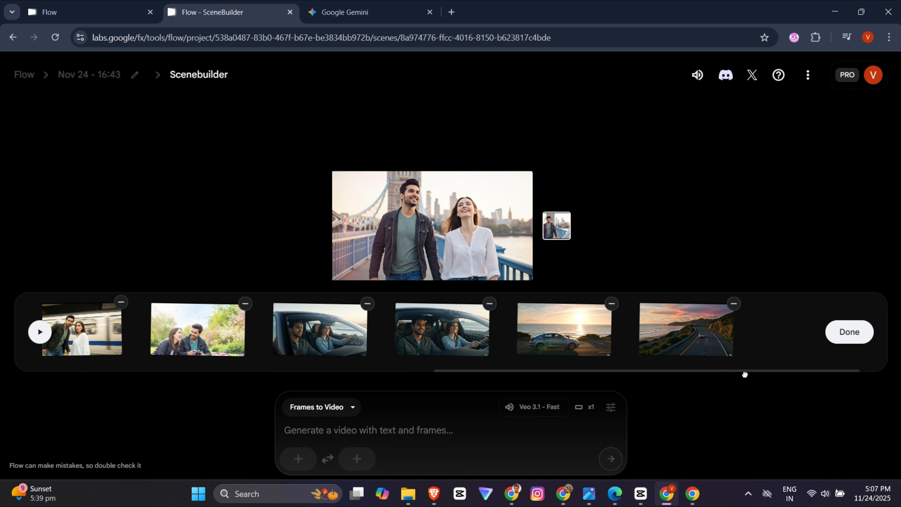
click(846, 331)
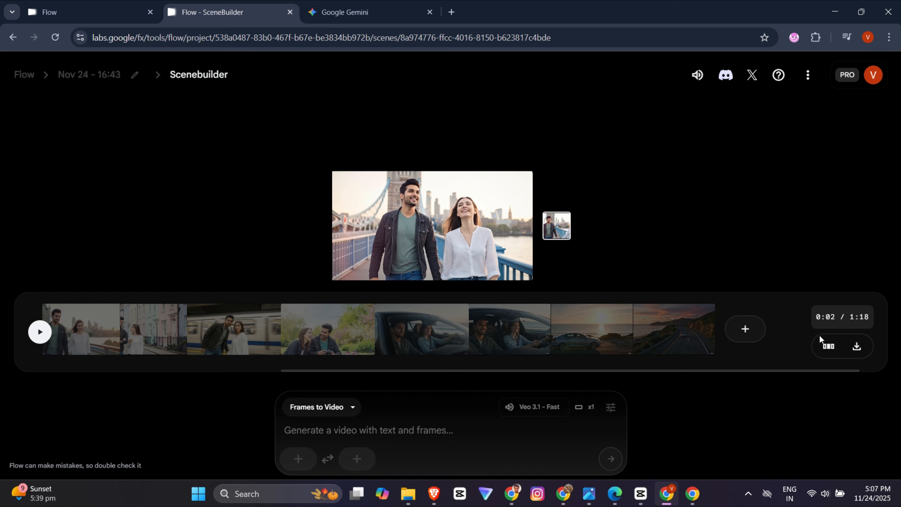
click(857, 347)
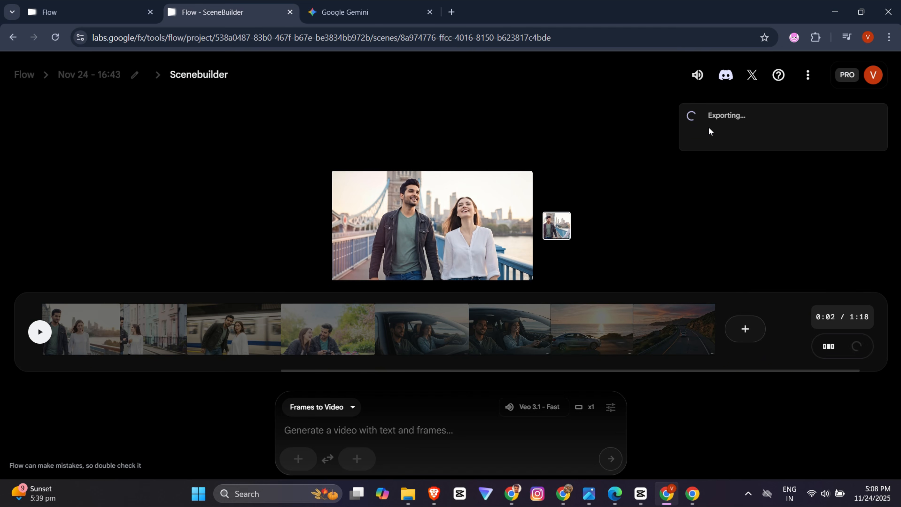
Switch to ChatGPT and request song lyrics and a style with "naku ee song ki manchi english lyrics and style kavali"
key(alt+Tab)
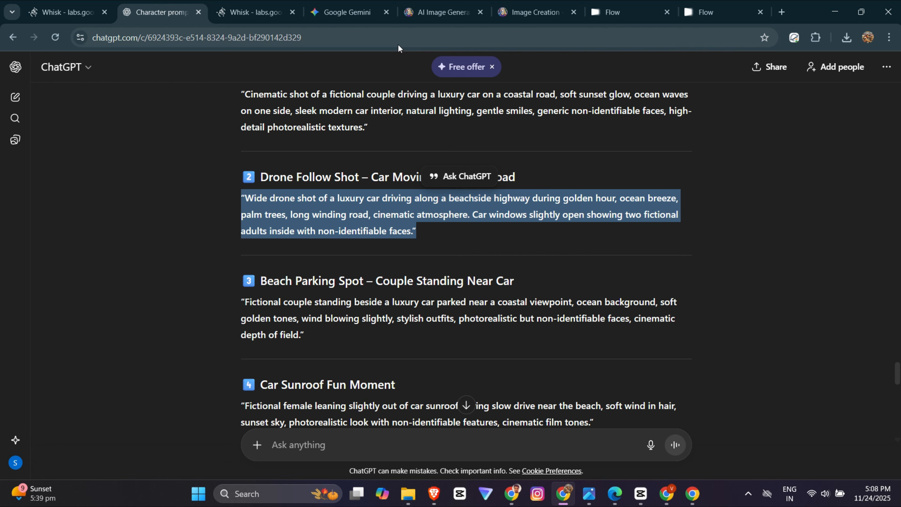
click(385, 442)
text(n)
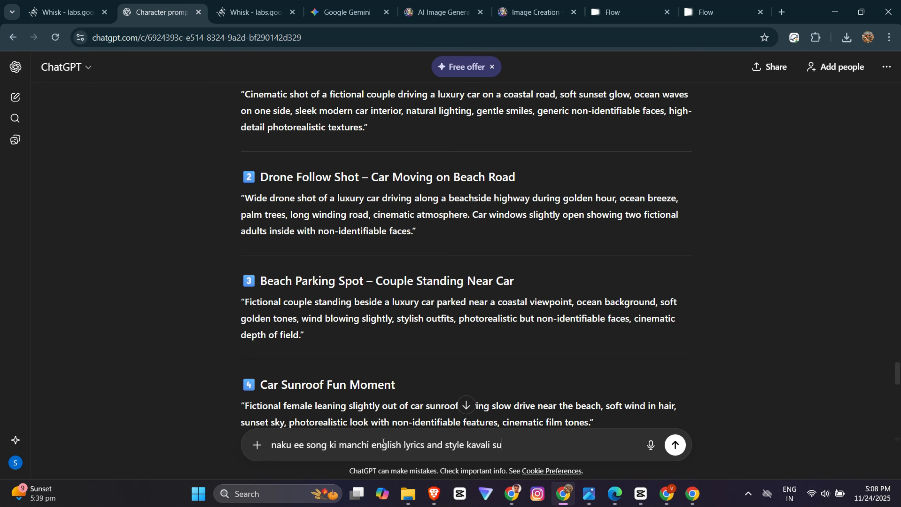
key(Return)
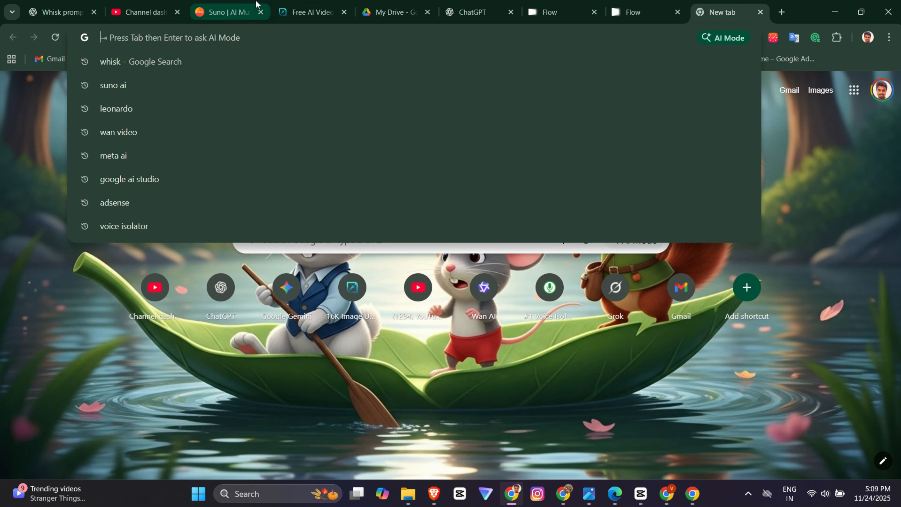
Search the web for "suno ai" and open Suno's song creation page
text(sun)
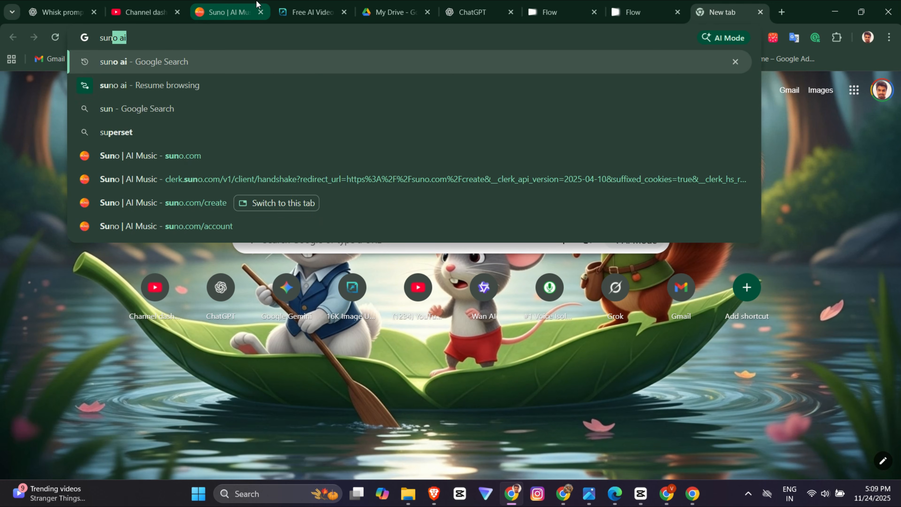
text(o ai)
key(Return)
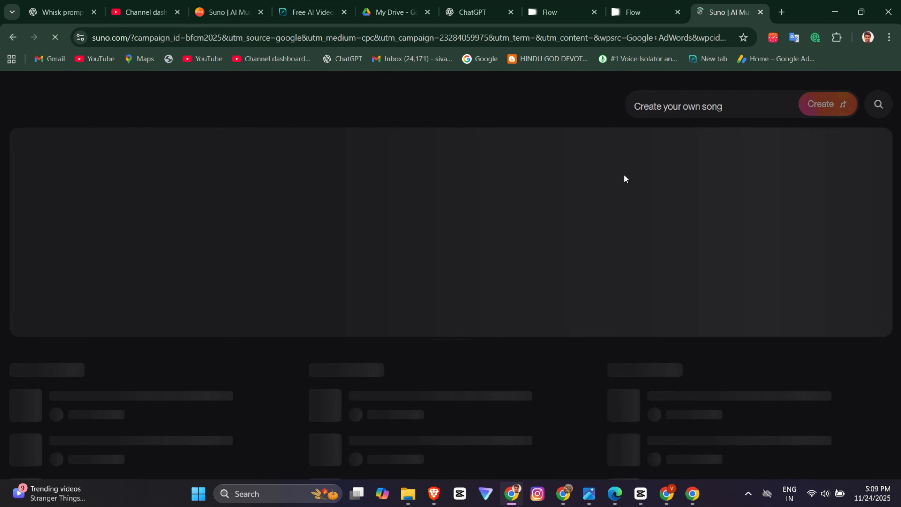
click(57, 208)
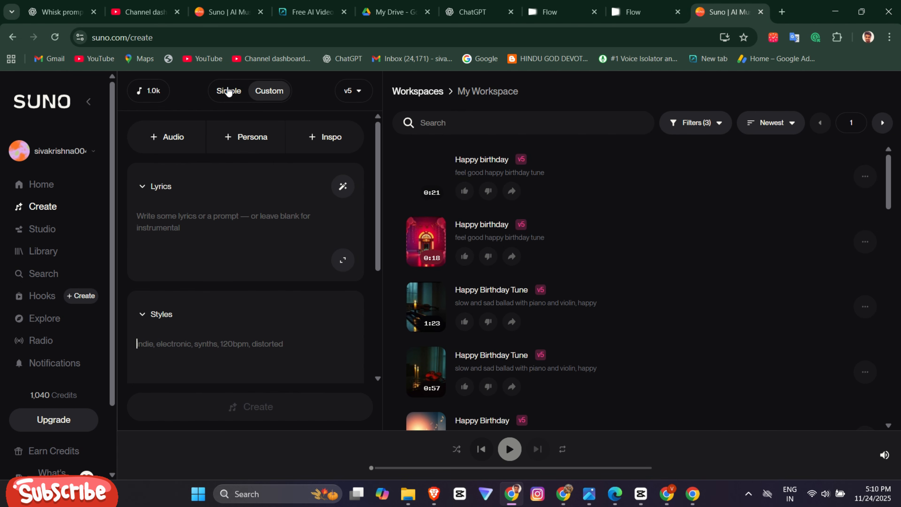
Choose Custom song mode and paste ChatGPT's romantic cinematic pop prompt as the song's style
click(228, 90)
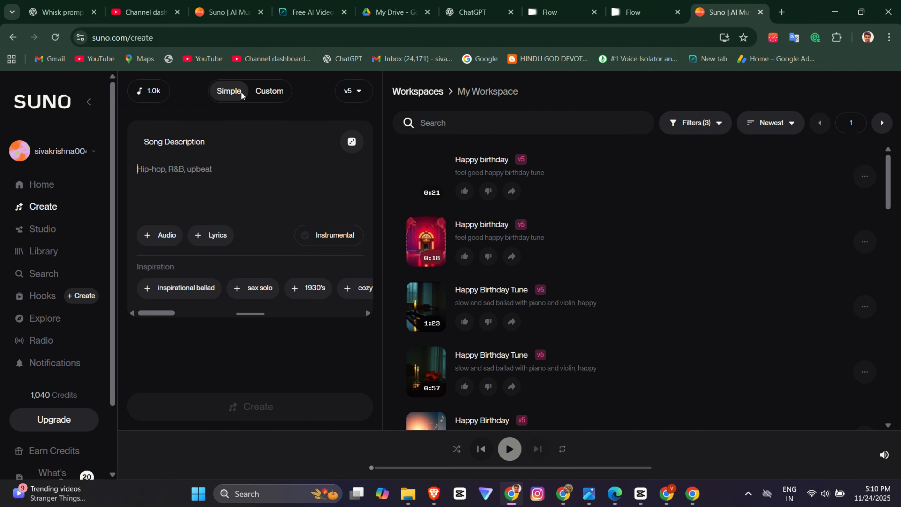
click(260, 91)
scroll(203, 268, down, 3)
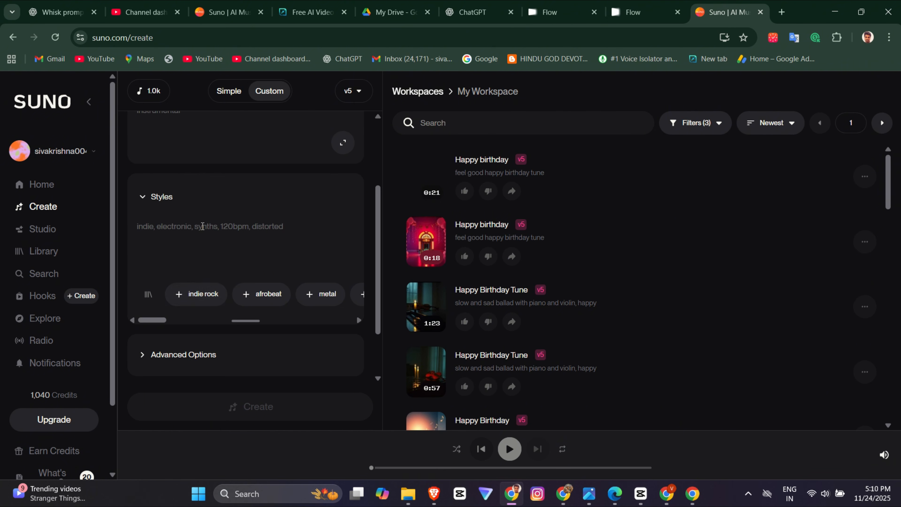
scroll(209, 222, up, 3)
key(ctrl+v)
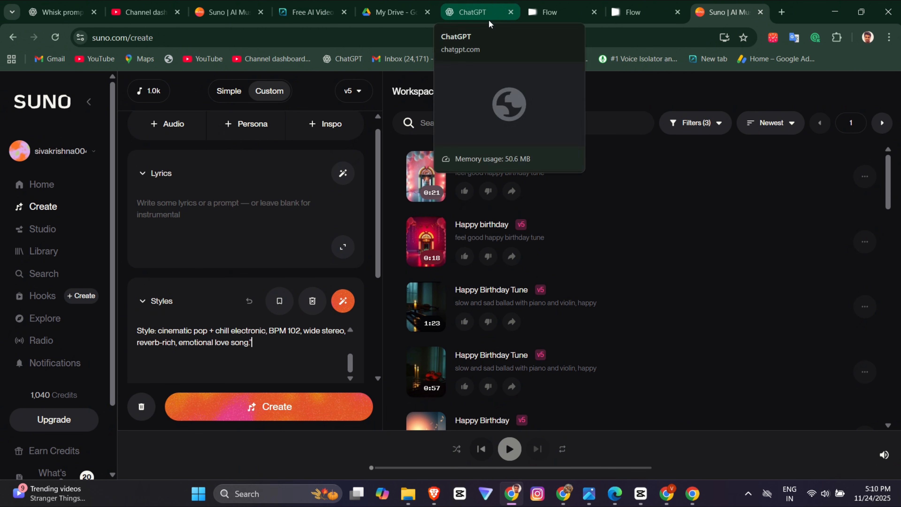
Copy the full lyrics starting at Verse 1 from the ChatGPT reply and paste them as the song's lyrics in Suno
click(564, 494)
scroll(407, 296, down, 2)
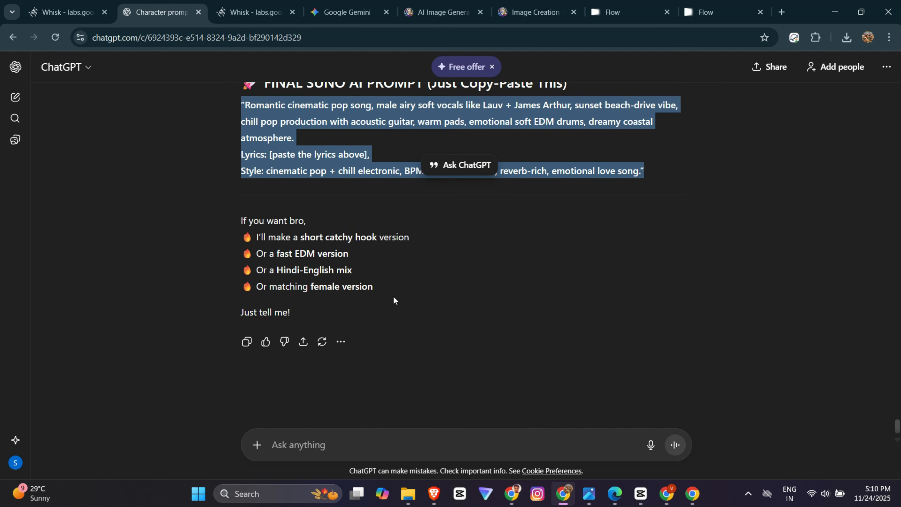
scroll(392, 298, up, 7)
drag(343, 386, 237, 81)
drag(261, 46, 234, 208)
key(ctrl+c)
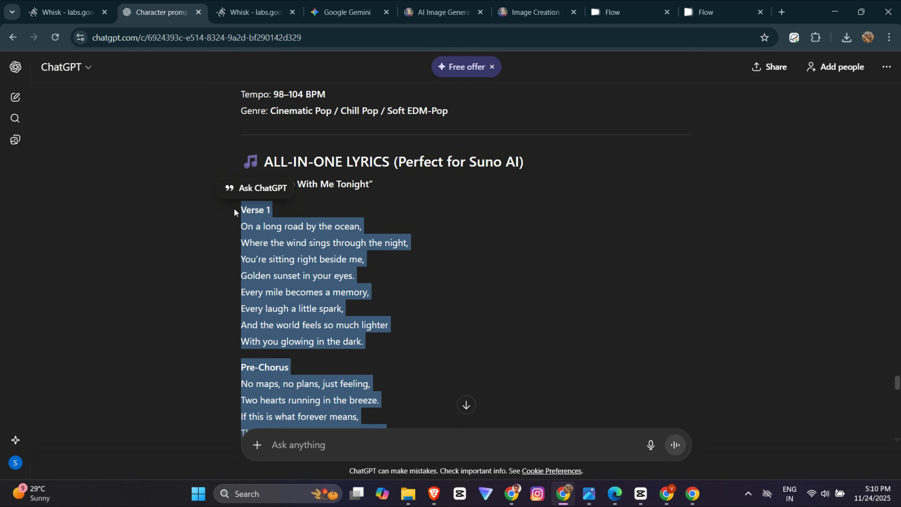
key(alt+Tab)
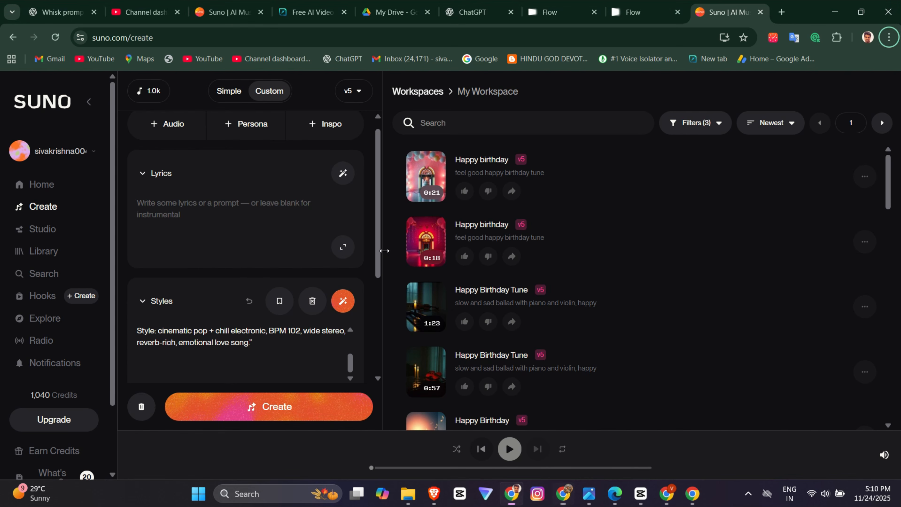
key(ctrl+v)
scroll(214, 243, up, 8)
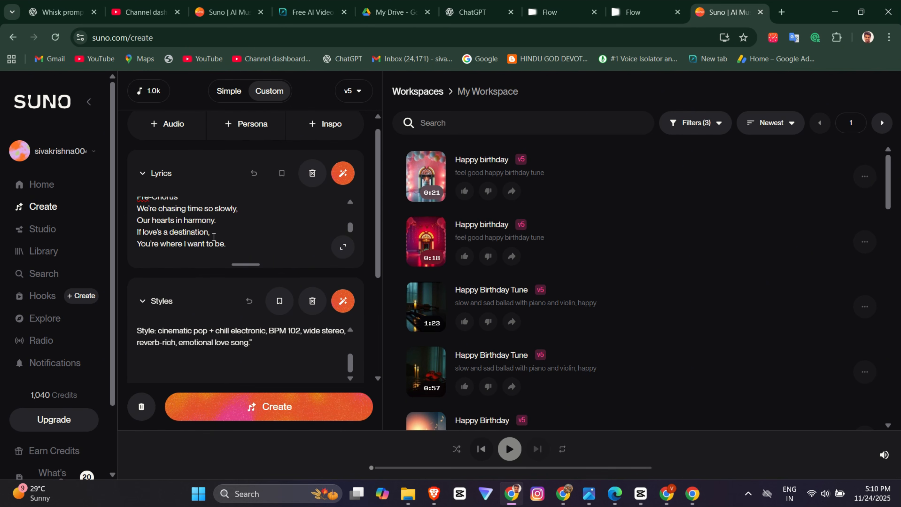
Generate the song under the title "Love Song", with the artist names removed from the style prompt
scroll(198, 320, down, 4)
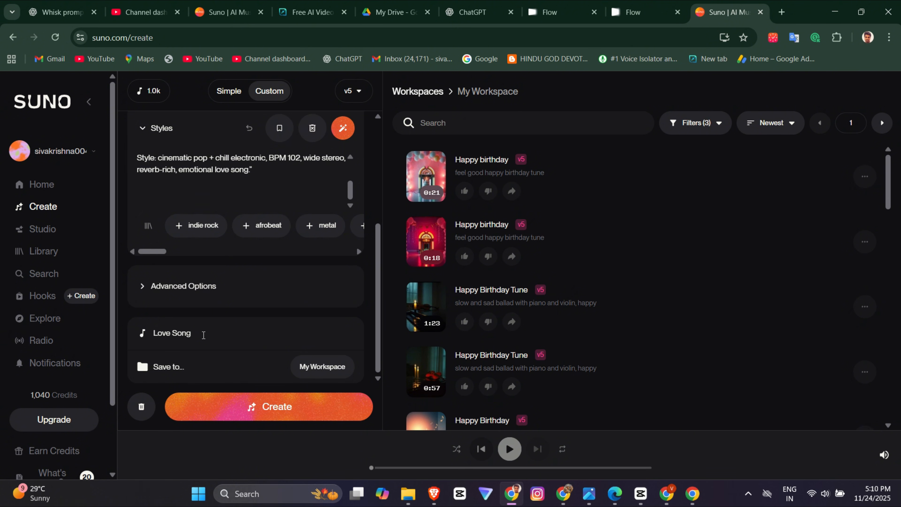
click(266, 408)
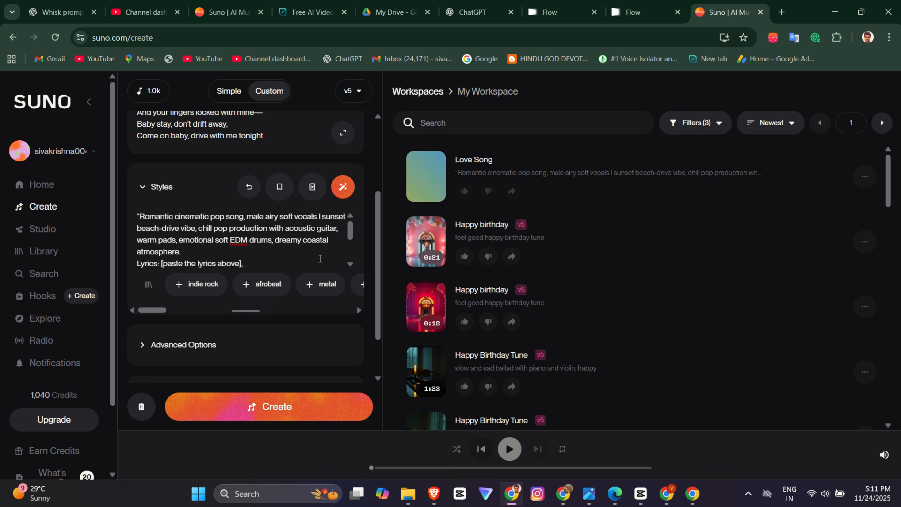
click(175, 405)
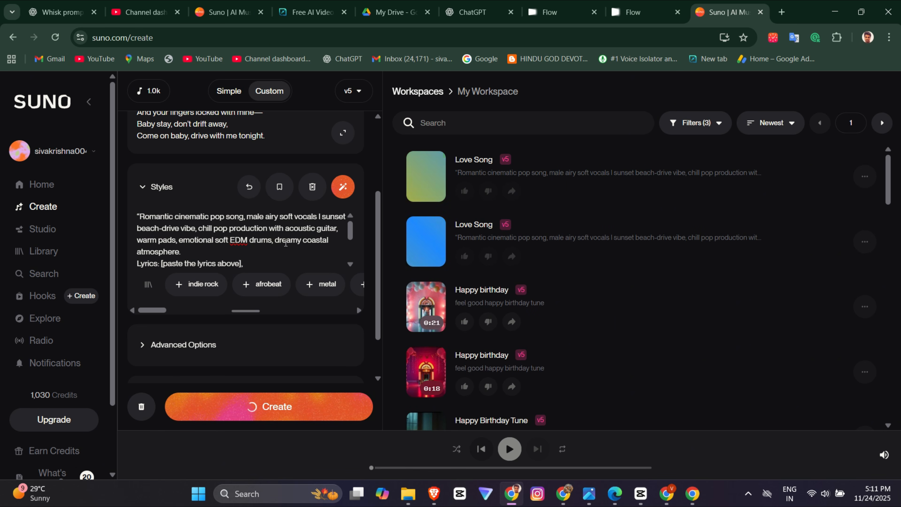